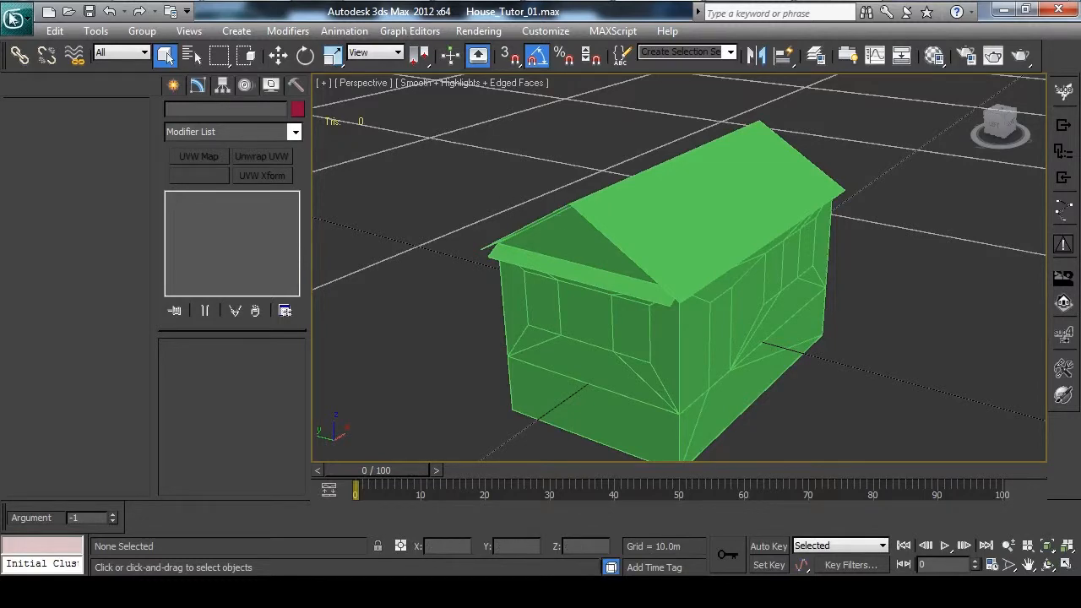
# - Save the scene as House_Tutor_01 in the ModelsLibrary/VaryHouseColor folder and select the house object
pyautogui.click(15, 17)
pyautogui.click(51, 202)
pyautogui.click(231, 69)
pyautogui.click(135, 249)
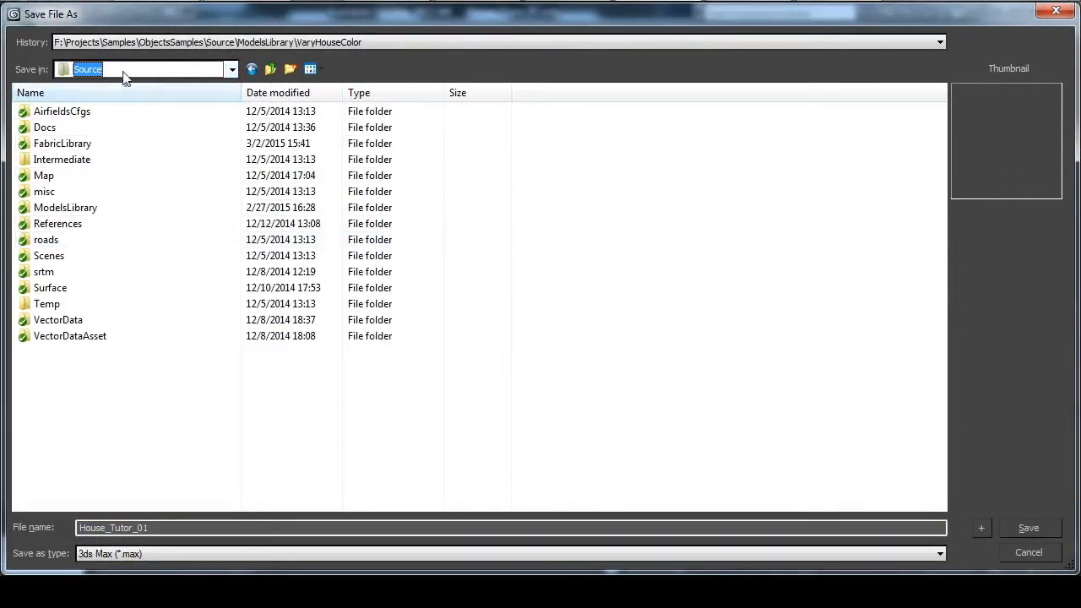
pyautogui.doubleClick(74, 209)
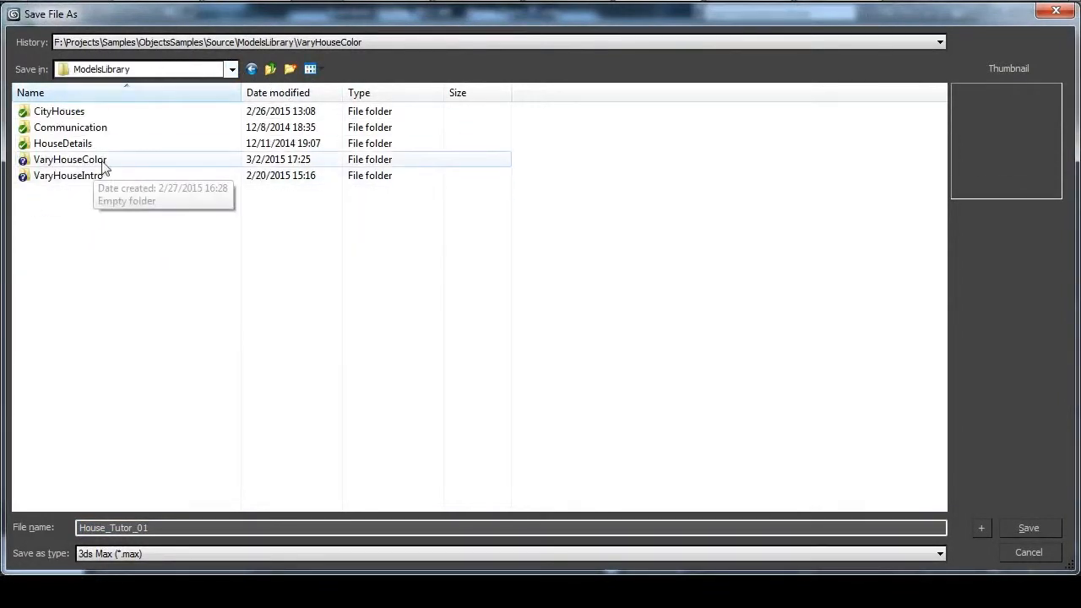
pyautogui.doubleClick(71, 160)
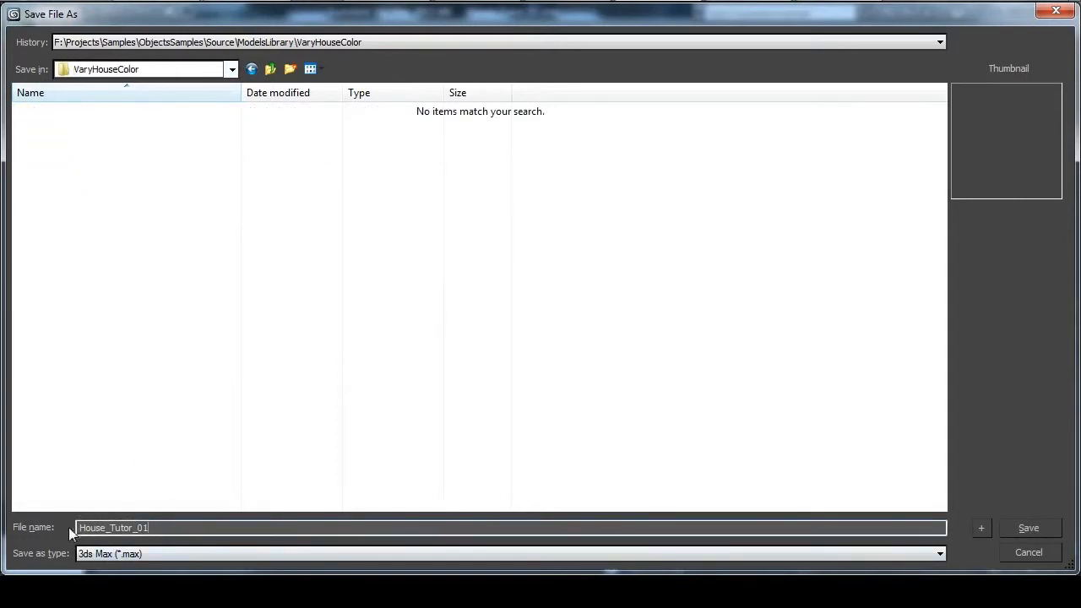
pyautogui.click(1032, 531)
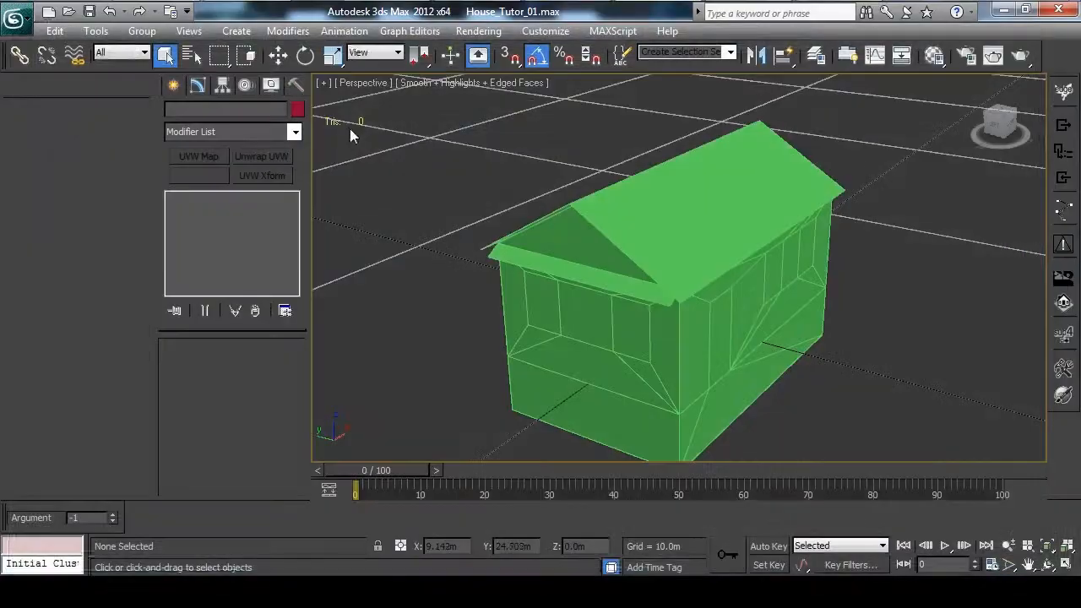
pyautogui.click(643, 189)
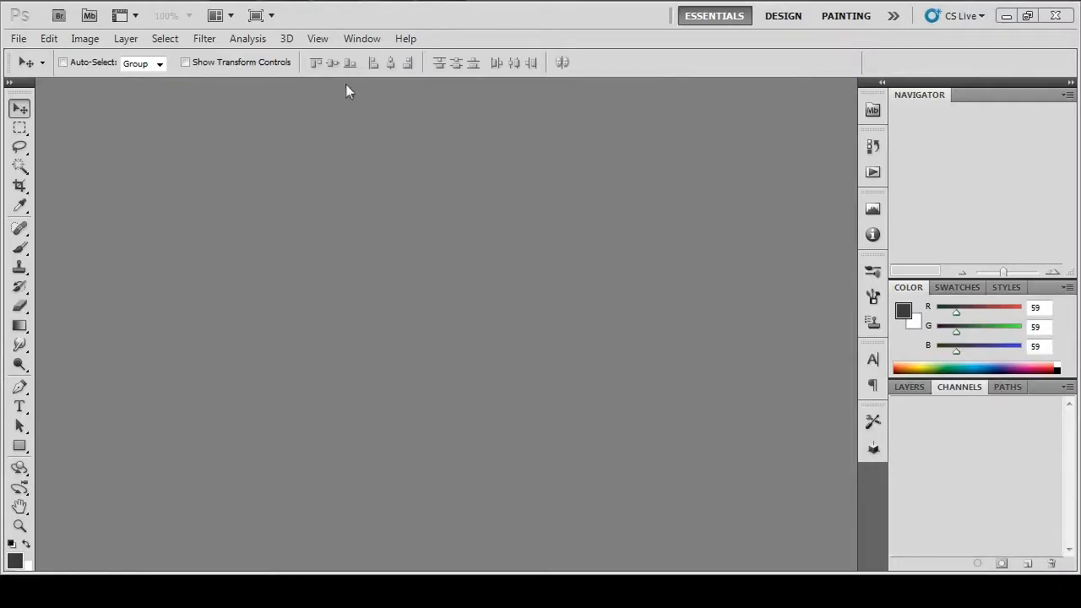
# - Switch to Photoshop, open fabric.brick01.tif, and examine its alpha channel before returning to the RGB view
pyautogui.click(17, 39)
pyautogui.moveTo(107, 154)
pyautogui.click(308, 152)
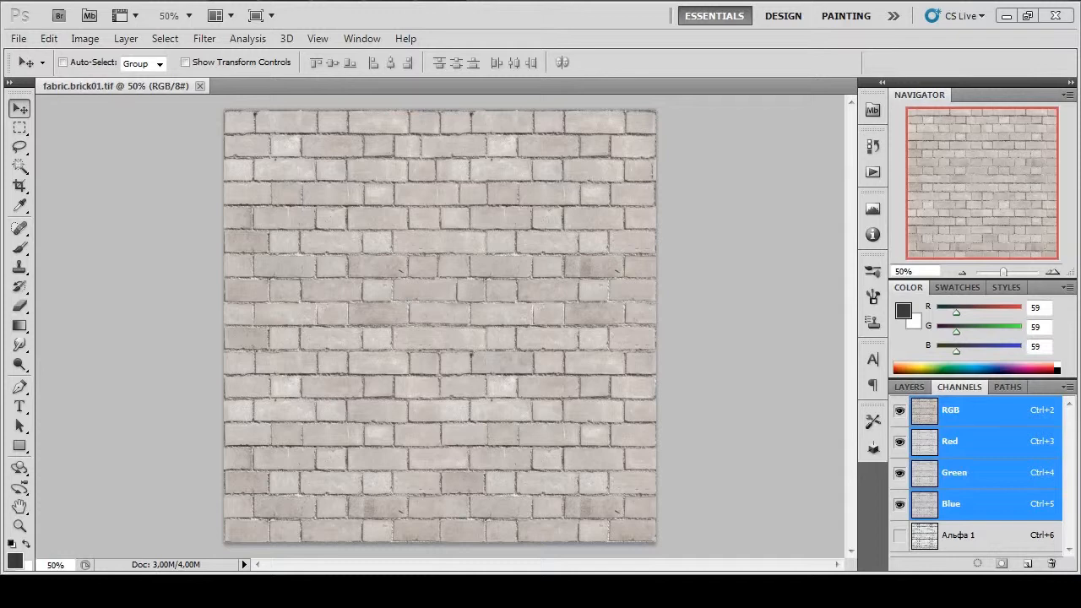
pyautogui.click(970, 537)
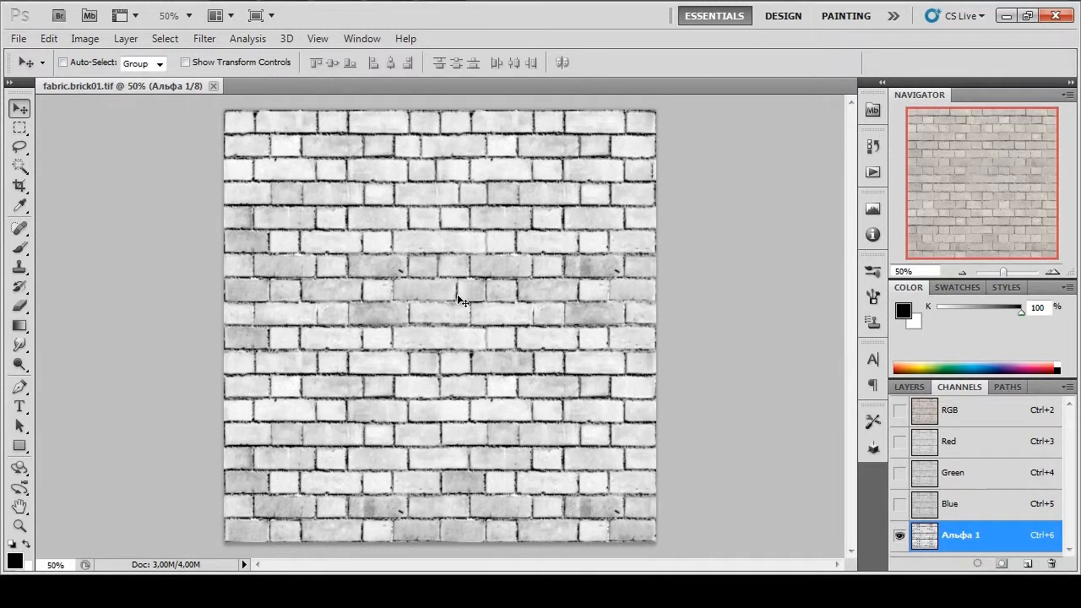
pyautogui.click(947, 416)
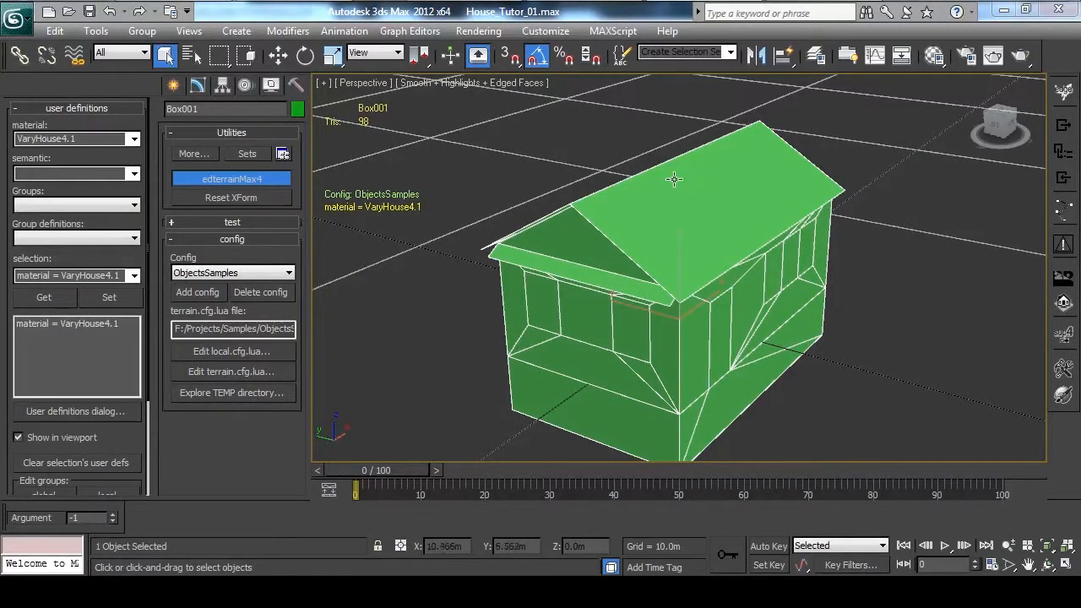
pyautogui.moveTo(718, 213)
pyautogui.mouseDown(button='middle')
pyautogui.moveTo(690, 197)
pyautogui.moveTo(895, 211)
pyautogui.moveTo(832, 222)
pyautogui.moveTo(766, 202)
pyautogui.moveTo(793, 192)
pyautogui.moveTo(751, 225)
pyautogui.moveTo(724, 225)
pyautogui.moveTo(844, 192)
pyautogui.moveTo(866, 203)
pyautogui.moveTo(808, 234)
pyautogui.moveTo(738, 239)
pyautogui.moveTo(752, 284)
pyautogui.moveTo(729, 217)
pyautogui.moveTo(719, 243)
pyautogui.moveTo(713, 217)
pyautogui.moveTo(575, 241)
pyautogui.moveTo(624, 211)
pyautogui.moveTo(726, 241)
pyautogui.moveTo(698, 221)
pyautogui.mouseUp(button='middle')
pyautogui.scroll(-3, 726, 214)
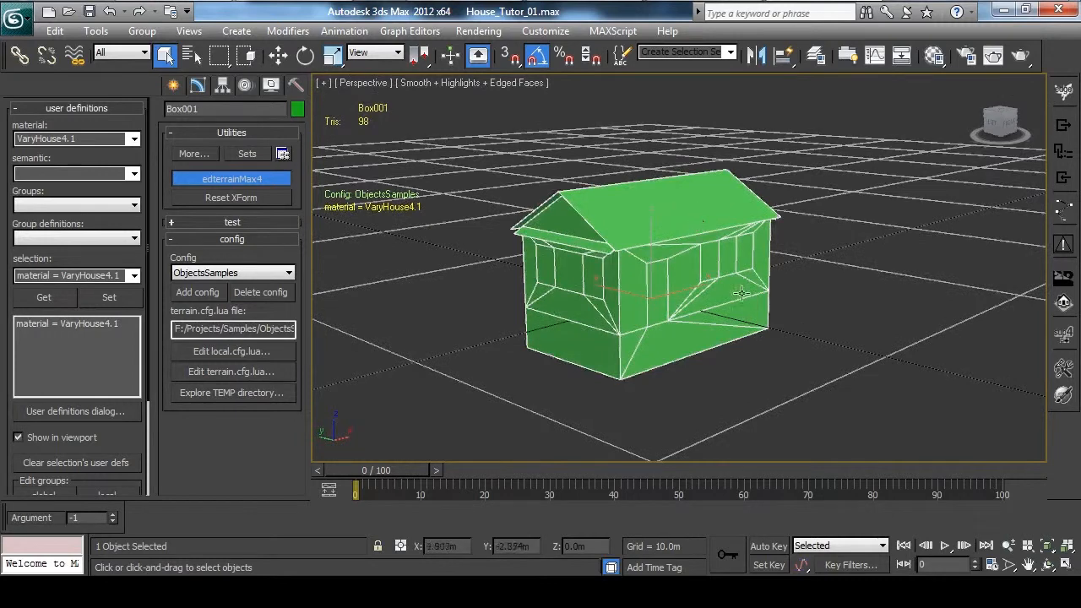
pyautogui.keyDown('alt'); pyautogui.moveTo(767, 255); pyautogui.dragTo(747, 271, button='middle'); pyautogui.keyUp('alt')
pyautogui.keyDown('alt'); pyautogui.moveTo(594, 241); pyautogui.dragTo(652, 240, button='middle'); pyautogui.keyUp('alt')
pyautogui.scroll(3, 678, 230)
pyautogui.scroll(-3, 677, 228)
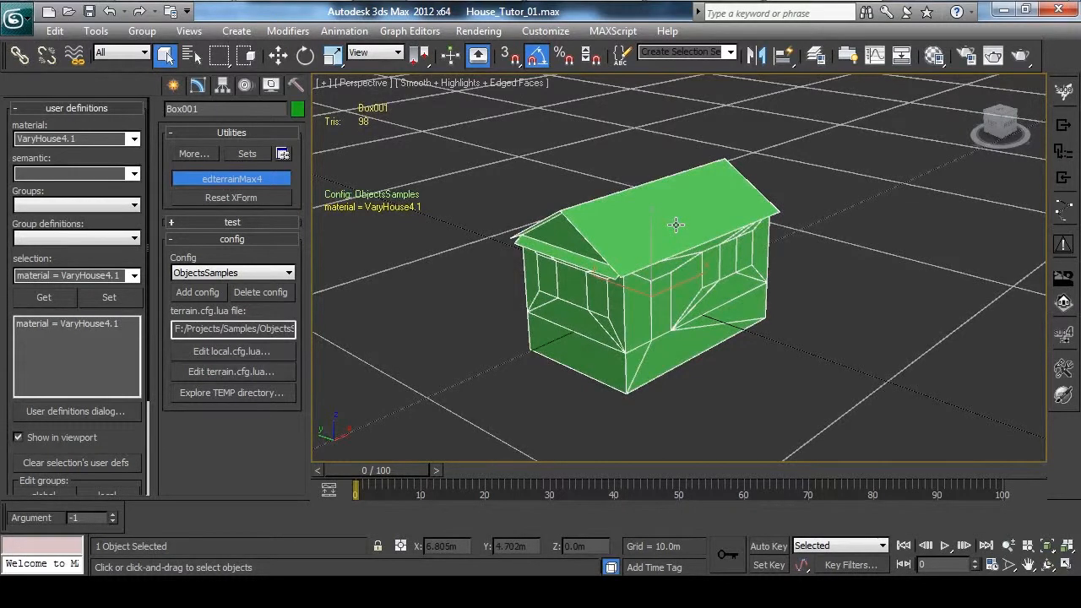
pyautogui.keyDown('alt'); pyautogui.moveTo(722, 264); pyautogui.dragTo(747, 274, button='middle'); pyautogui.keyUp('alt')
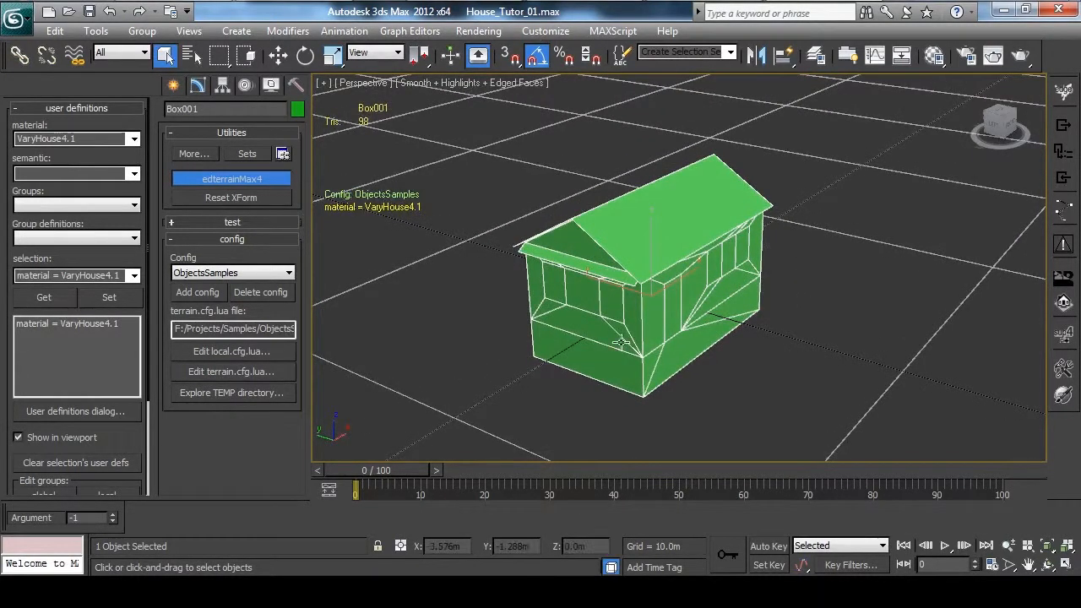
# - Open the Material Editor and assign the 01 - Default material to the selected house
pyautogui.click(934, 54)
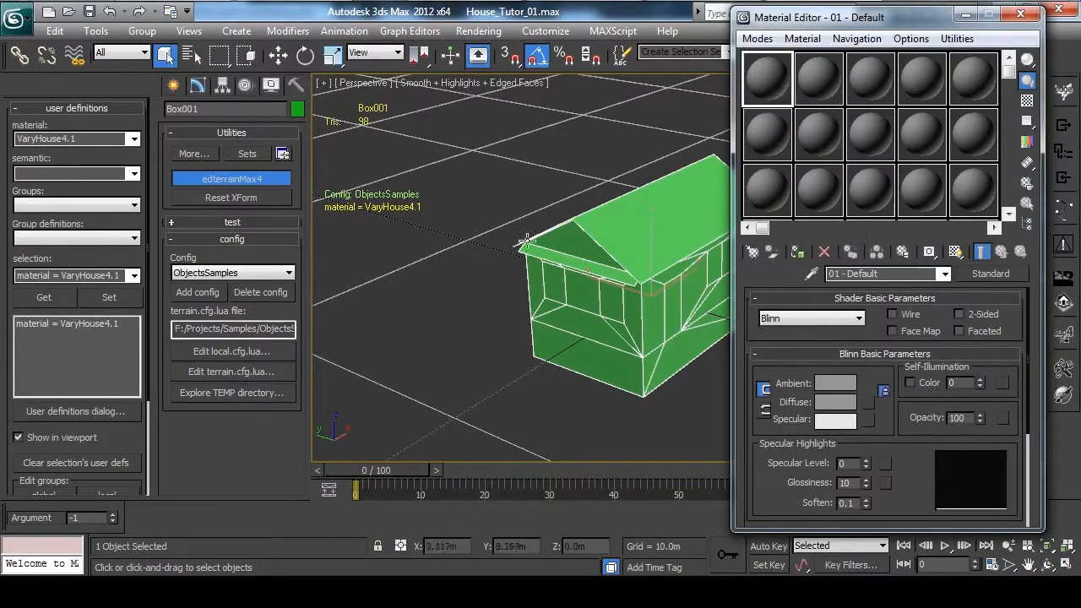
pyautogui.keyDown('alt'); pyautogui.moveTo(518, 236); pyautogui.dragTo(499, 234, button='middle'); pyautogui.keyUp('alt')
pyautogui.click(777, 89)
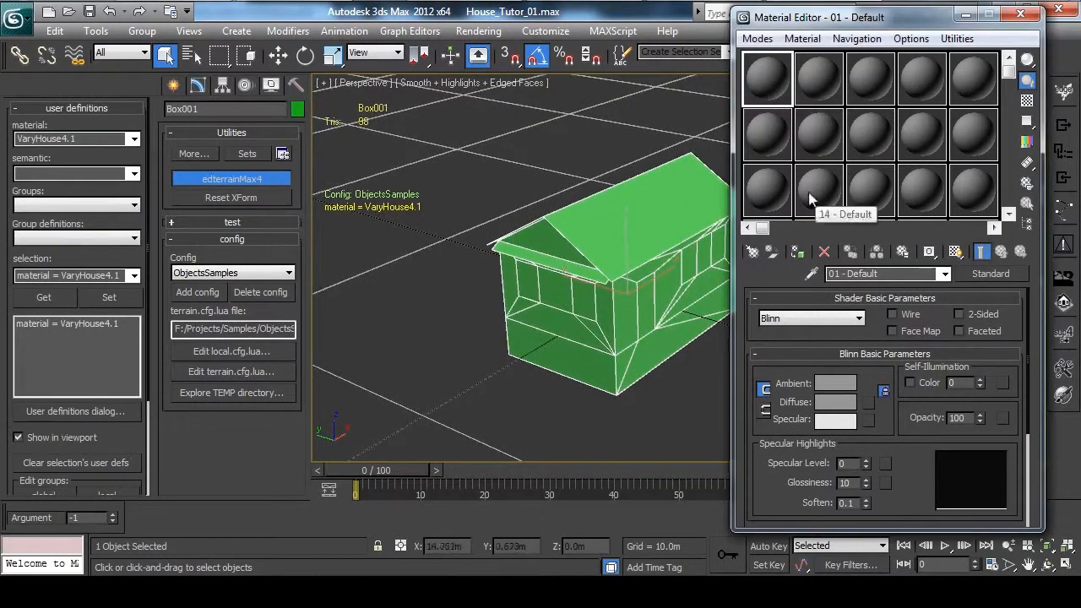
pyautogui.click(798, 252)
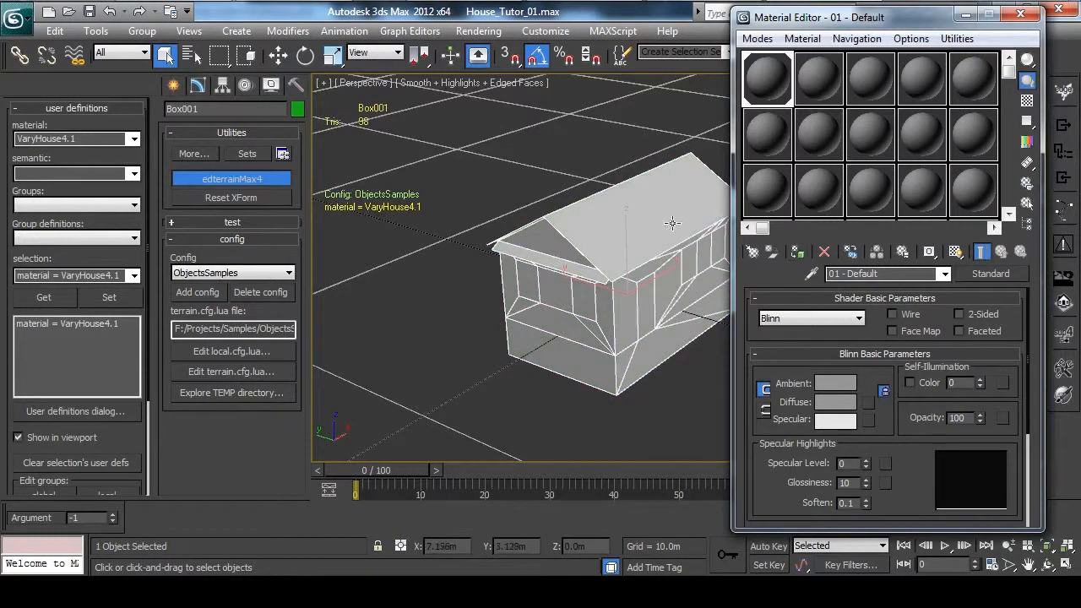
# - Put a Composite map in the material's Diffuse Color slot and add a second layer to it
pyautogui.moveTo(671, 224); pyautogui.dragTo(627, 210, button='middle')
pyautogui.moveTo(911, 461); pyautogui.dragTo(912, 345)
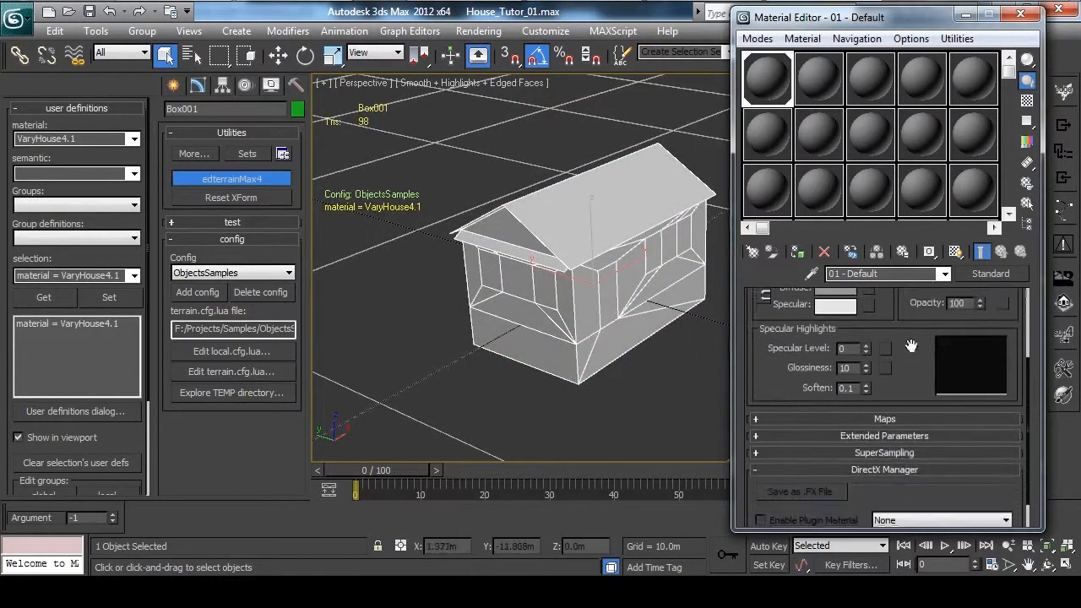
pyautogui.click(900, 427)
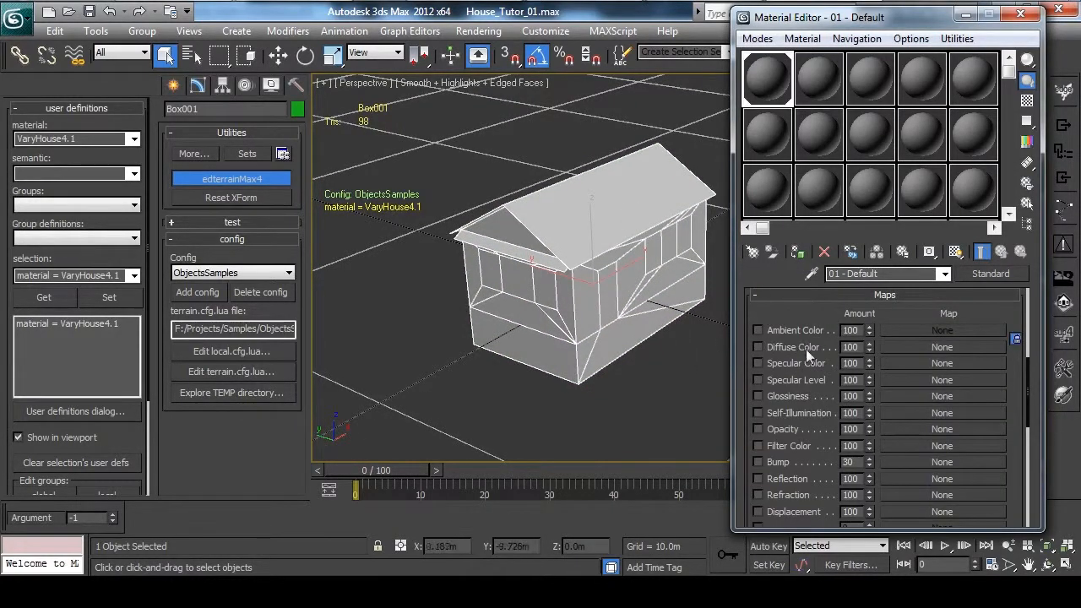
pyautogui.click(912, 346)
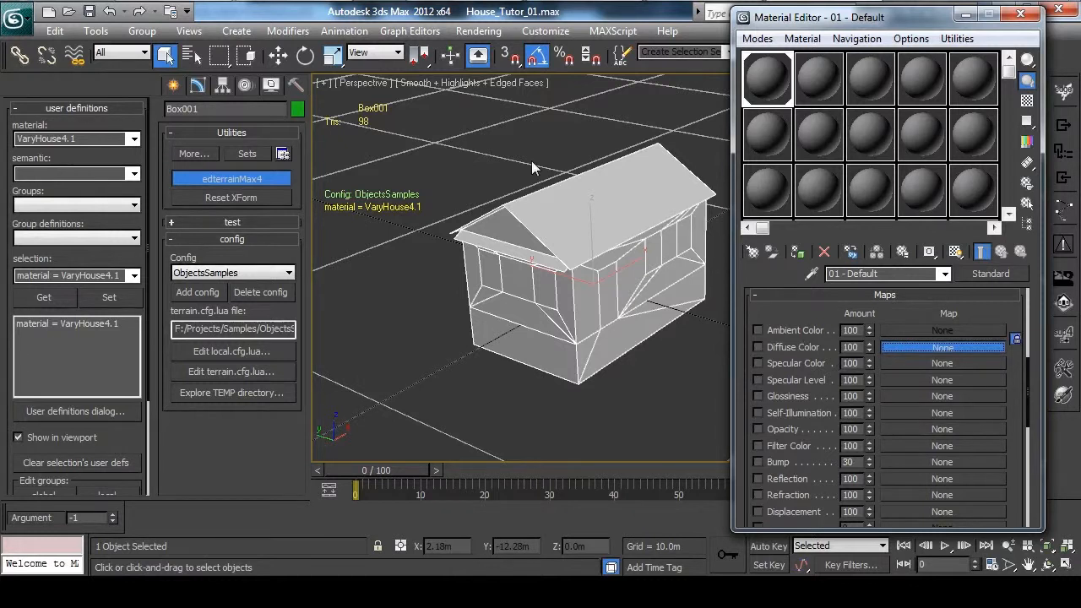
pyautogui.click(370, 86)
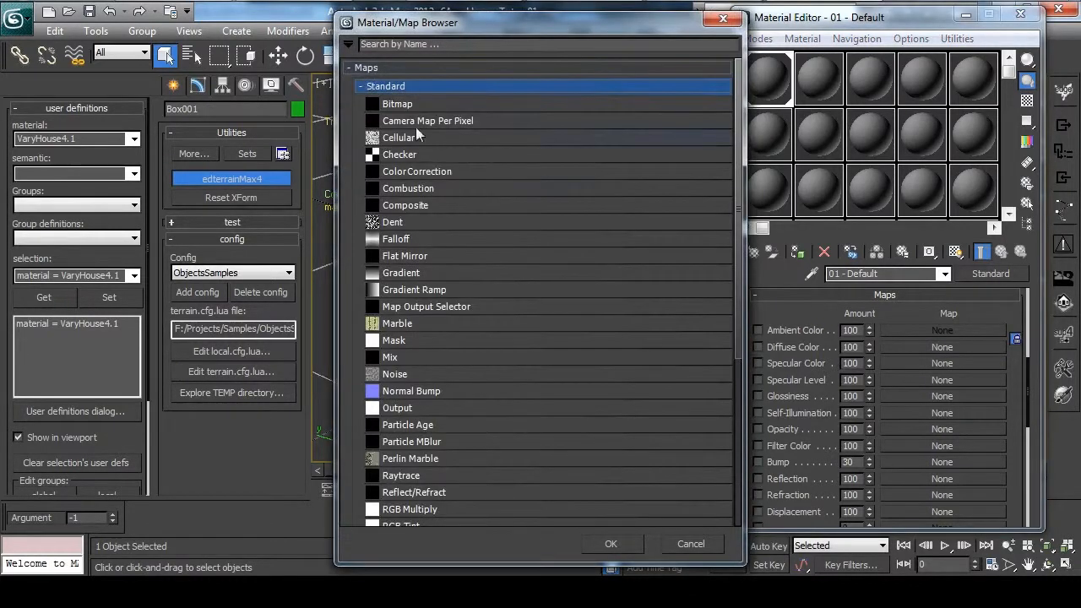
pyautogui.doubleClick(430, 204)
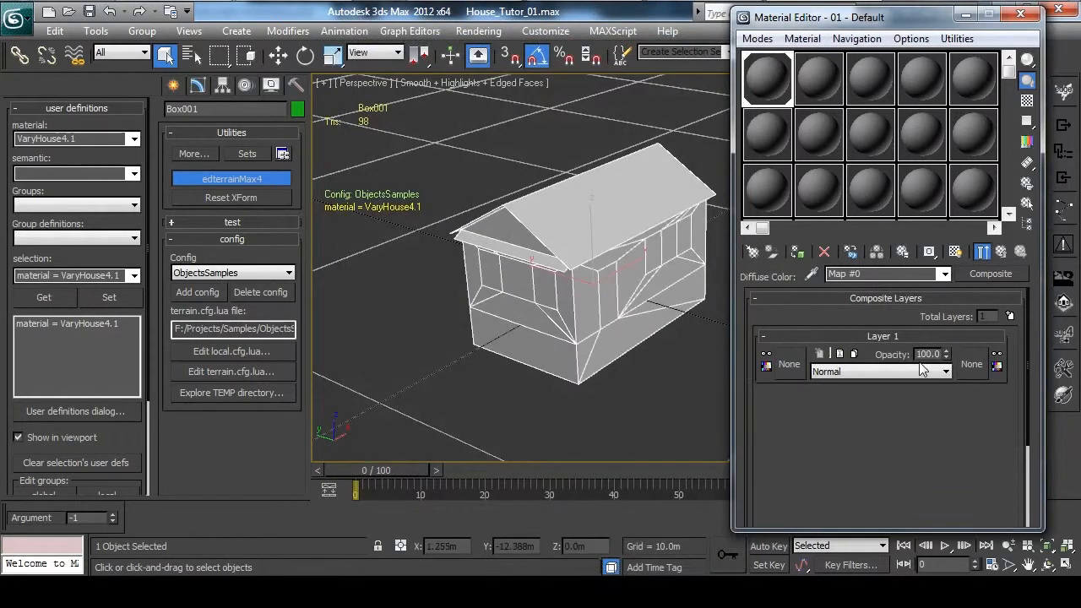
pyautogui.click(1010, 314)
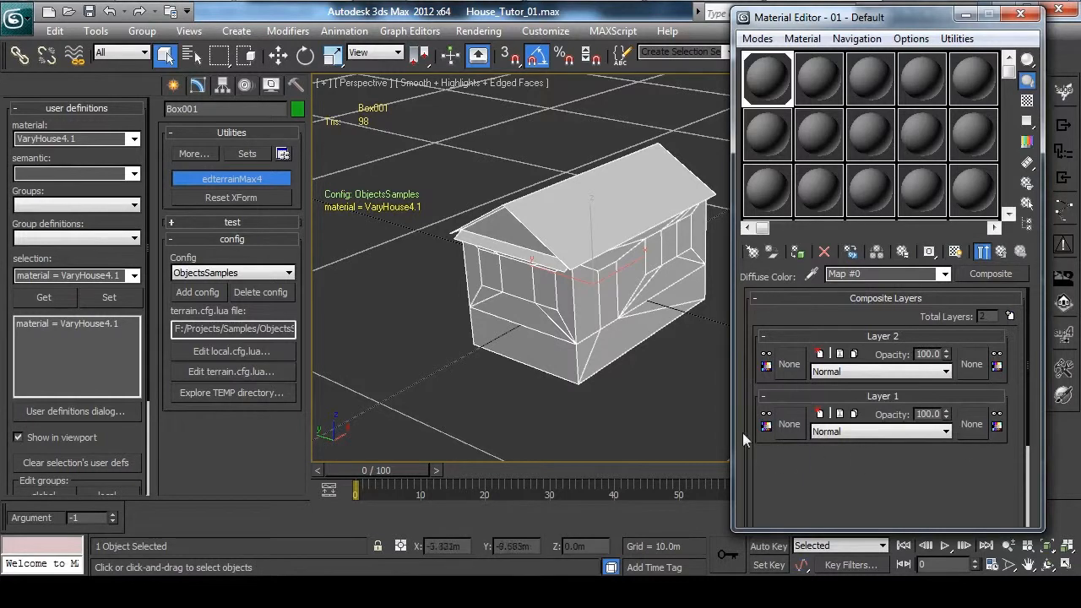
pyautogui.click(1003, 254)
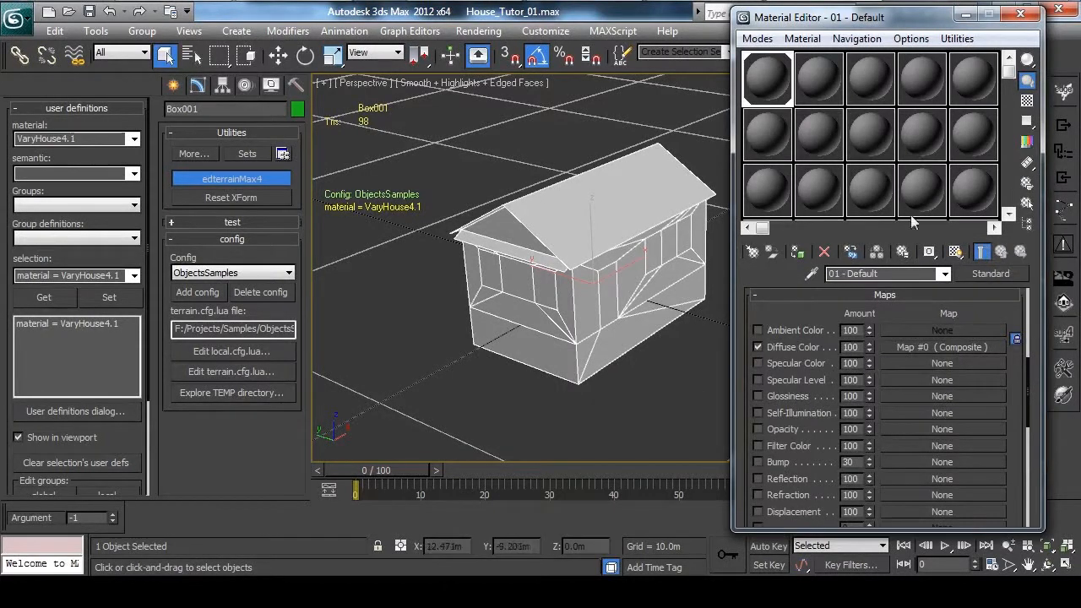
# - Convert the house material to Multi/Sub-Object, keeping the existing Standard material as the first sub-material
pyautogui.click(991, 273)
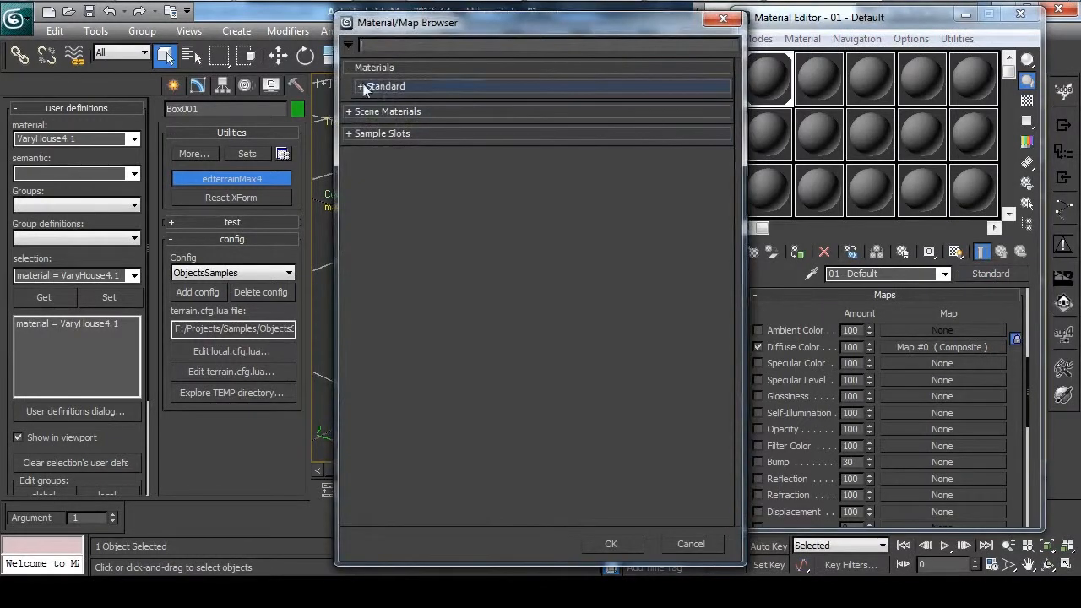
pyautogui.click(362, 86)
pyautogui.doubleClick(426, 256)
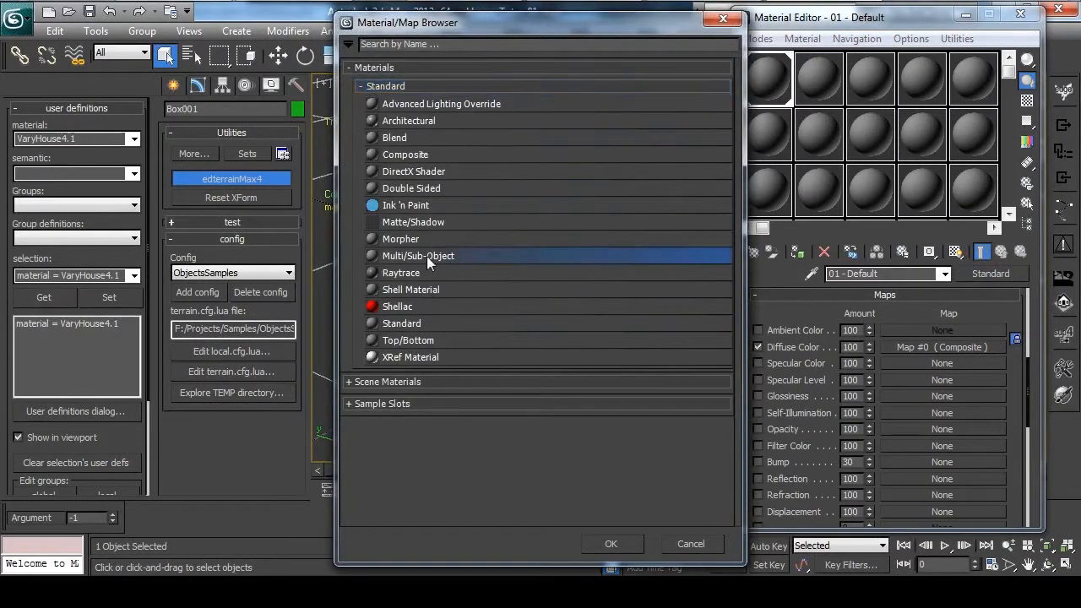
pyautogui.click(818, 279)
pyautogui.click(844, 316)
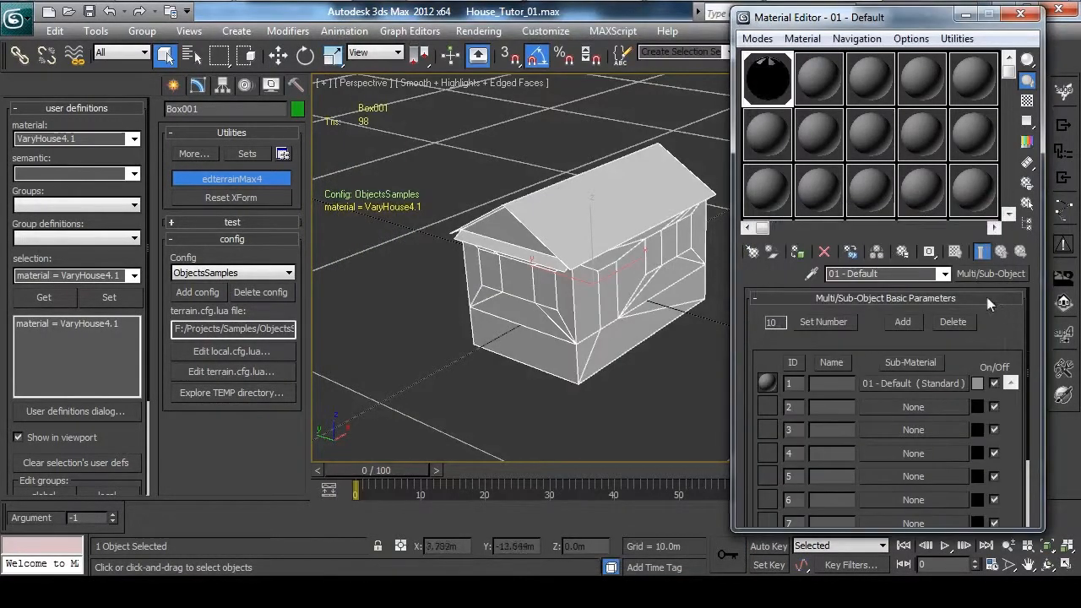
# - Remove the extra empty sub-material slots until the Multi/Sub-Object material has three
pyautogui.click(954, 324)
pyautogui.click(954, 323)
pyautogui.click(954, 323)
pyautogui.click(954, 323)
pyautogui.click(954, 323)
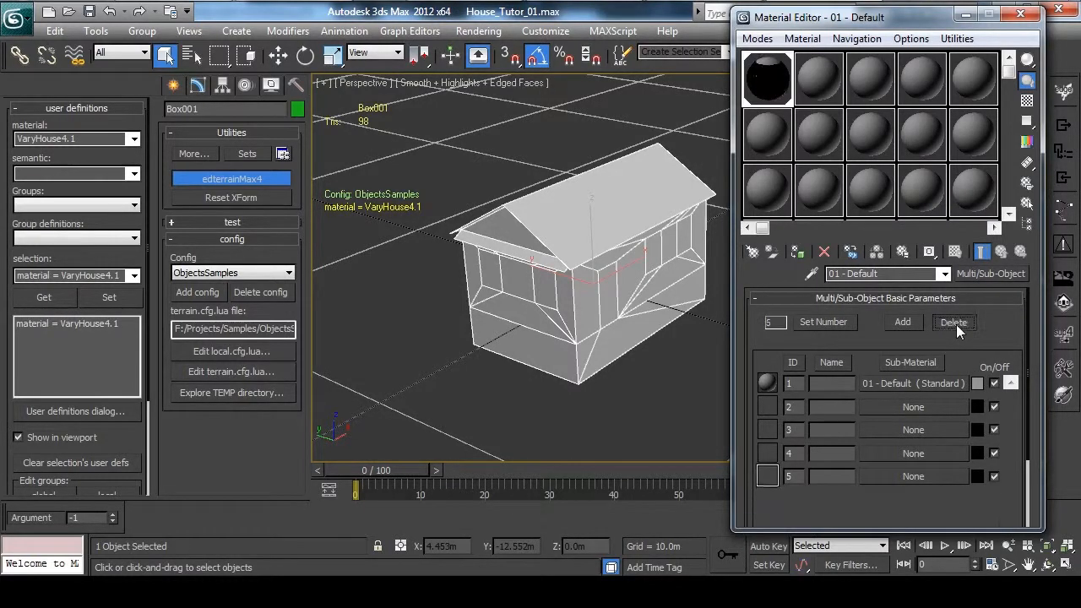
pyautogui.click(954, 323)
pyautogui.click(954, 324)
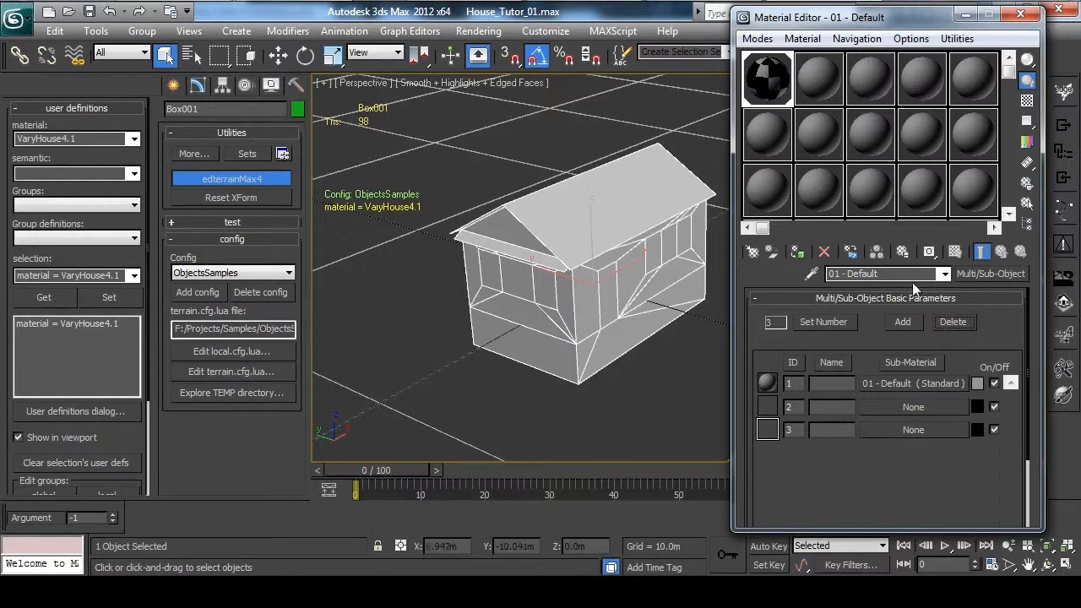
pyautogui.click(621, 329)
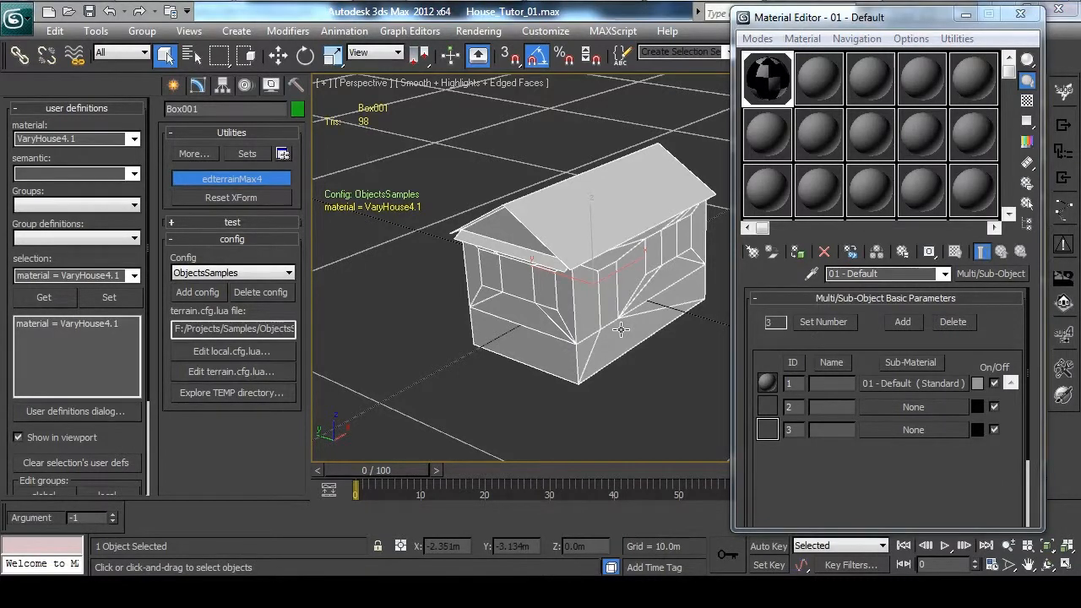
# - Load fabric.brick01.tif from FabricLibrary as a Bitmap in Layer 2 of sub-material 1's diffuse Composite map, and return to the parent material
pyautogui.click(897, 383)
pyautogui.click(916, 347)
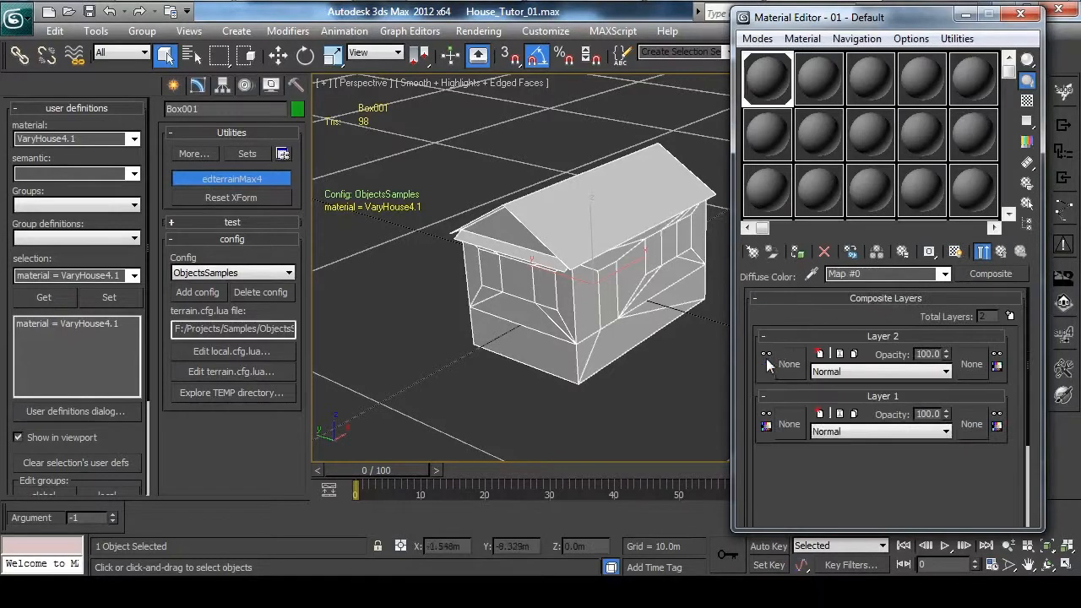
pyautogui.click(789, 364)
pyautogui.doubleClick(396, 104)
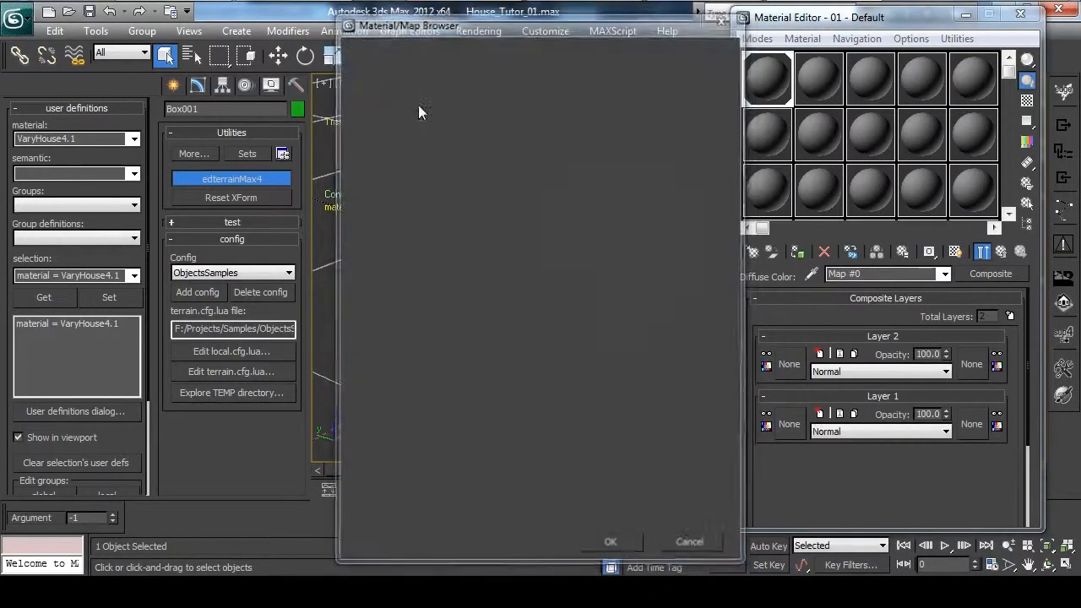
pyautogui.doubleClick(72, 113)
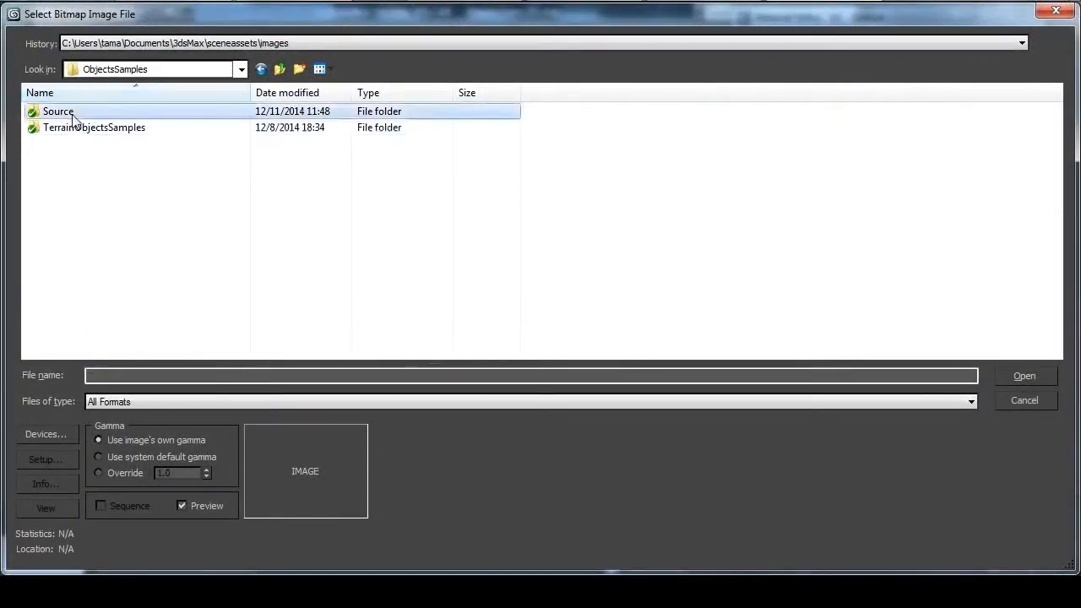
pyautogui.doubleClick(64, 111)
pyautogui.doubleClick(79, 144)
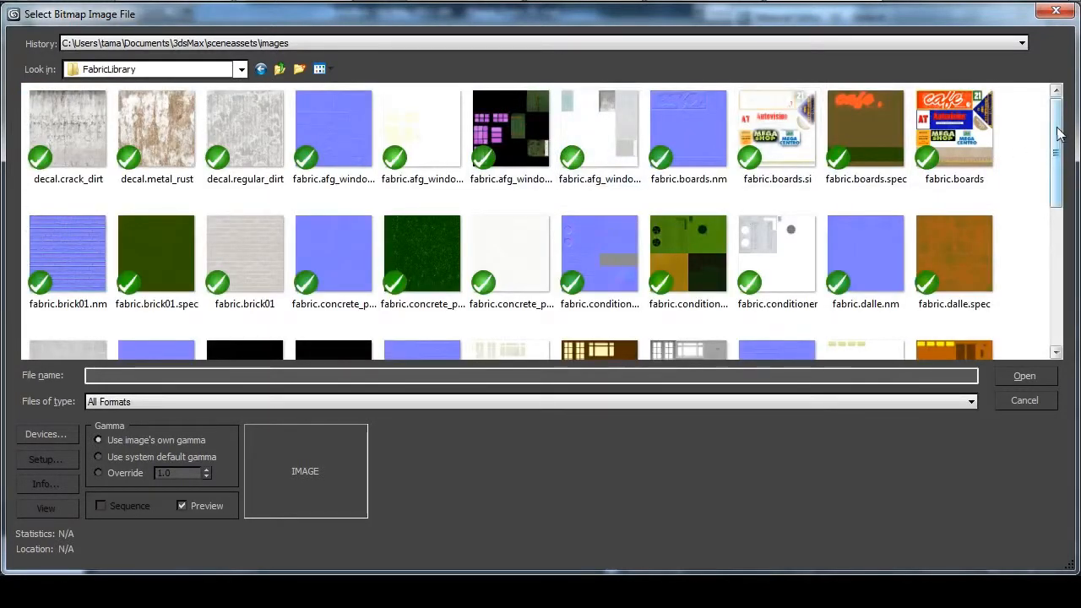
pyautogui.doubleClick(242, 246)
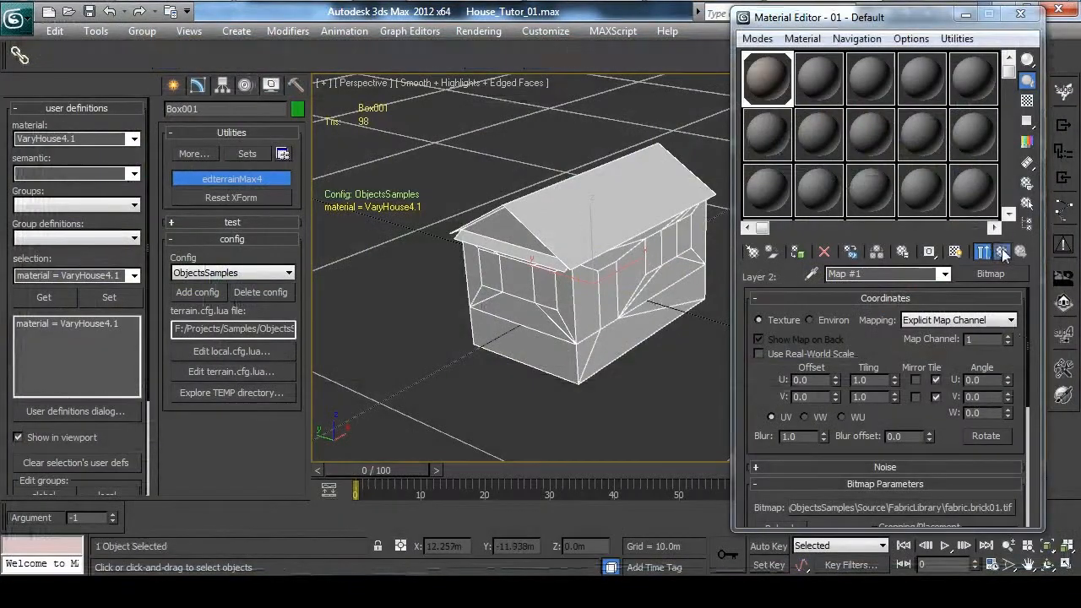
pyautogui.click(1000, 252)
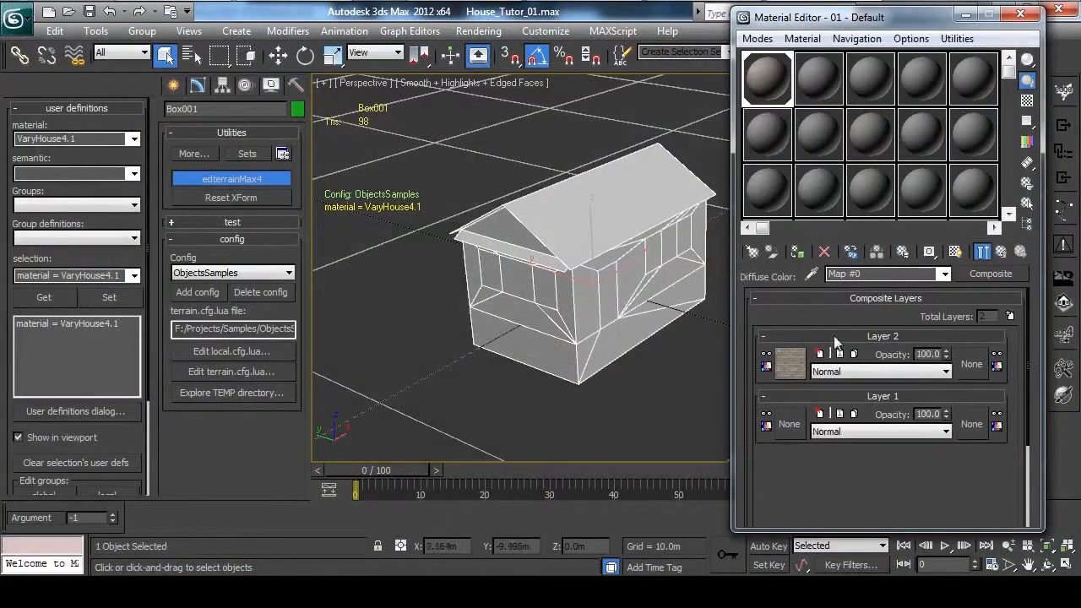
pyautogui.click(1000, 251)
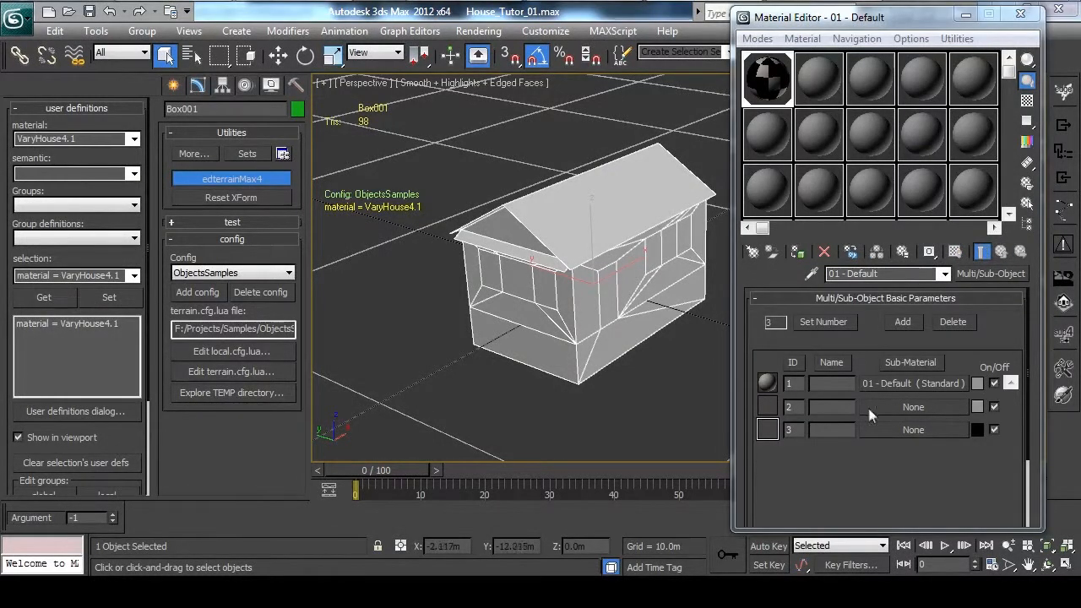
# - Make sub-material 2 a Standard material, and put a Composite map with two layers in its Diffuse Color slot
pyautogui.click(867, 408)
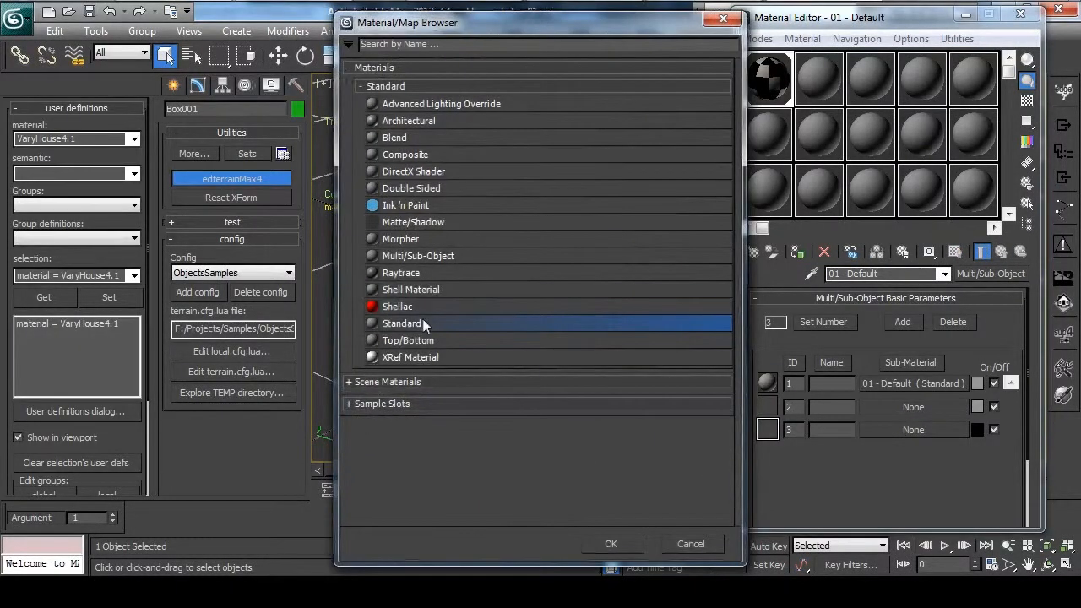
pyautogui.doubleClick(406, 321)
pyautogui.moveTo(929, 454); pyautogui.dragTo(931, 361)
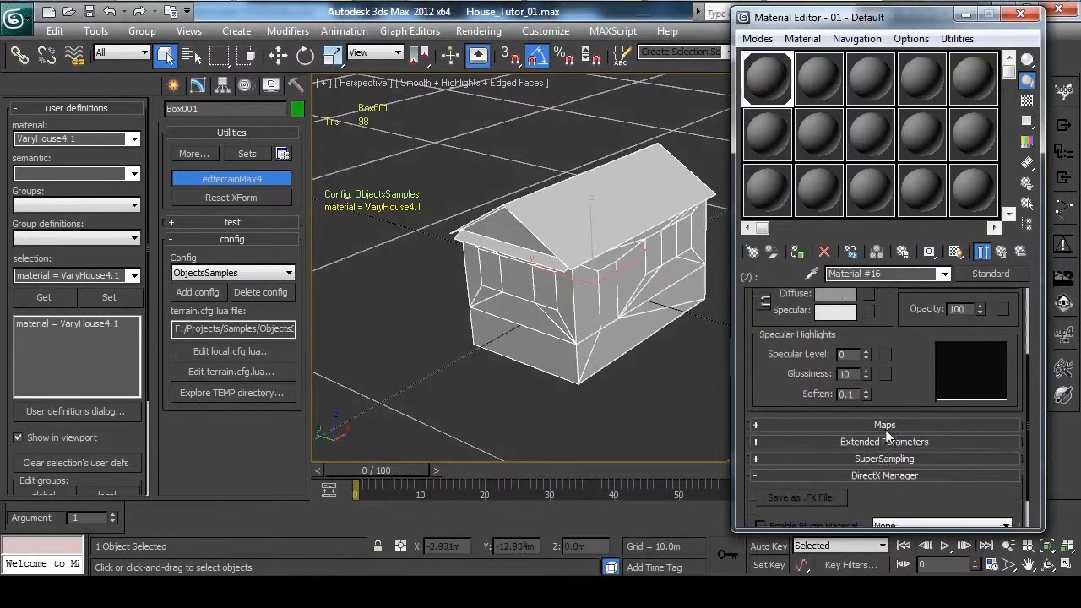
pyautogui.click(887, 425)
pyautogui.click(909, 347)
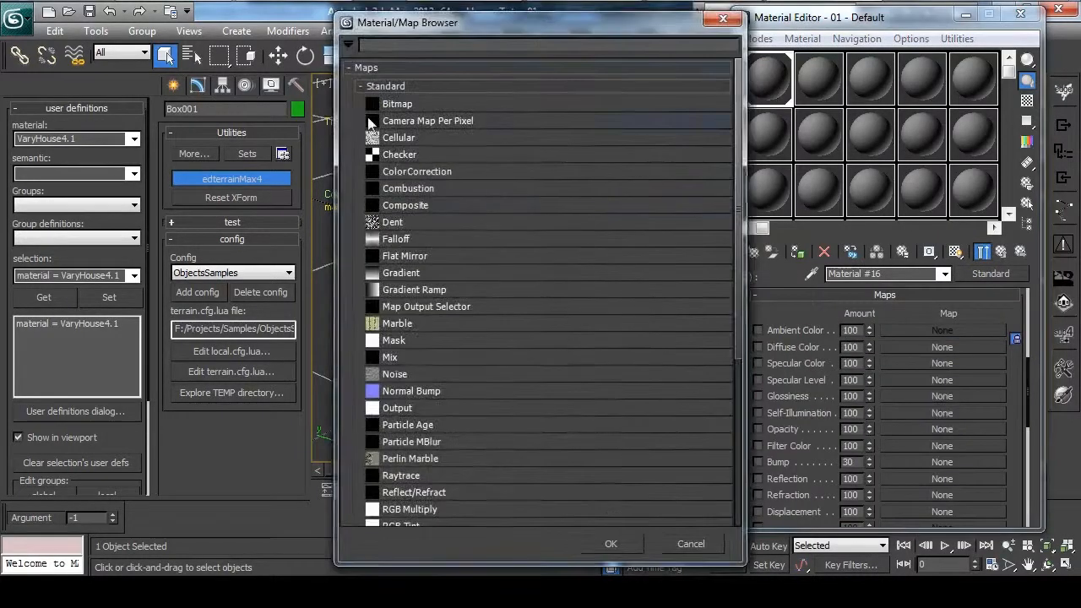
pyautogui.doubleClick(414, 205)
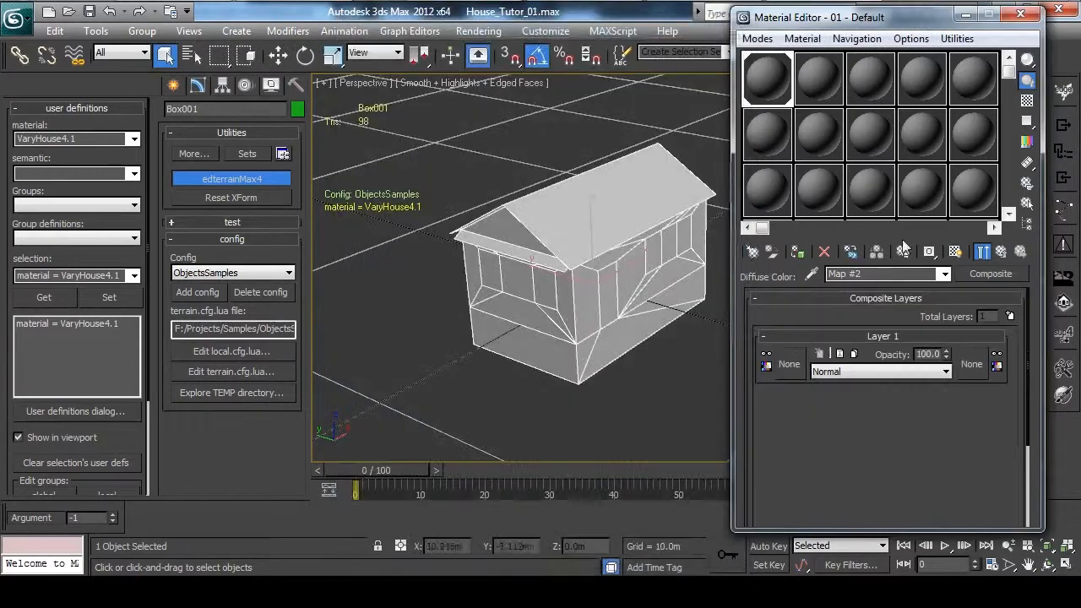
pyautogui.click(1009, 317)
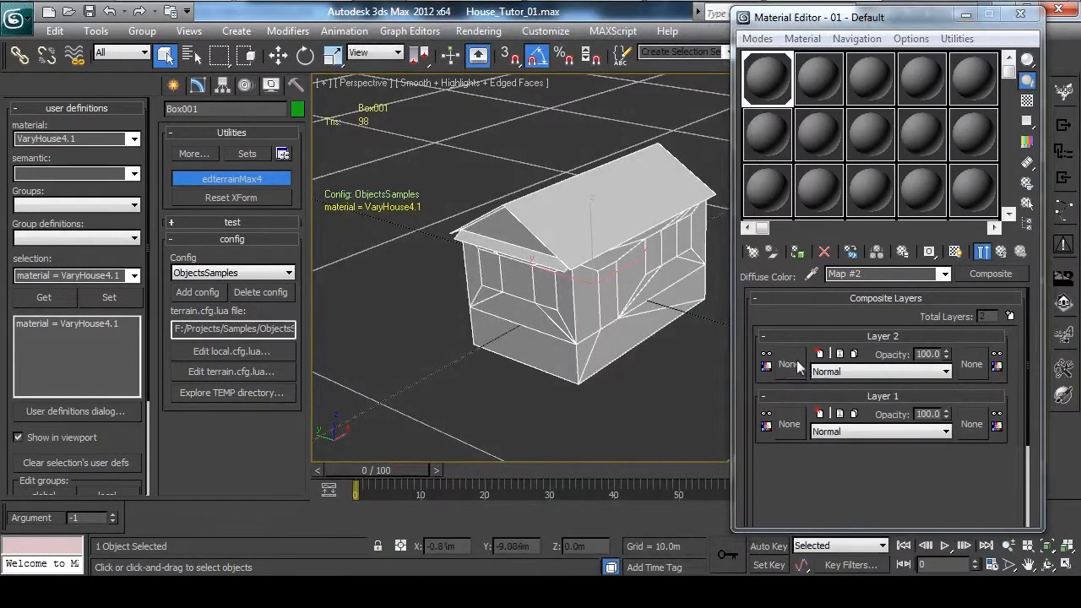
# - Load fabric.tile.tif from FabricLibrary as a Bitmap in Layer 2 of sub-material 2's Composite map
pyautogui.click(794, 363)
pyautogui.doubleClick(432, 103)
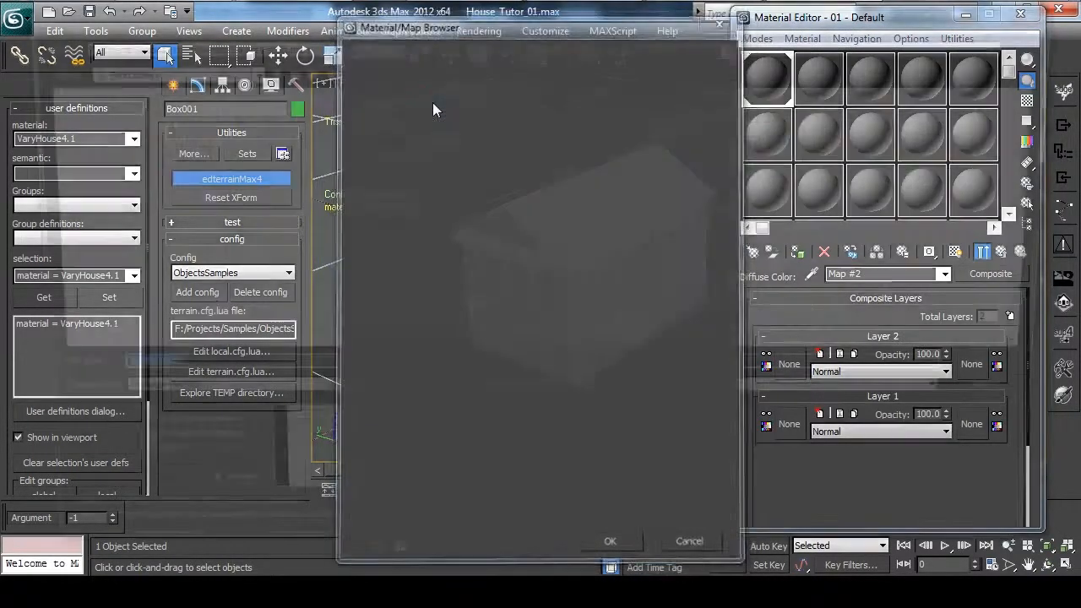
pyautogui.moveTo(1055, 169); pyautogui.dragTo(1076, 317)
pyautogui.doubleClick(418, 285)
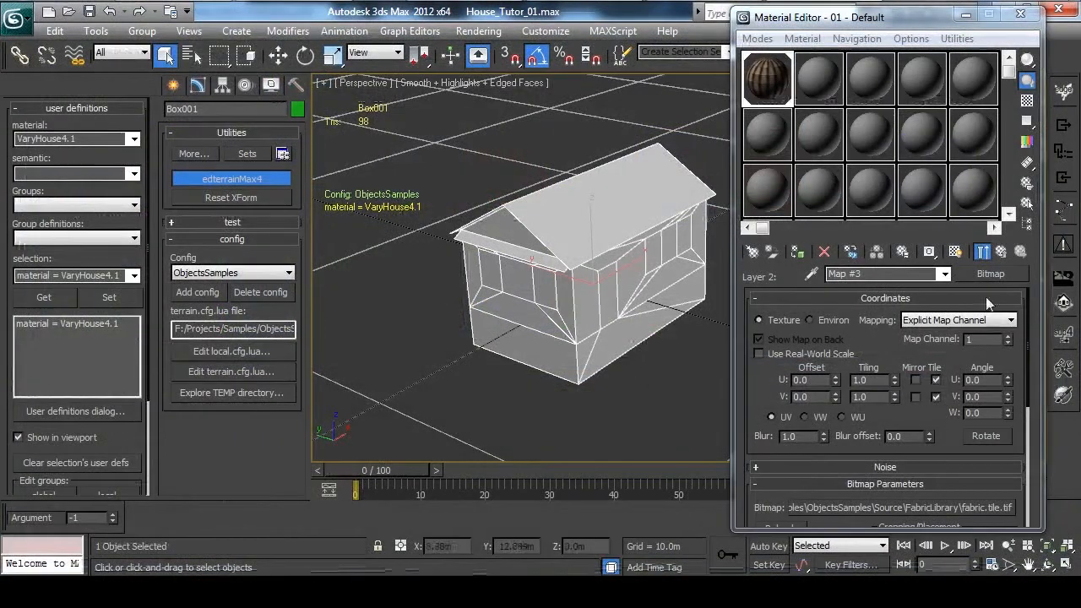
pyautogui.click(1001, 252)
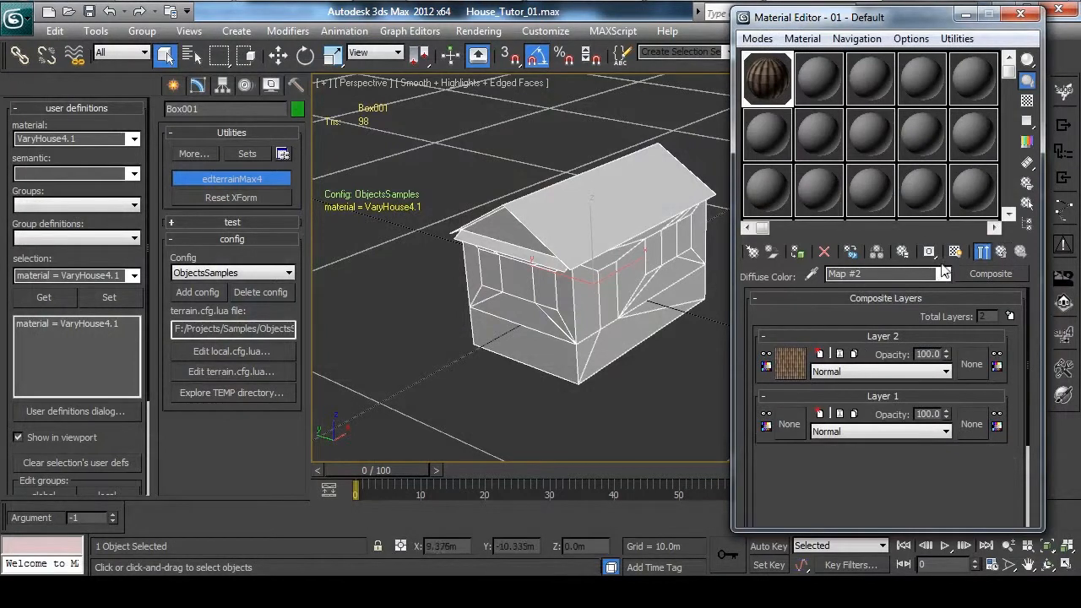
# - Set the fabric.tile bitmap's map channel to 2 and return to the Multi/Sub-Object material
pyautogui.click(790, 363)
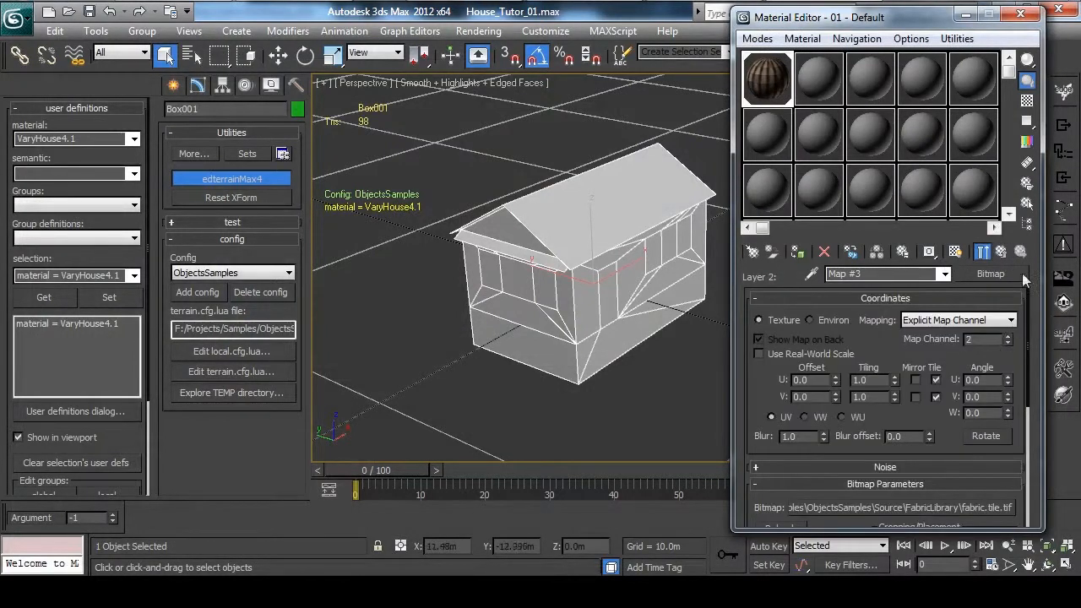
pyautogui.click(1002, 252)
pyautogui.click(1002, 251)
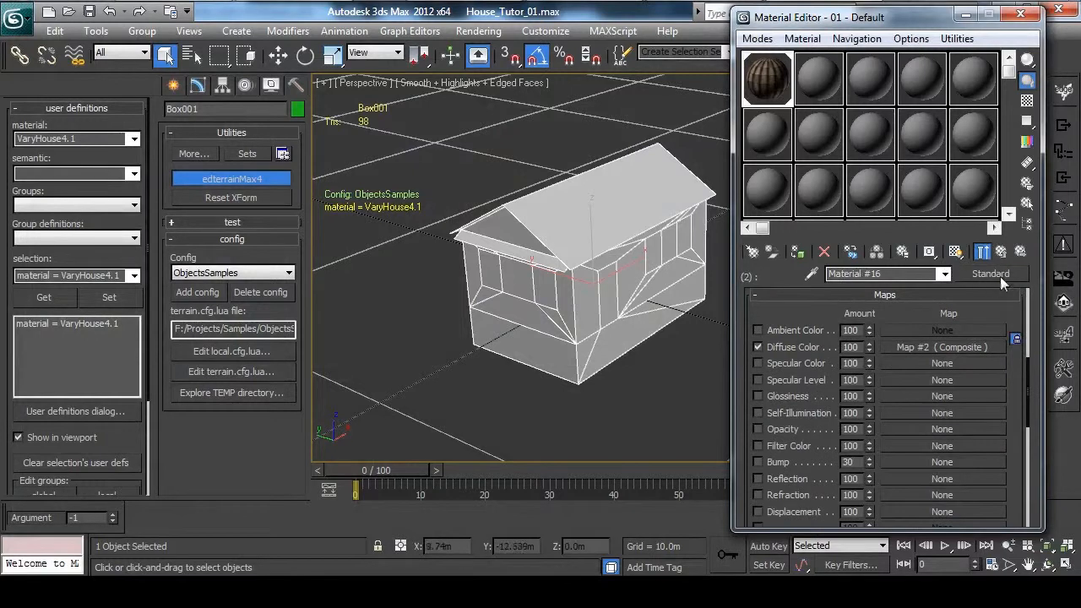
pyautogui.click(1002, 251)
# - Review the map channel of the fabric.brick01 bitmap in sub-material 1, then return to the Multi/Sub-Object material
pyautogui.click(891, 387)
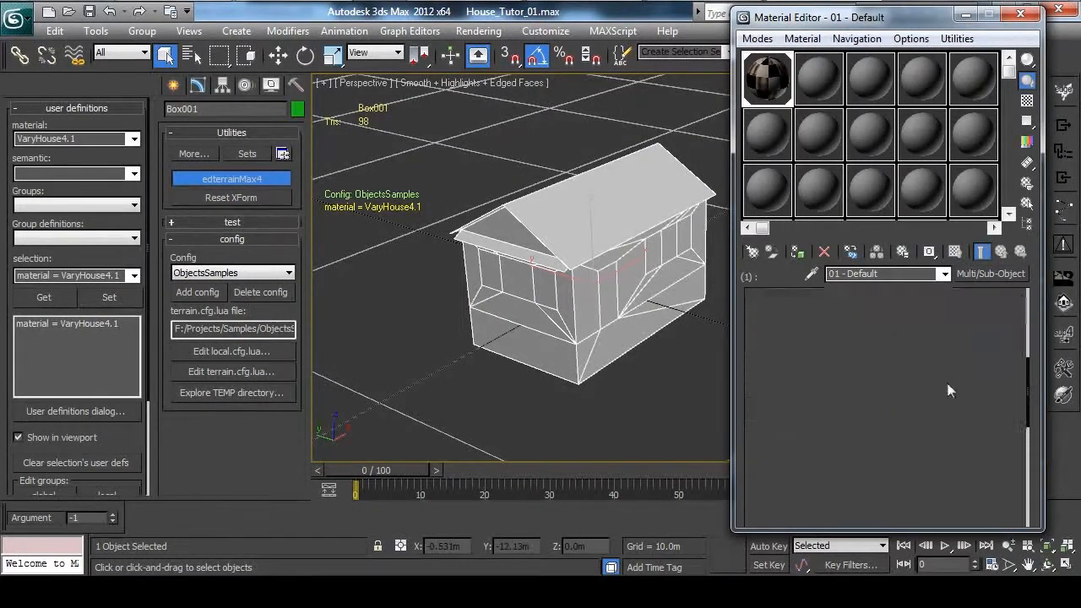
pyautogui.click(905, 347)
pyautogui.click(792, 364)
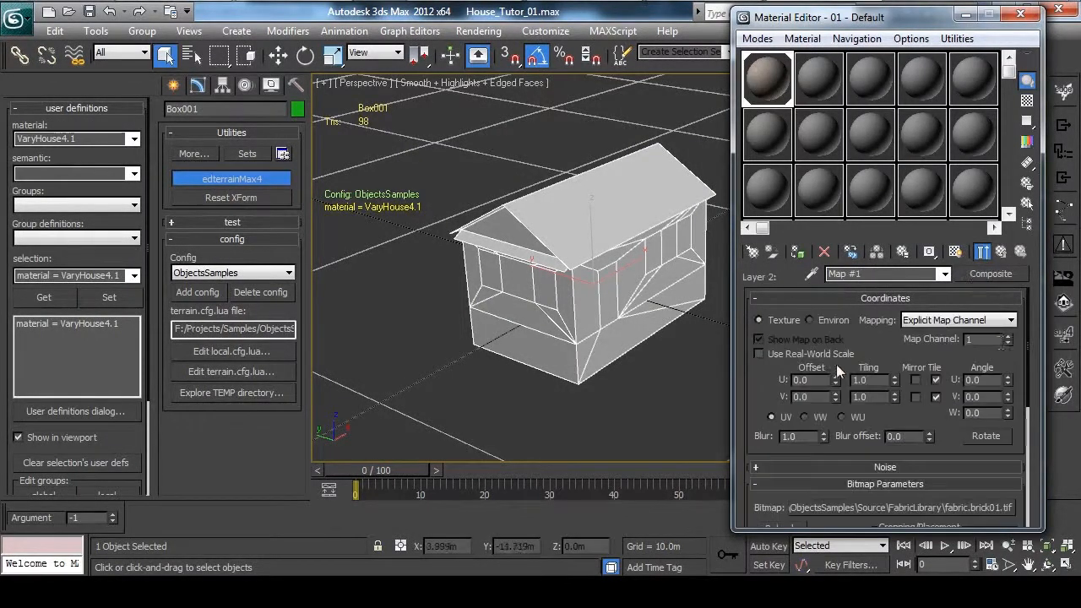
pyautogui.click(1001, 252)
pyautogui.click(1001, 253)
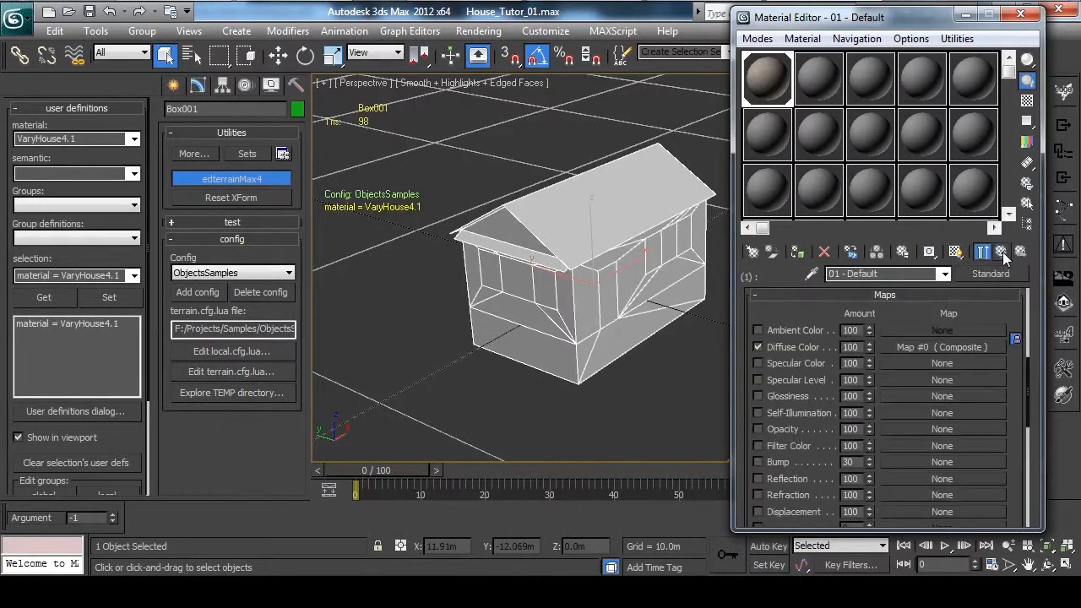
pyautogui.click(1002, 252)
# - Make sub-material 3 a Standard material, and put a Composite map with two layers in its Diffuse Color slot
pyautogui.click(887, 428)
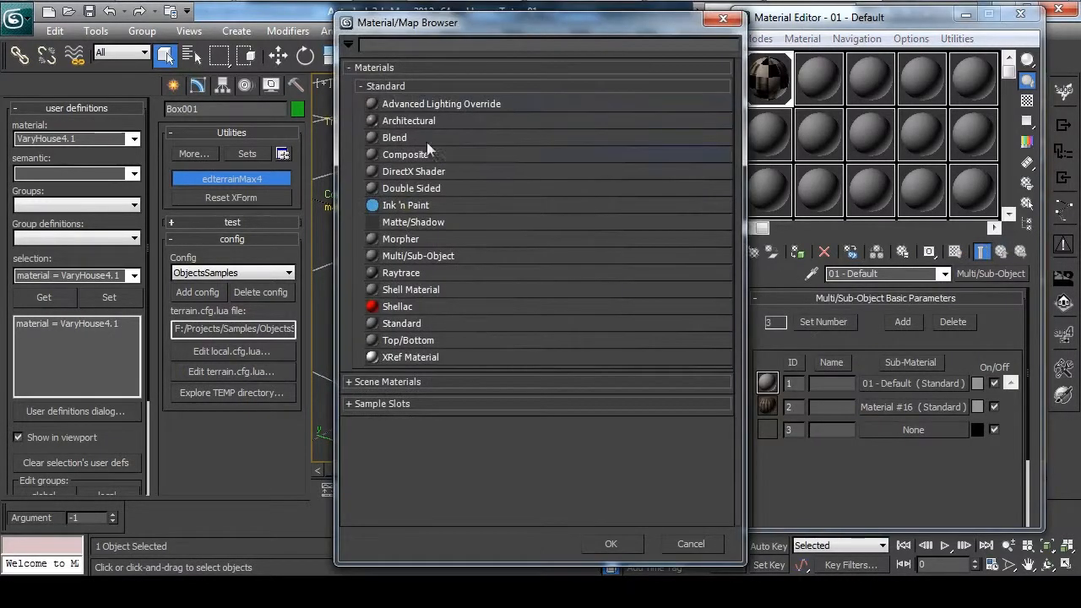
pyautogui.doubleClick(431, 326)
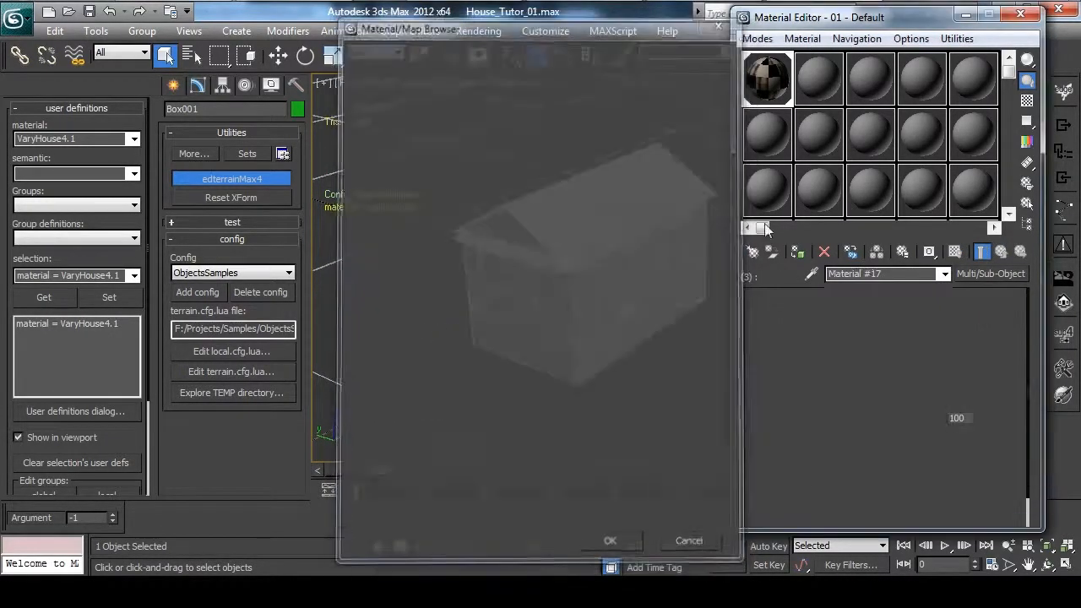
pyautogui.scroll(-5, 924, 460)
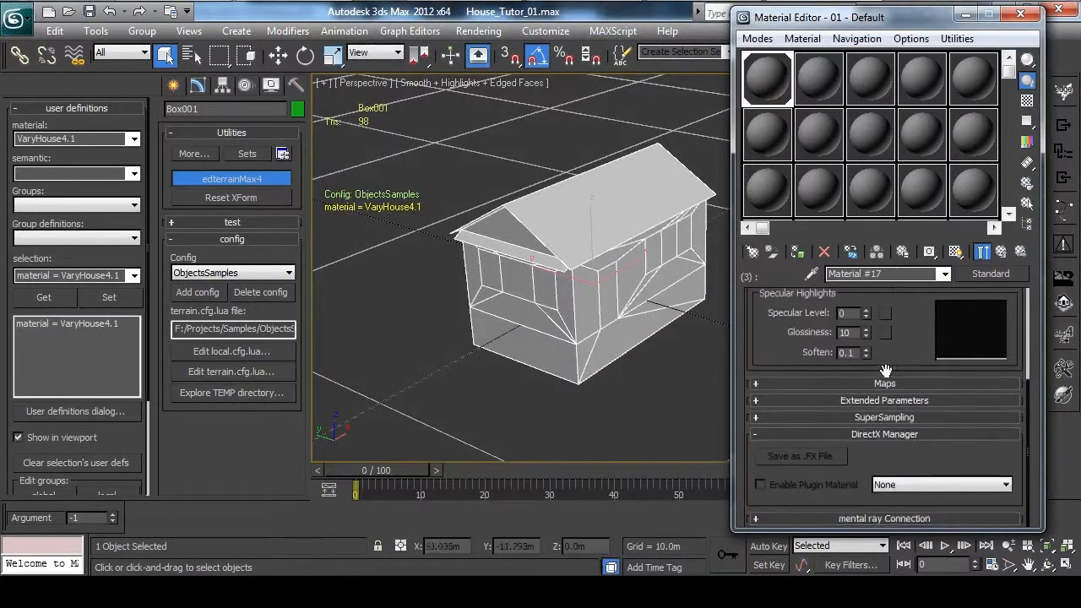
pyautogui.click(883, 383)
pyautogui.click(912, 347)
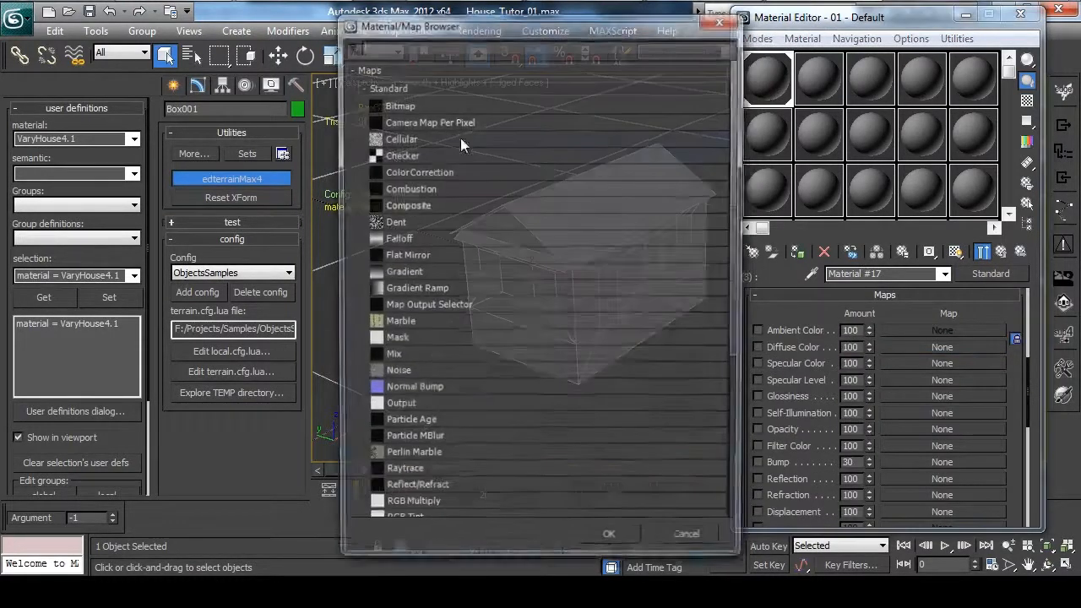
pyautogui.doubleClick(424, 209)
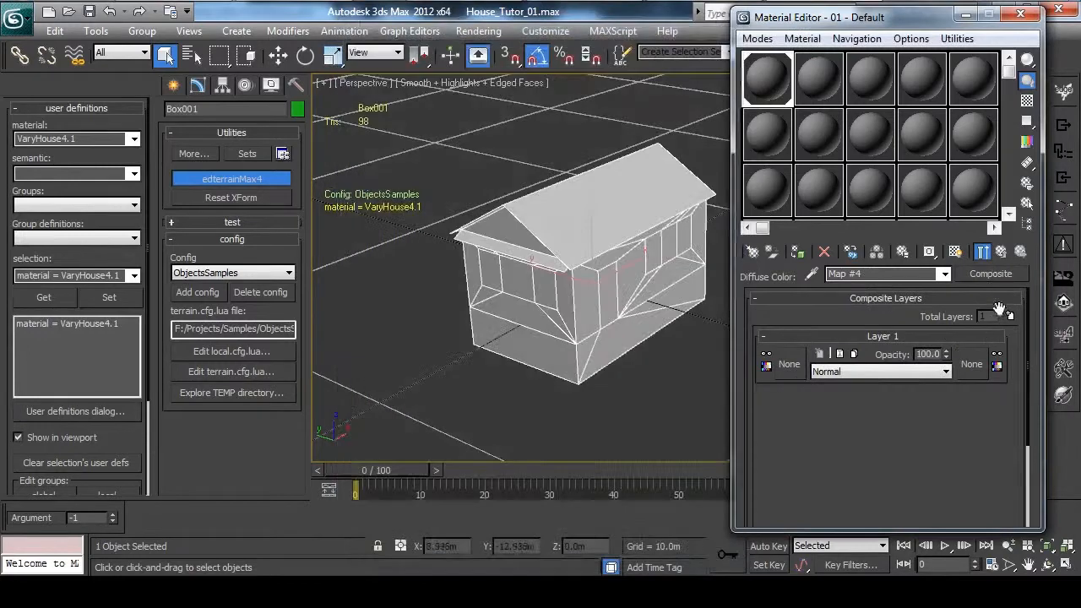
pyautogui.click(1009, 315)
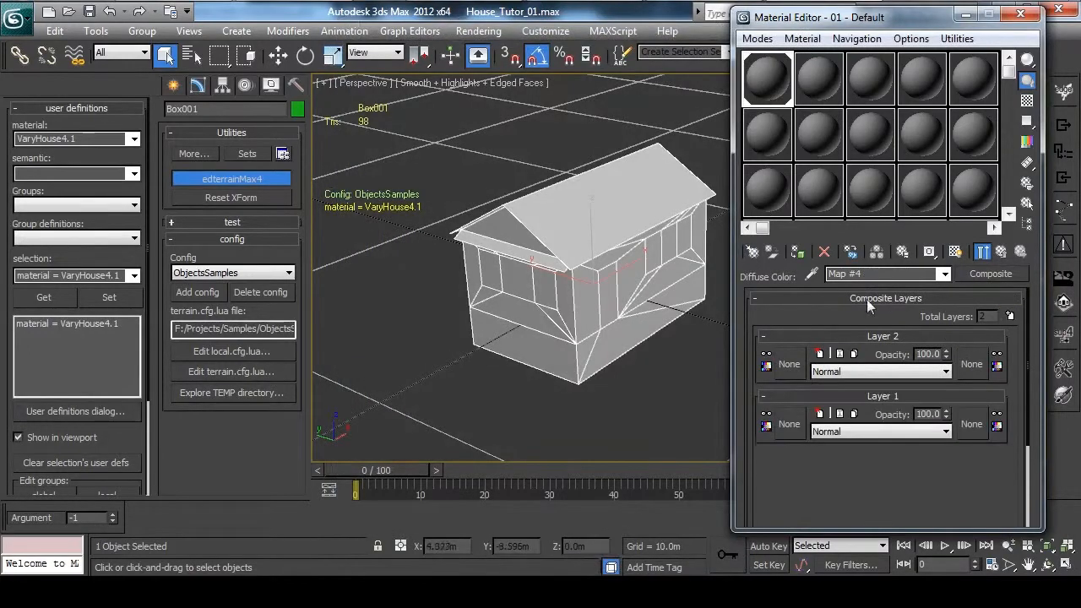
# - Load fabric.afg_windor_01.tif from FabricLibrary as a Bitmap in Layer 2 of sub-material 3's Composite map
pyautogui.click(789, 365)
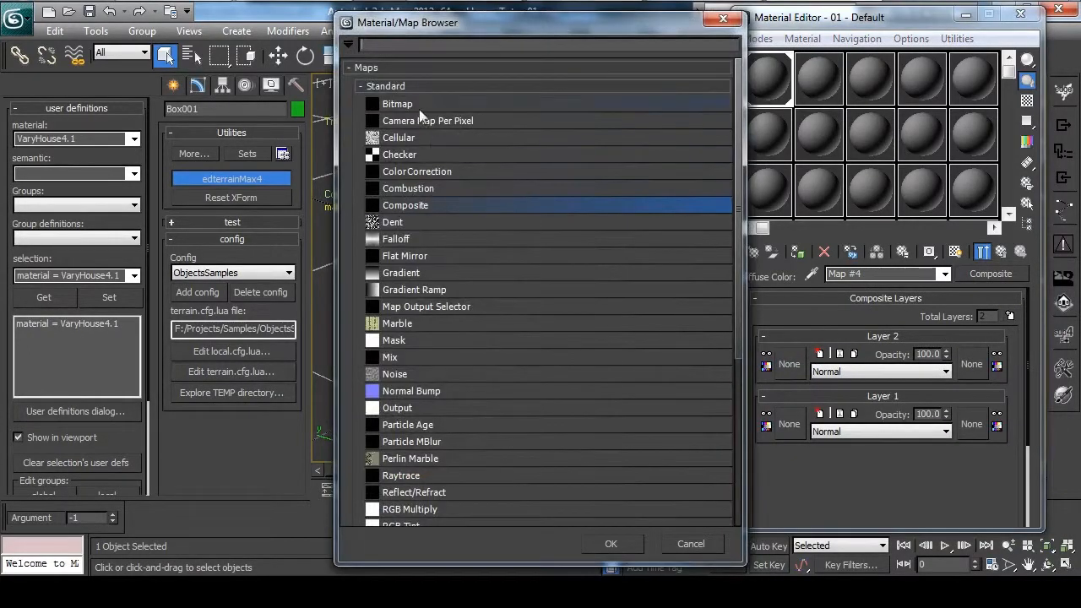
pyautogui.doubleClick(419, 106)
pyautogui.moveTo(1056, 191)
pyautogui.mouseDown()
pyautogui.moveTo(1065, 332)
pyautogui.moveTo(1065, 193)
pyautogui.mouseUp()
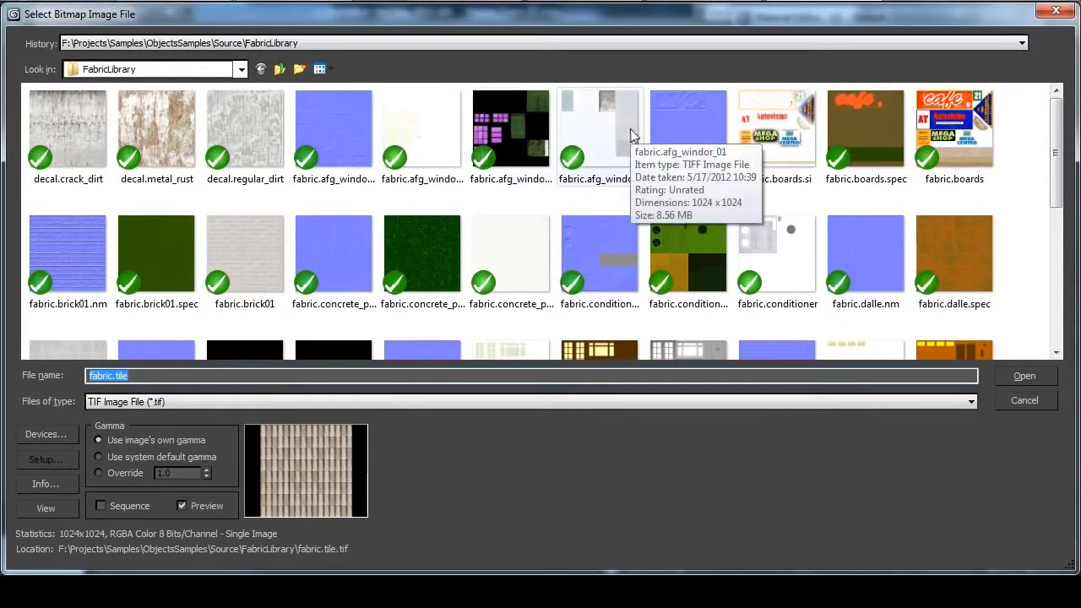
pyautogui.doubleClick(629, 128)
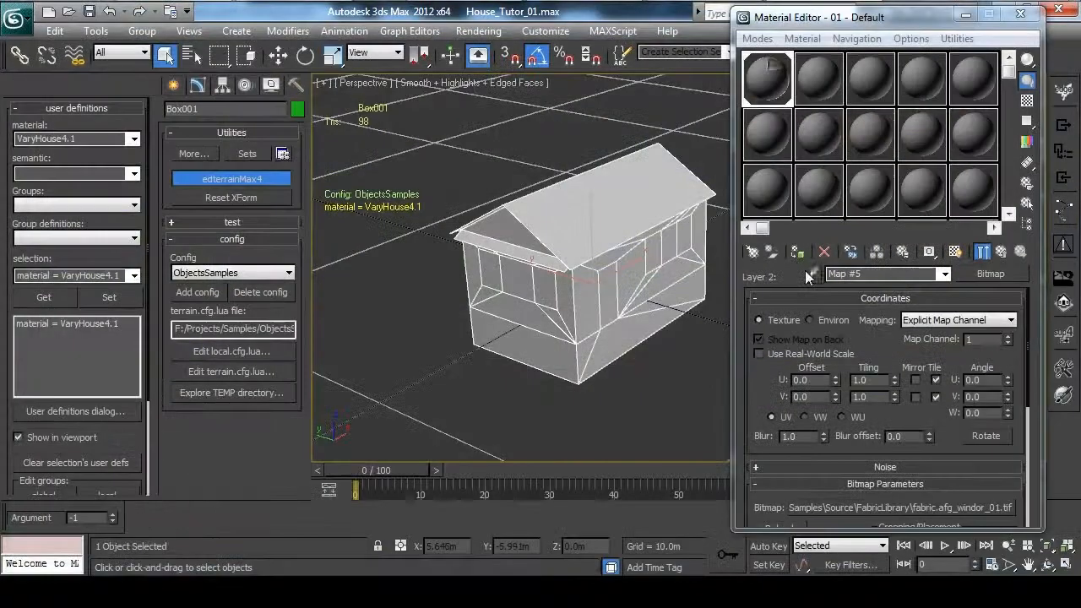
# - Set the fabric.afg_windor_01 bitmap's map channel to 2 and return to the Multi/Sub-Object material
pyautogui.click(1007, 335)
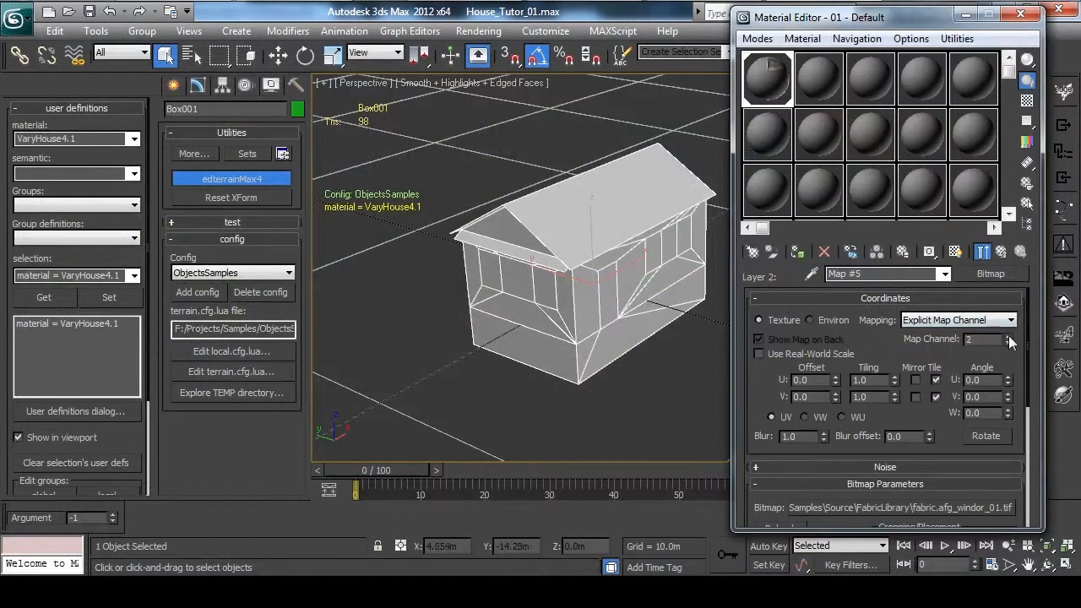
pyautogui.click(1001, 253)
pyautogui.click(1000, 253)
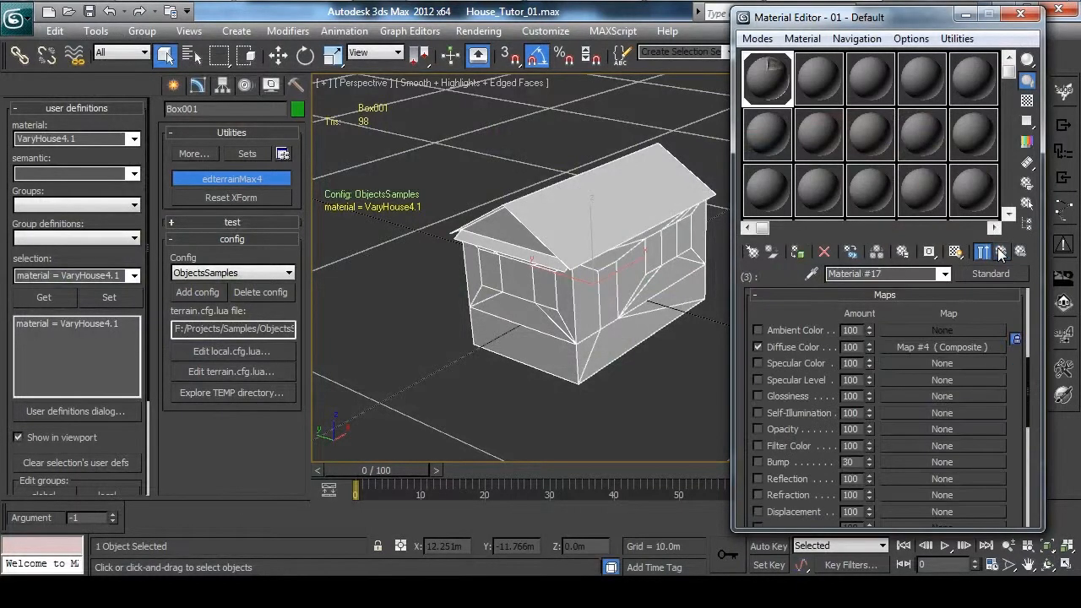
pyautogui.click(1001, 252)
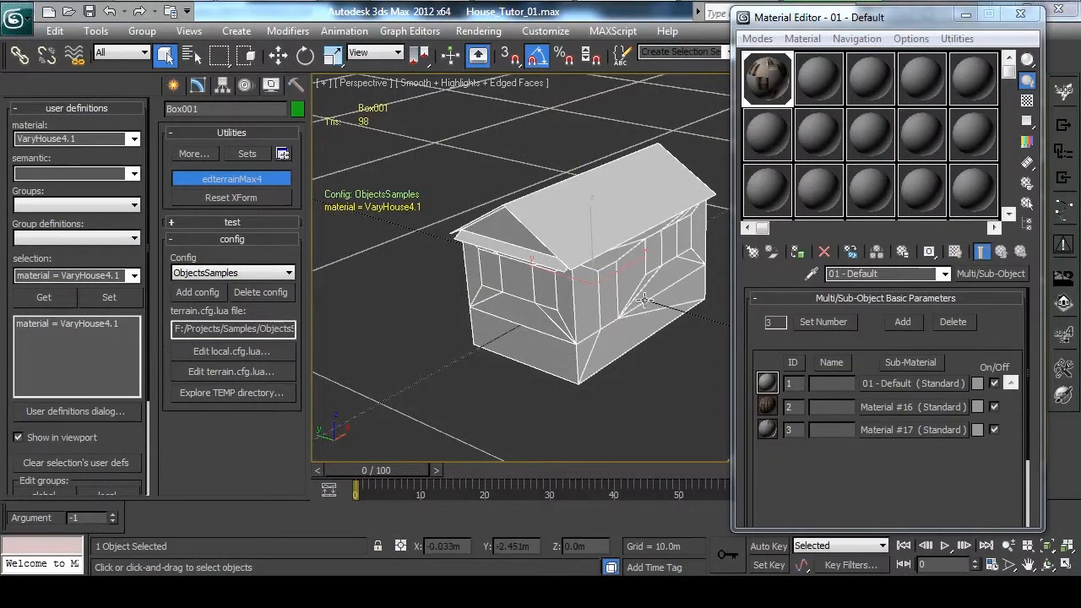
# - Turn on viewport display for sub-material 1's Composite diffuse map and return to the Multi/Sub-Object material
pyautogui.click(898, 390)
pyautogui.click(923, 345)
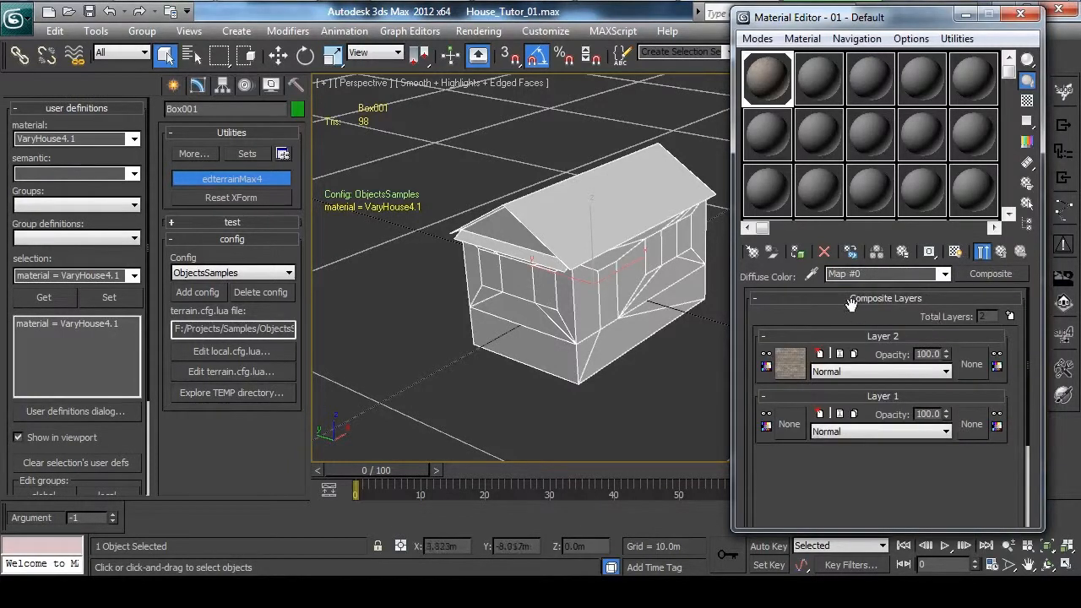
pyautogui.click(955, 253)
pyautogui.click(985, 252)
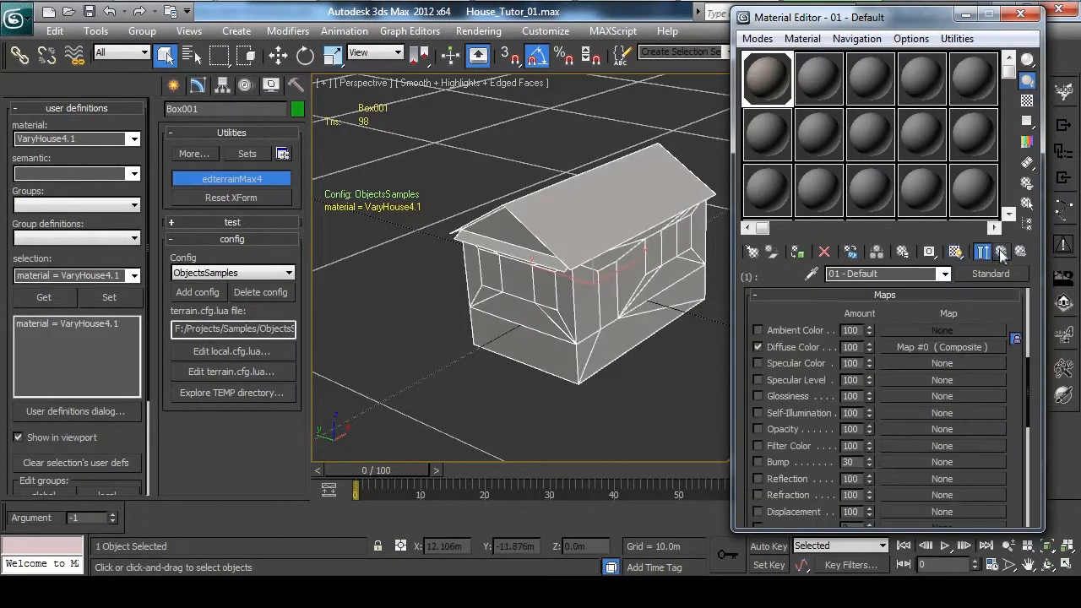
pyautogui.click(985, 252)
# - Turn on viewport display for sub-material 2's Composite diffuse map and return to the Multi/Sub-Object material
pyautogui.click(897, 383)
pyautogui.click(914, 353)
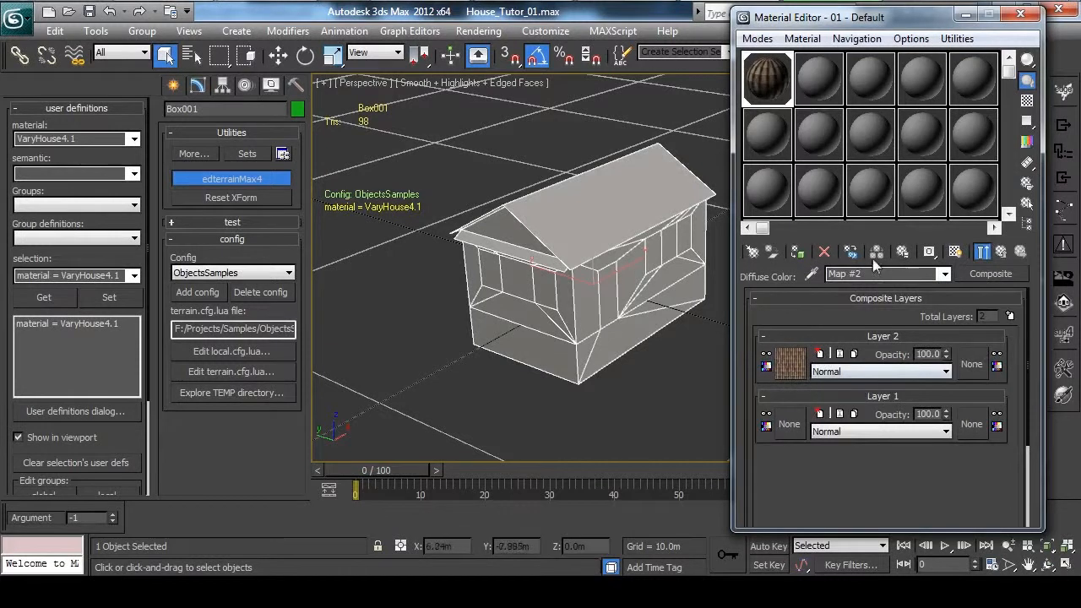
pyautogui.click(982, 252)
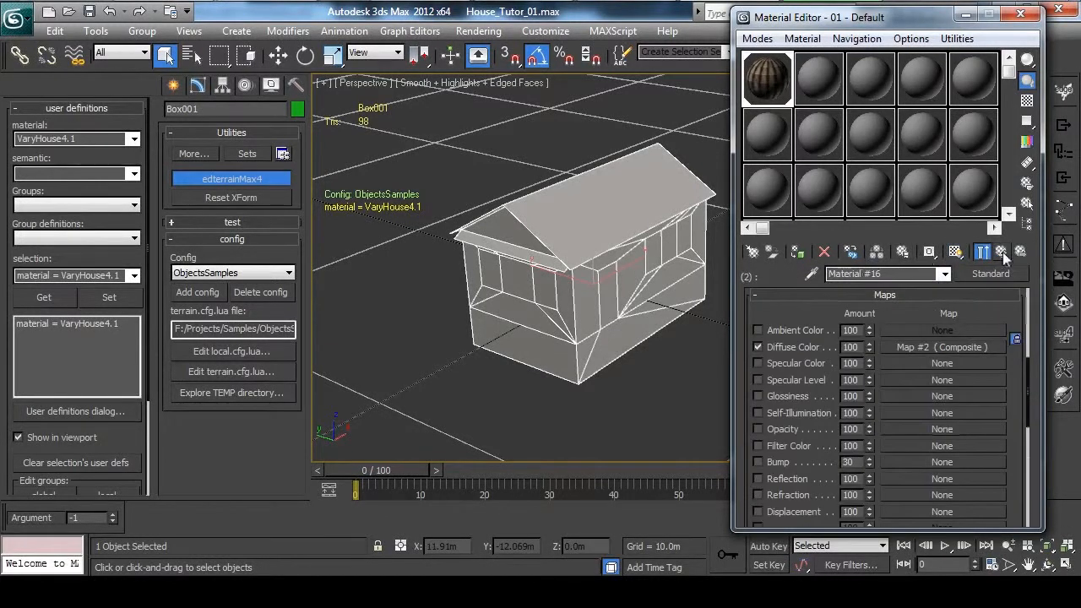
pyautogui.click(982, 252)
# - Turn on viewport display for sub-material 3's Composite diffuse map and return to the Multi/Sub-Object material
pyautogui.click(870, 394)
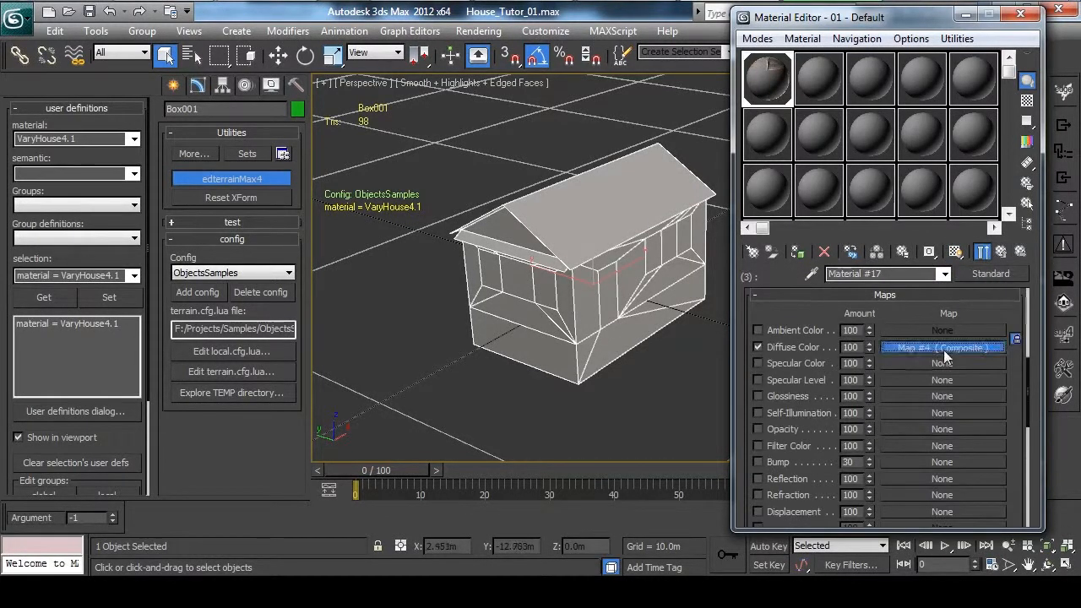
pyautogui.click(943, 349)
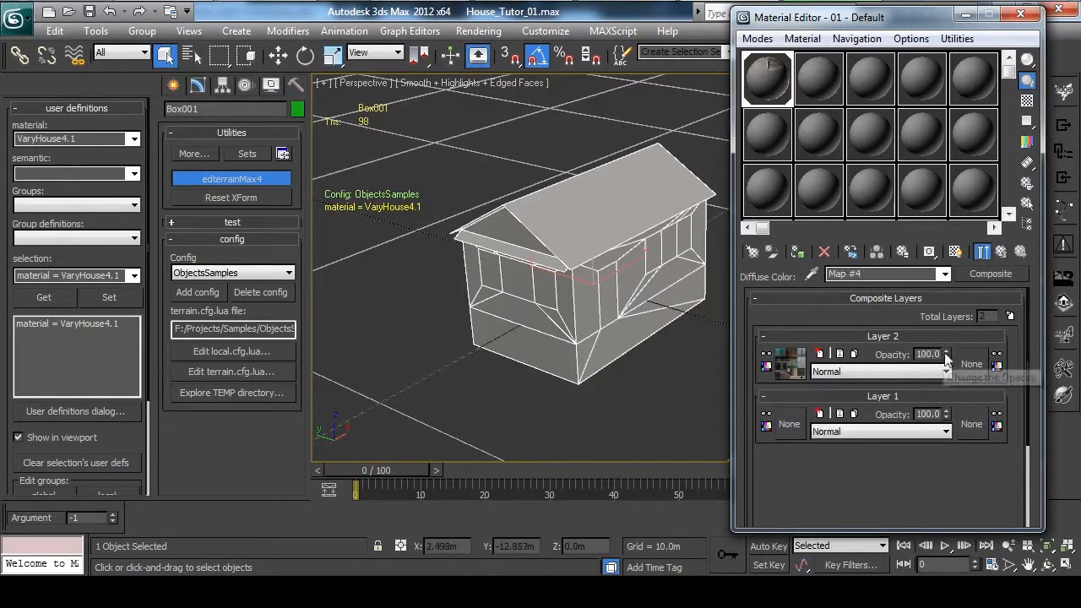
pyautogui.click(999, 253)
pyautogui.click(998, 253)
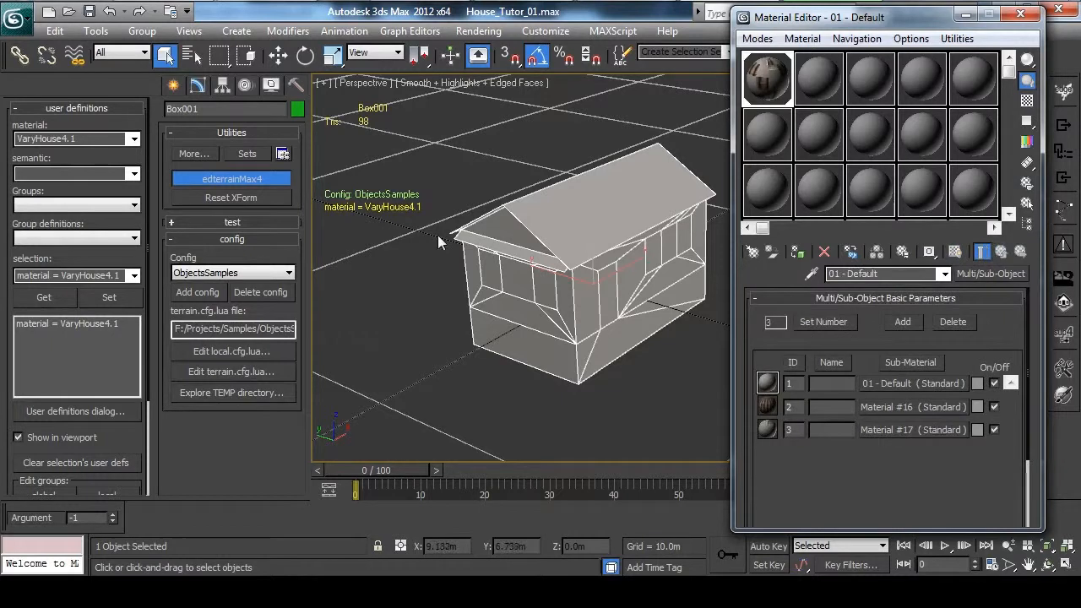
# - Leave polygon sub-object editing on the house and add a UVW Map modifier to the whole object
pyautogui.click(197, 86)
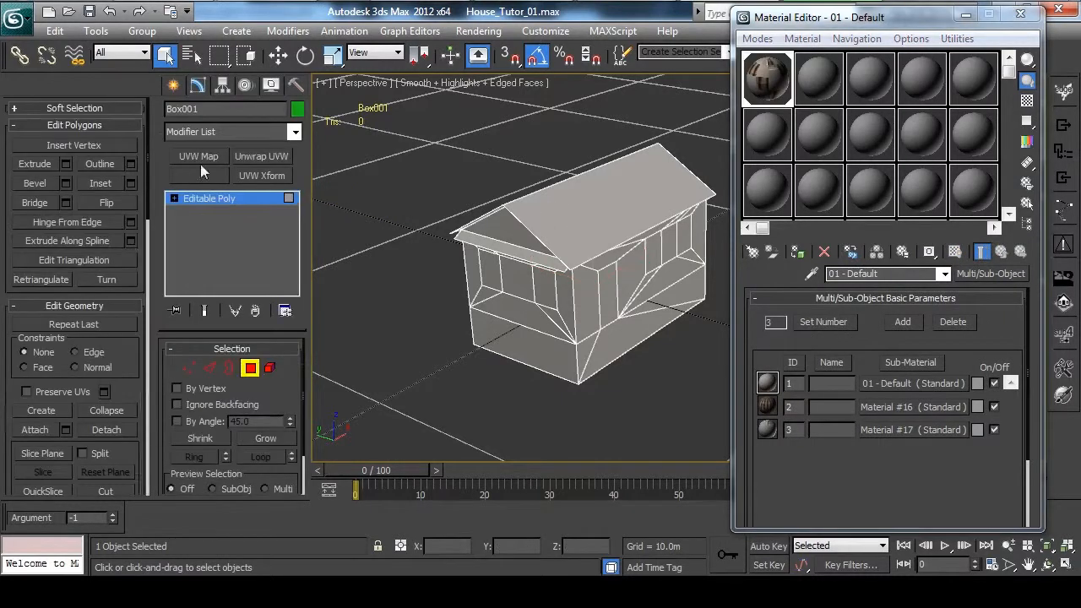
pyautogui.click(252, 369)
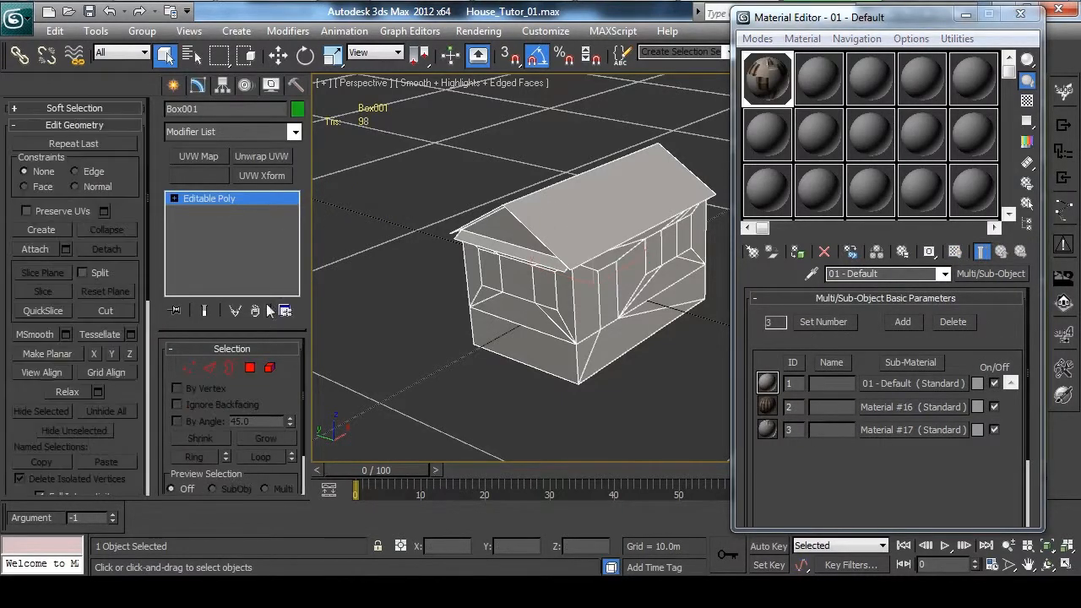
pyautogui.click(198, 156)
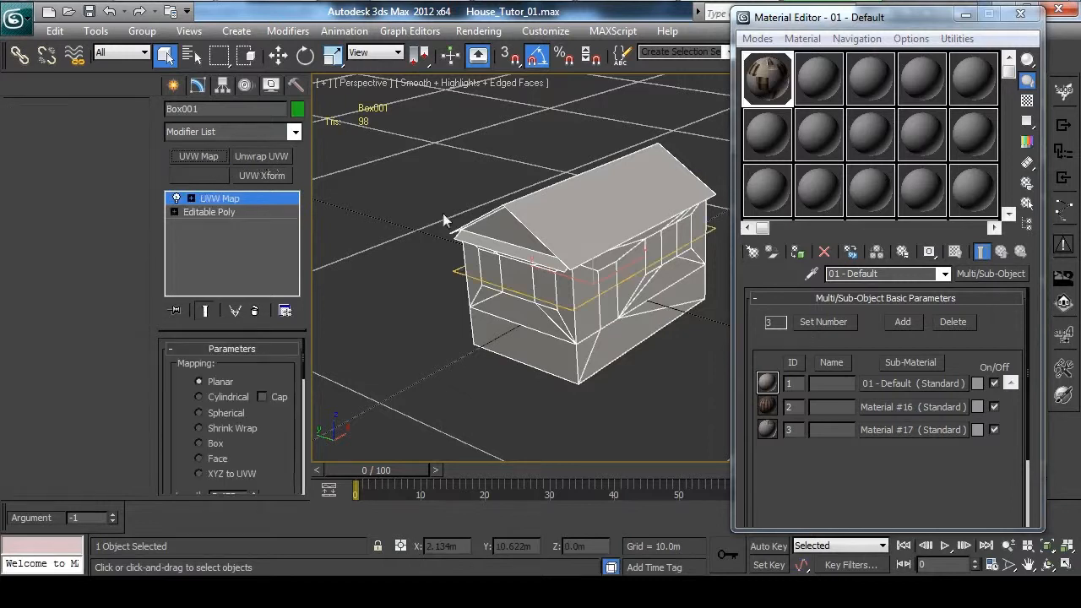
# - Set the UVW Map modifier to Box mapping with a length, width and height of 2 m
pyautogui.moveTo(266, 445); pyautogui.dragTo(269, 366)
pyautogui.click(220, 365)
pyautogui.write('2')
pyautogui.press('Tab')
pyautogui.write('2')
pyautogui.press('Tab')
pyautogui.write('2')
pyautogui.press('Tab')
pyautogui.moveTo(286, 420); pyautogui.dragTo(293, 311)
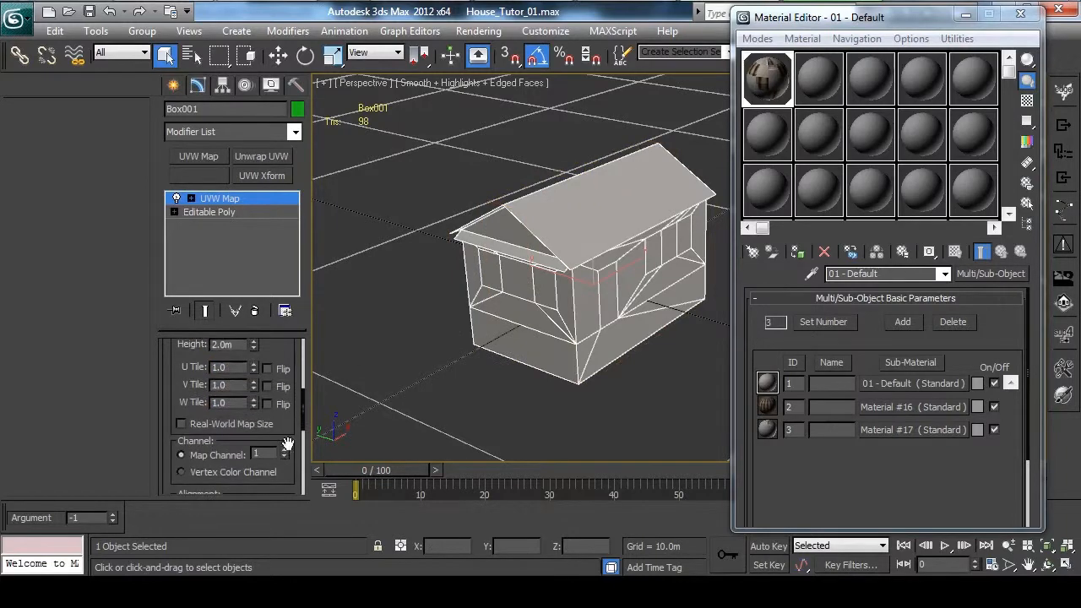
# - Assign the UVW mapping to map channel 2 and close the Material Editor
pyautogui.click(284, 450)
pyautogui.scroll(5, 591, 310)
pyautogui.scroll(-2, 588, 314)
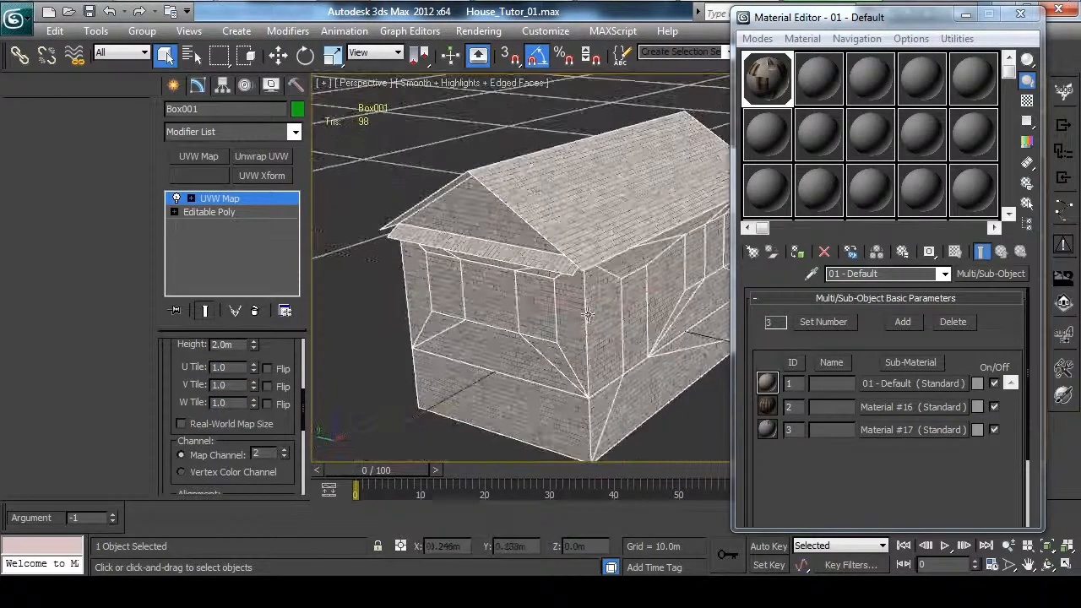
pyautogui.keyDown('alt'); pyautogui.moveTo(587, 314); pyautogui.dragTo(593, 296, button='middle'); pyautogui.keyUp('alt')
pyautogui.click(1021, 13)
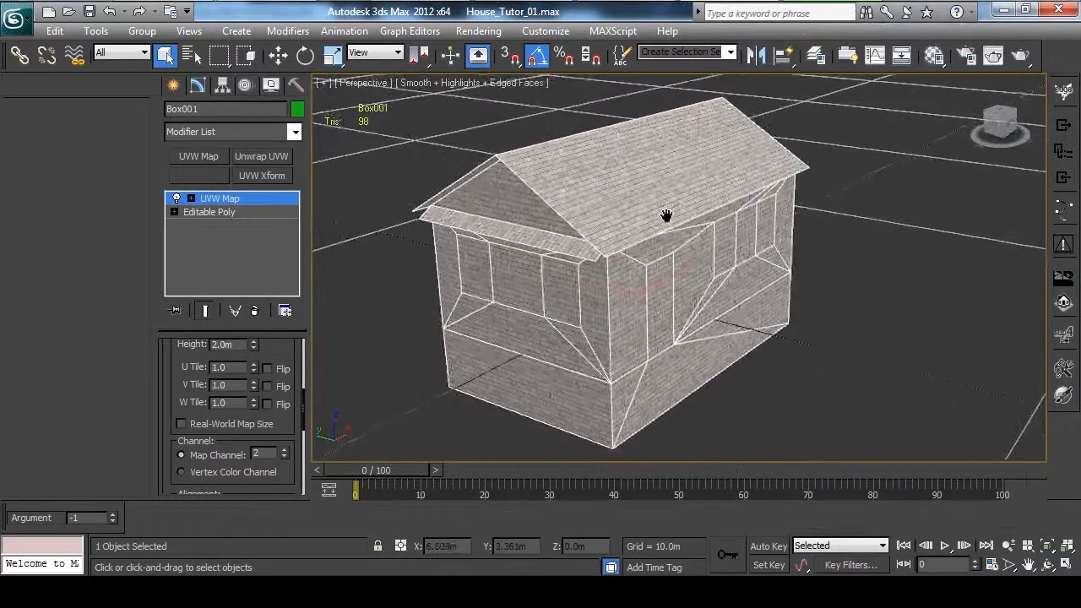
pyautogui.scroll(4, 654, 221)
pyautogui.scroll(-4, 642, 229)
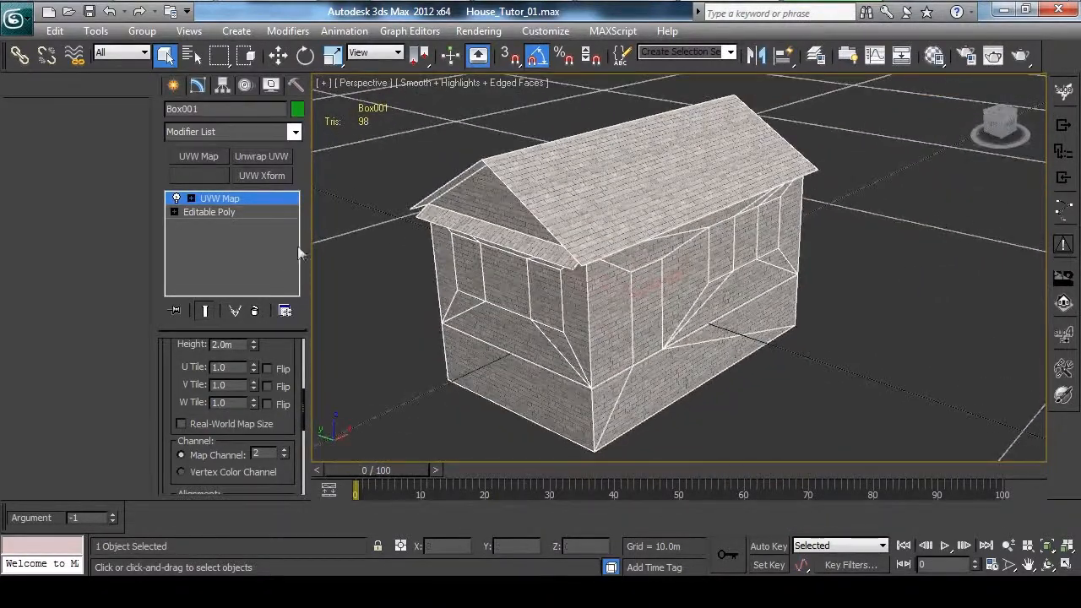
# - Collapse the house's whole modifier stack to Editable Poly and enter polygon sub-object editing
pyautogui.rightClick(222, 250)
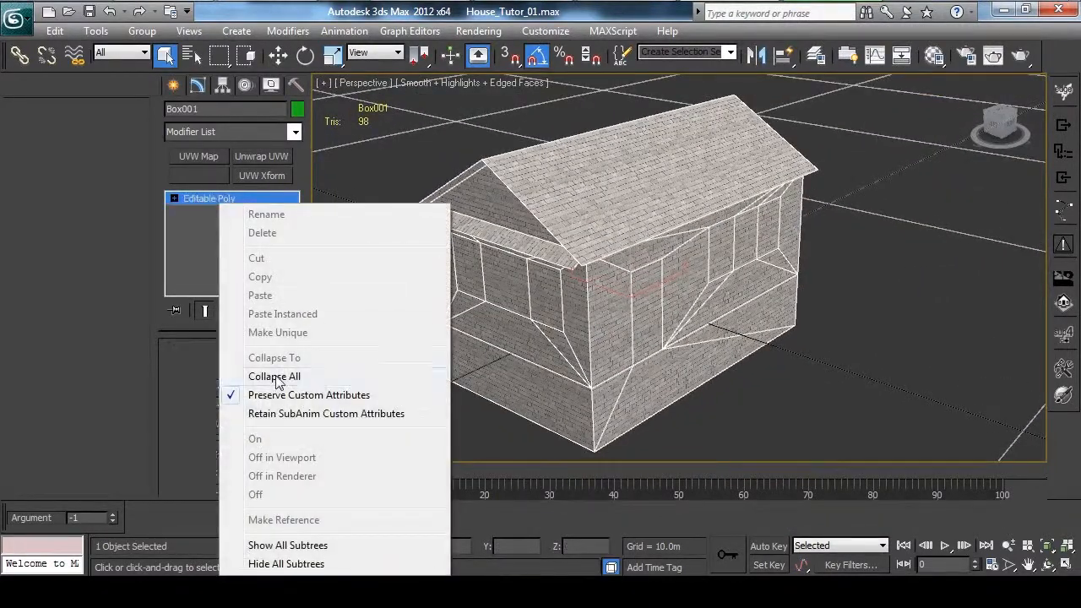
pyautogui.click(232, 376)
pyautogui.press('4')
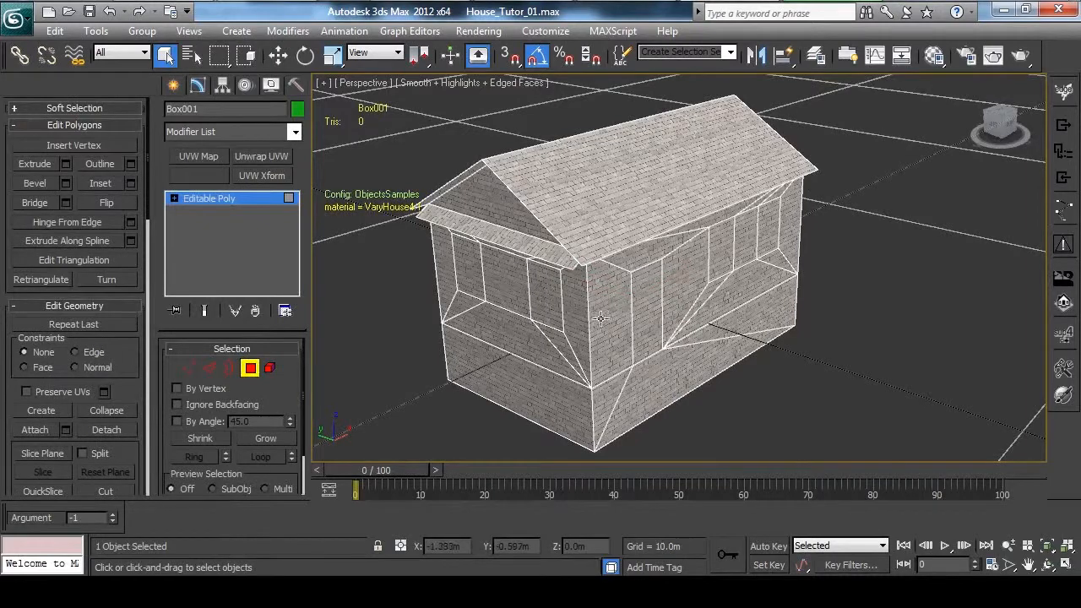
# - Select all roof polygons, including both slopes and the eave strips on the gable ends, and assign them material ID 2
pyautogui.click(642, 304)
pyautogui.keyDown('alt'); pyautogui.moveTo(625, 266); pyautogui.dragTo(594, 271, button='middle'); pyautogui.keyUp('alt')
pyautogui.click(525, 200)
pyautogui.keyDown('alt'); pyautogui.moveTo(506, 200); pyautogui.dragTo(534, 235, button='middle'); pyautogui.keyUp('alt')
pyautogui.keyDown('ctrl'); pyautogui.click(513, 206); pyautogui.keyUp('ctrl')
pyautogui.keyDown('alt'); pyautogui.moveTo(610, 295); pyautogui.dragTo(410, 261, button='middle'); pyautogui.keyUp('alt')
pyautogui.keyDown('ctrl'); pyautogui.click(524, 231); pyautogui.keyUp('ctrl')
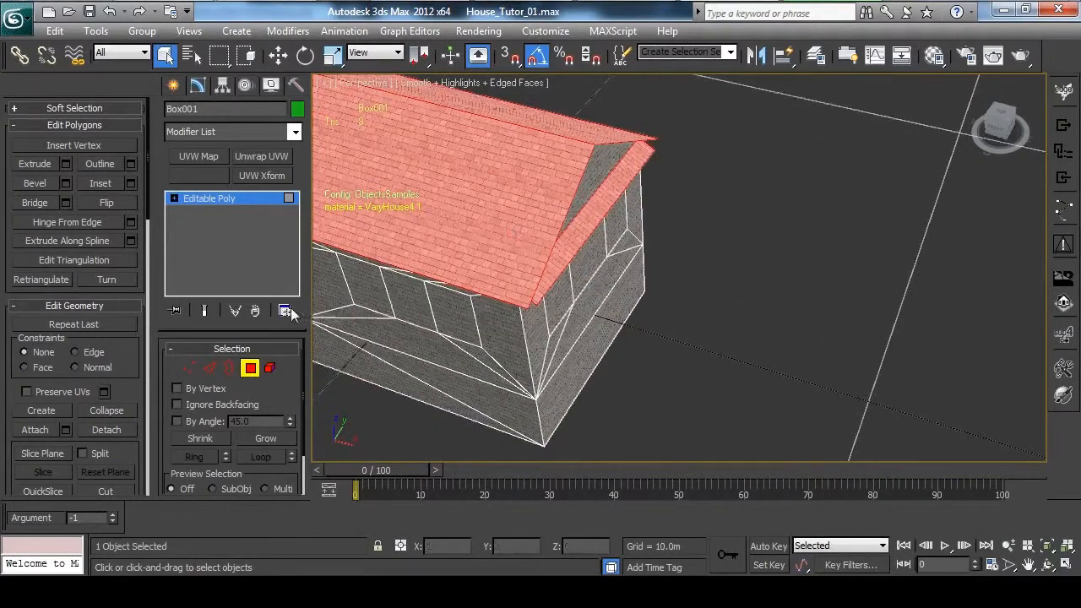
pyautogui.scroll(-8, 129, 390)
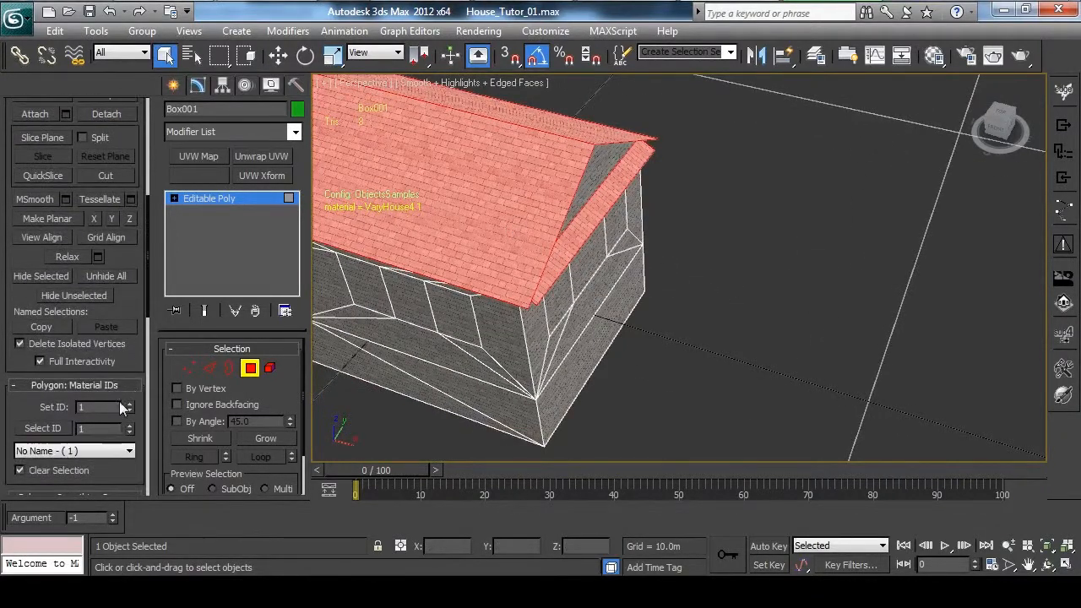
pyautogui.click(130, 404)
pyautogui.keyDown('alt'); pyautogui.moveTo(801, 348); pyautogui.dragTo(608, 312, button='middle'); pyautogui.keyUp('alt')
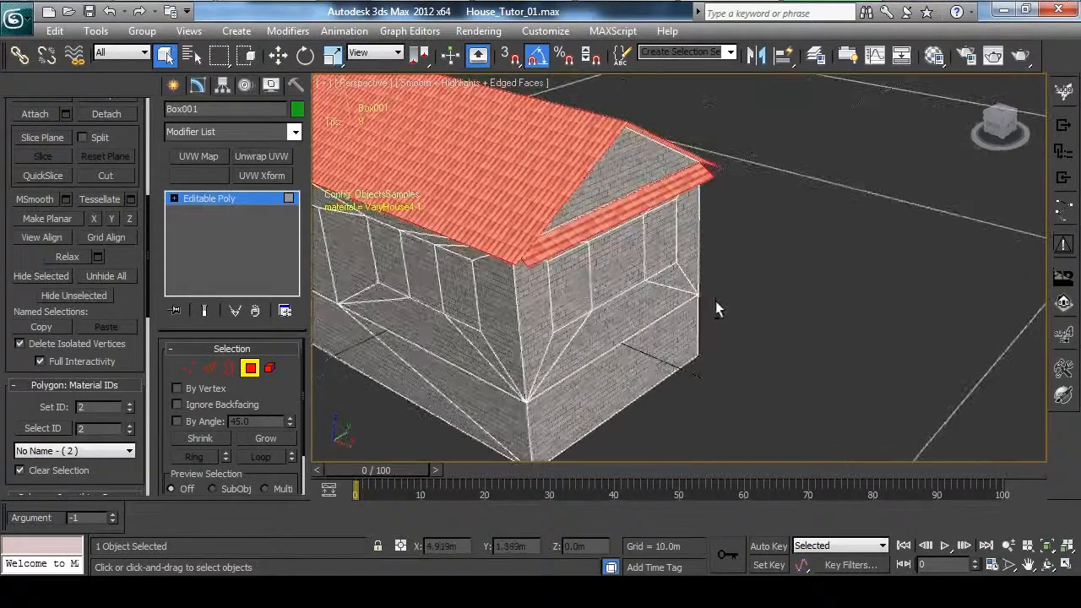
# - Select the window polygons on all walls plus the door polygon, assign them material ID 3, and clear the selection
pyautogui.click(581, 287)
pyautogui.keyDown('ctrl'); pyautogui.click(661, 241); pyautogui.keyUp('ctrl')
pyautogui.keyDown('alt'); pyautogui.moveTo(661, 241); pyautogui.dragTo(700, 292, button='middle'); pyautogui.keyUp('alt')
pyautogui.keyDown('ctrl'); pyautogui.click(587, 255); pyautogui.keyUp('ctrl')
pyautogui.keyDown('ctrl'); pyautogui.click(646, 232); pyautogui.keyUp('ctrl')
pyautogui.keyDown('alt'); pyautogui.moveTo(646, 232); pyautogui.dragTo(556, 238, button='middle'); pyautogui.keyUp('alt')
pyautogui.keyDown('ctrl'); pyautogui.click(550, 269); pyautogui.keyUp('ctrl')
pyautogui.keyDown('ctrl'); pyautogui.click(640, 231); pyautogui.keyUp('ctrl')
pyautogui.keyDown('alt'); pyautogui.moveTo(756, 269); pyautogui.dragTo(608, 248, button='middle'); pyautogui.keyUp('alt')
pyautogui.keyDown('ctrl'); pyautogui.click(565, 244); pyautogui.keyUp('ctrl')
pyautogui.moveTo(624, 190); pyautogui.dragTo(599, 278, button='middle')
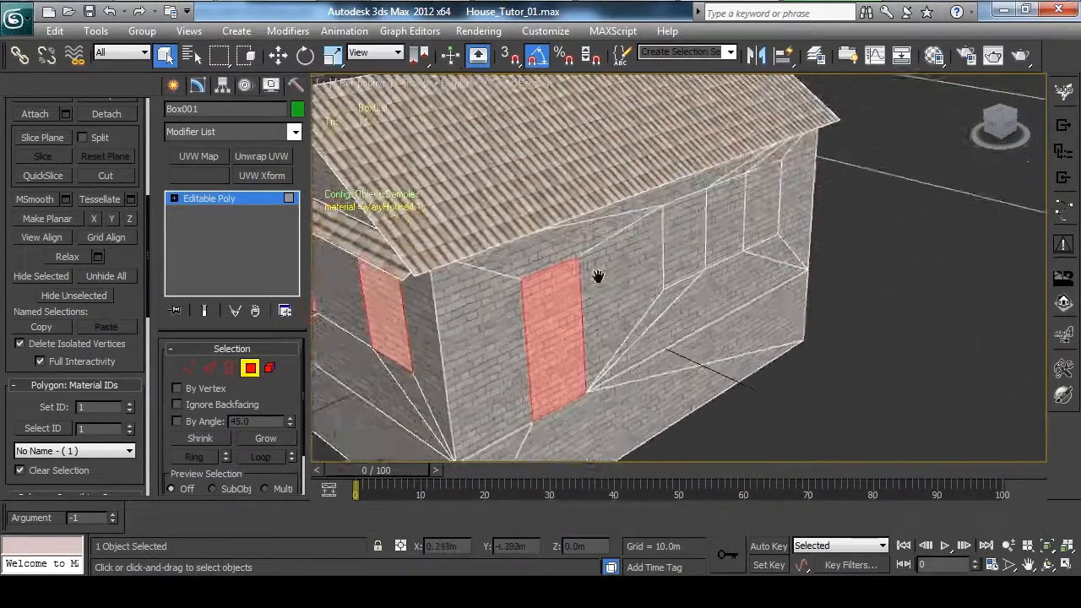
pyautogui.scroll(-4, 599, 278)
pyautogui.keyDown('ctrl'); pyautogui.click(688, 251); pyautogui.keyUp('ctrl')
pyautogui.keyDown('ctrl'); pyautogui.click(727, 233); pyautogui.keyUp('ctrl')
pyautogui.keyDown('alt'); pyautogui.moveTo(722, 294); pyautogui.dragTo(714, 292, button='middle'); pyautogui.keyUp('alt')
pyautogui.moveTo(141, 404); pyautogui.dragTo(144, 378)
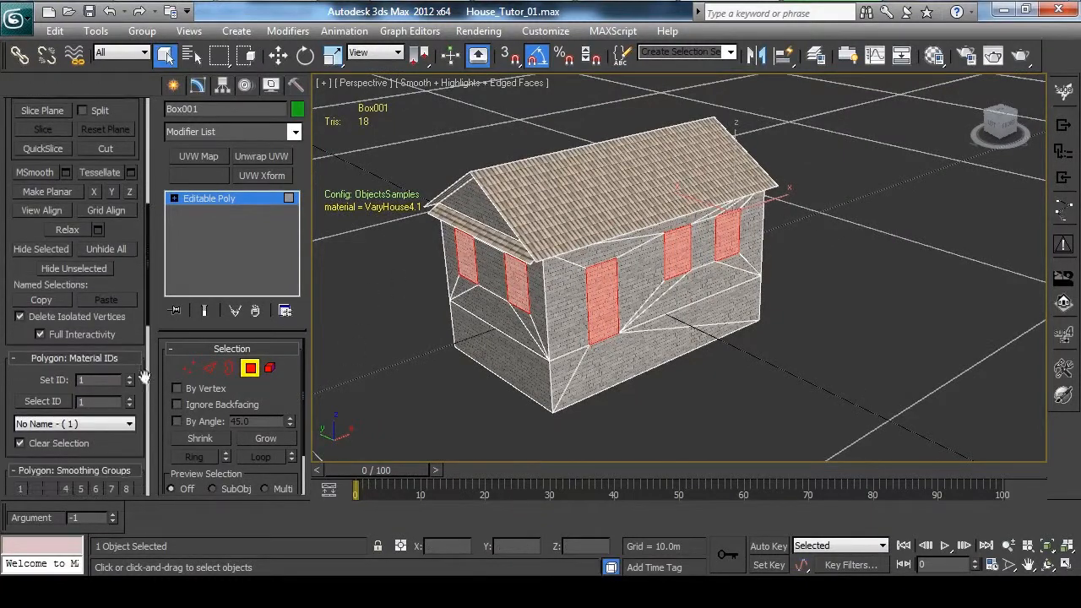
pyautogui.click(529, 403)
pyautogui.keyDown('alt'); pyautogui.moveTo(529, 402); pyautogui.dragTo(710, 304, button='middle'); pyautogui.keyUp('alt')
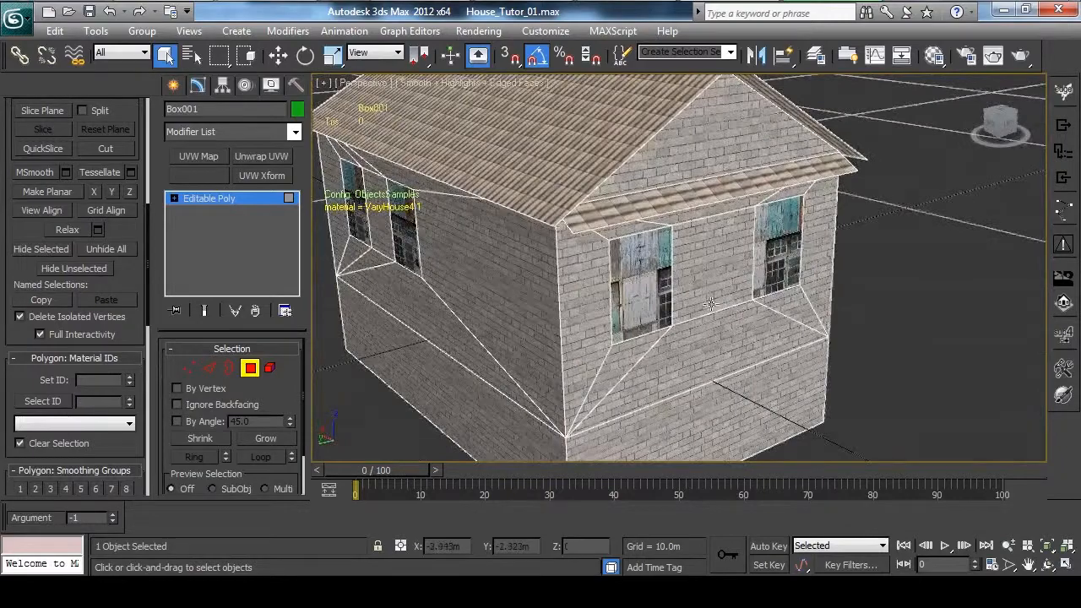
# - Examine the roof, wall and window textures from all around the house and leave polygon editing
pyautogui.keyDown('alt'); pyautogui.moveTo(779, 227); pyautogui.dragTo(671, 279, button='middle'); pyautogui.keyUp('alt')
pyautogui.scroll(-4, 697, 263)
pyautogui.scroll(4, 647, 279)
pyautogui.click(483, 326)
pyautogui.keyDown('alt'); pyautogui.moveTo(483, 326); pyautogui.dragTo(577, 287, button='middle'); pyautogui.keyUp('alt')
pyautogui.click(250, 367)
pyautogui.keyDown('alt'); pyautogui.moveTo(524, 338); pyautogui.dragTo(415, 317, button='middle'); pyautogui.keyUp('alt')
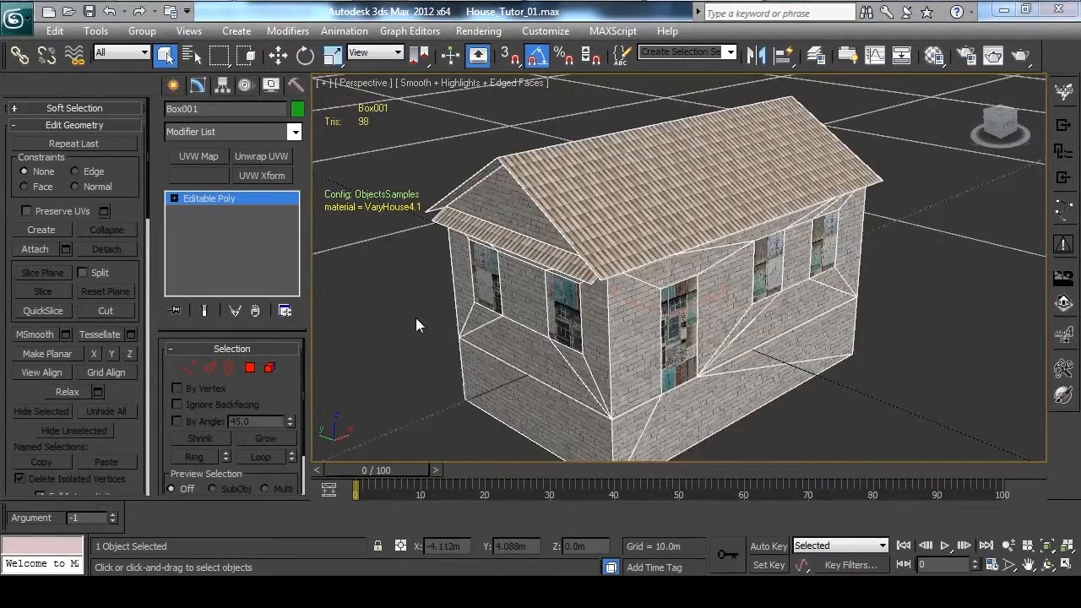
pyautogui.keyDown('alt'); pyautogui.moveTo(643, 234); pyautogui.dragTo(602, 312, button='middle'); pyautogui.keyUp('alt')
pyautogui.keyDown('alt'); pyautogui.moveTo(663, 283); pyautogui.dragTo(670, 273, button='middle'); pyautogui.keyUp('alt')
# - Select the gable-wall window polygon nearest the door side and apply an Unwrap UVW modifier on map channel 2
pyautogui.press('4')
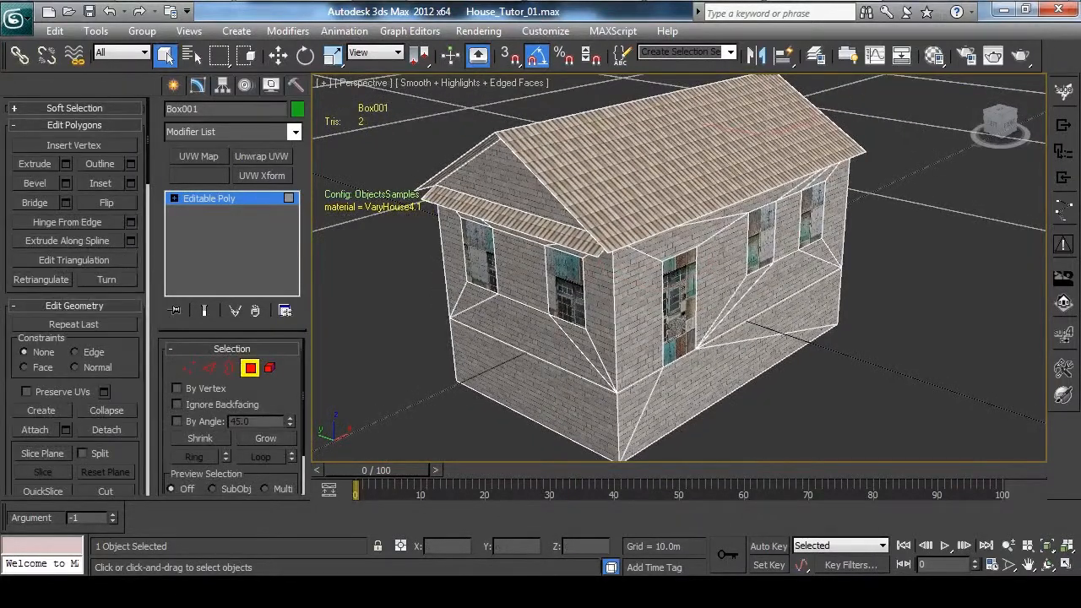
pyautogui.click(574, 291)
pyautogui.keyDown('alt'); pyautogui.moveTo(574, 291); pyautogui.dragTo(532, 291, button='middle'); pyautogui.keyUp('alt')
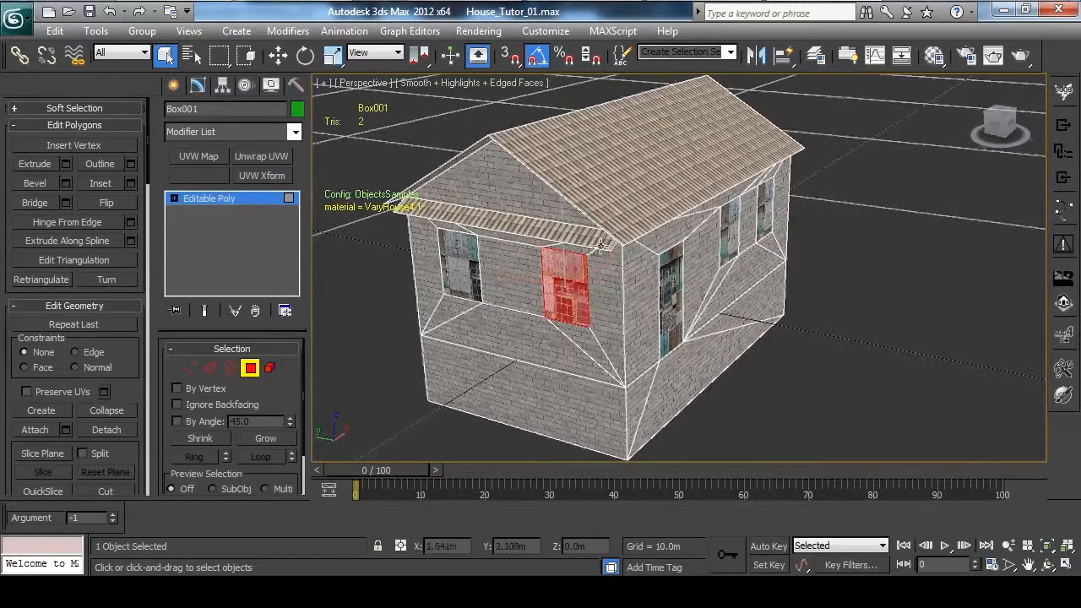
pyautogui.click(237, 156)
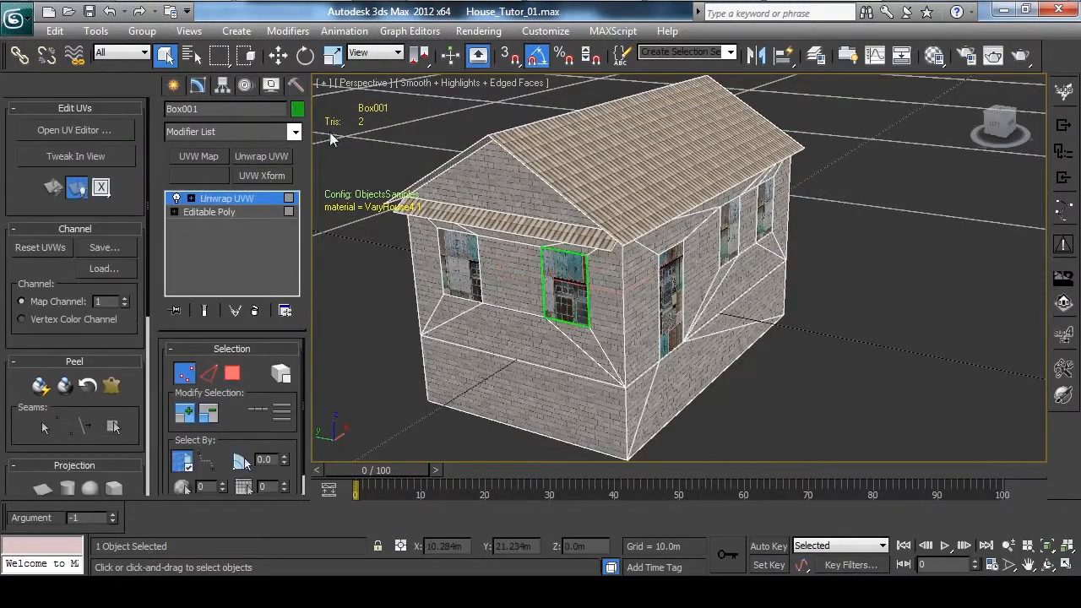
pyautogui.moveTo(263, 360); pyautogui.dragTo(266, 238)
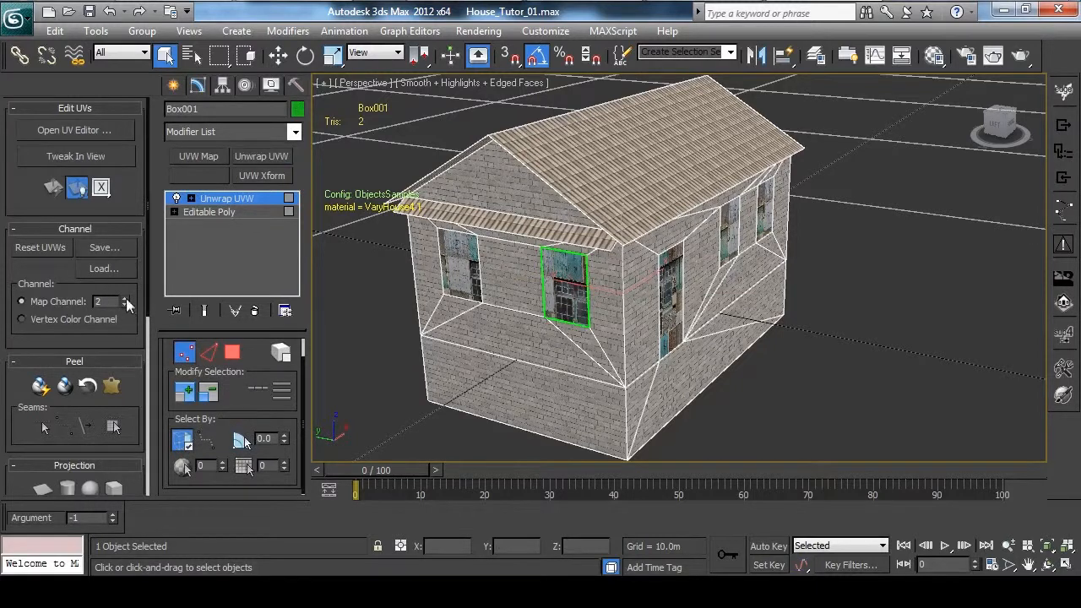
pyautogui.click(463, 281)
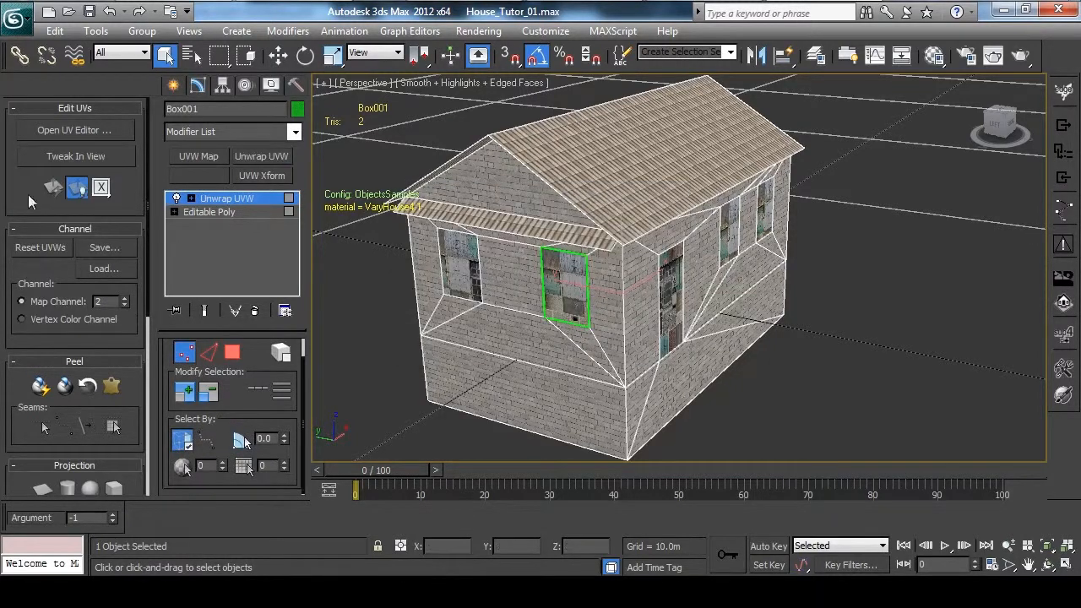
# - Open the UV editor for the selected window and load the fabric.afg_windor_01 bitmap as its background texture
pyautogui.click(74, 130)
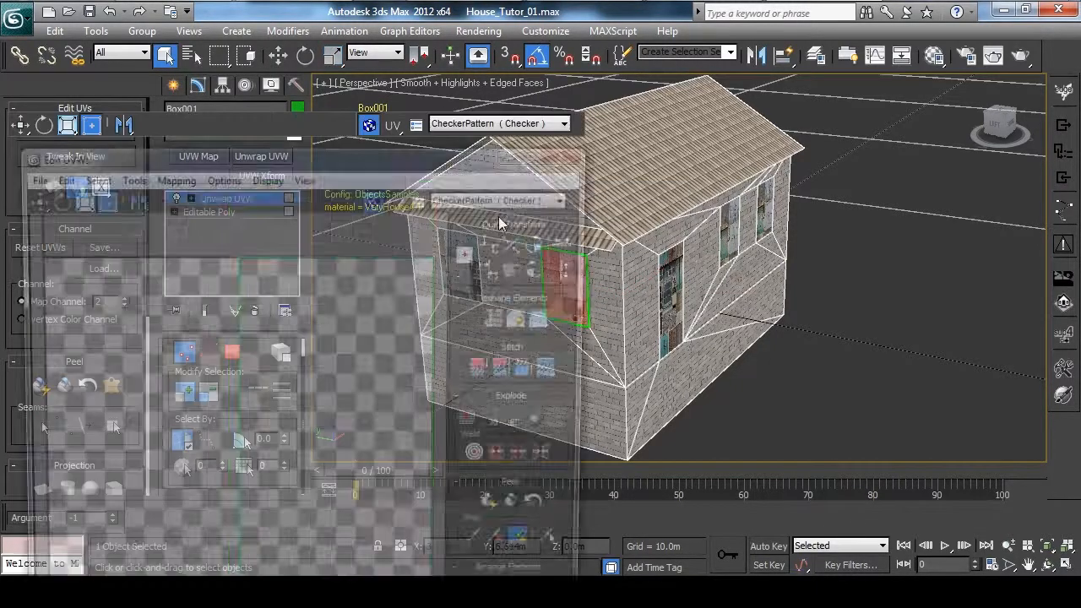
pyautogui.click(562, 124)
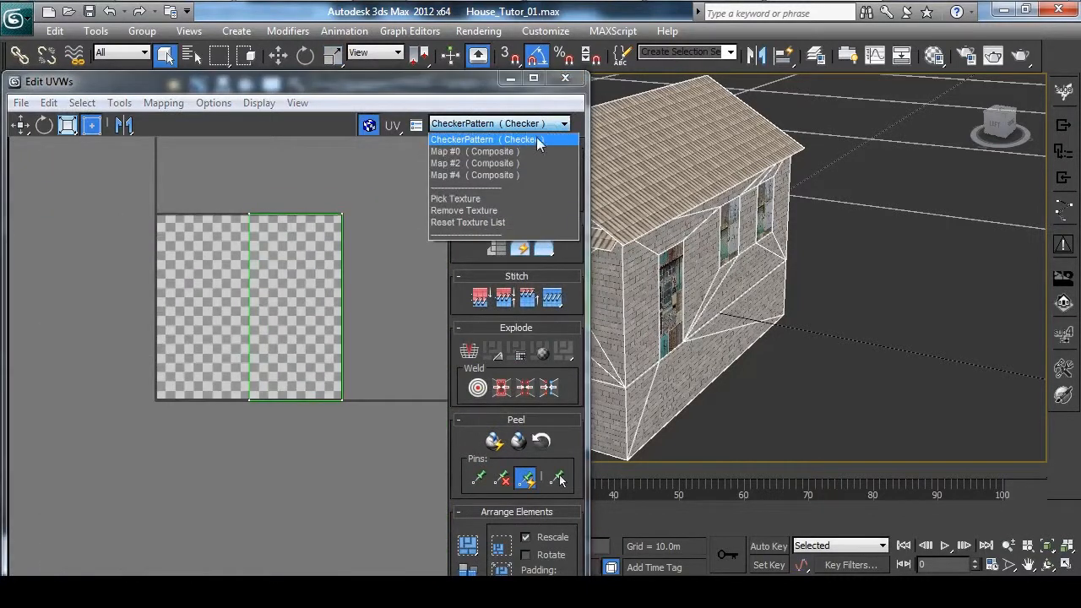
pyautogui.click(528, 152)
pyautogui.click(563, 124)
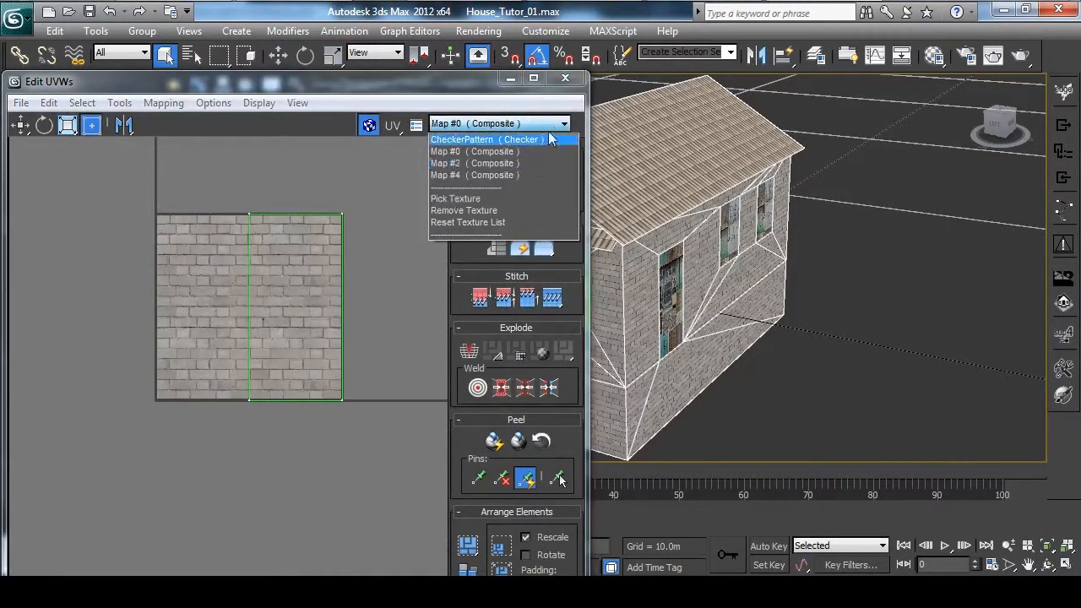
pyautogui.click(532, 172)
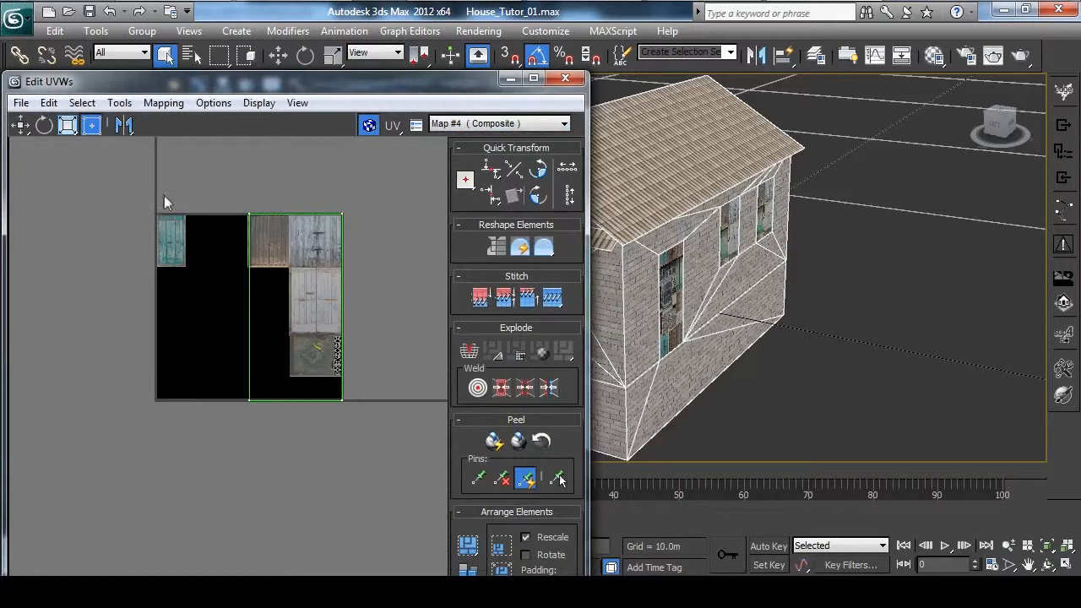
pyautogui.click(564, 125)
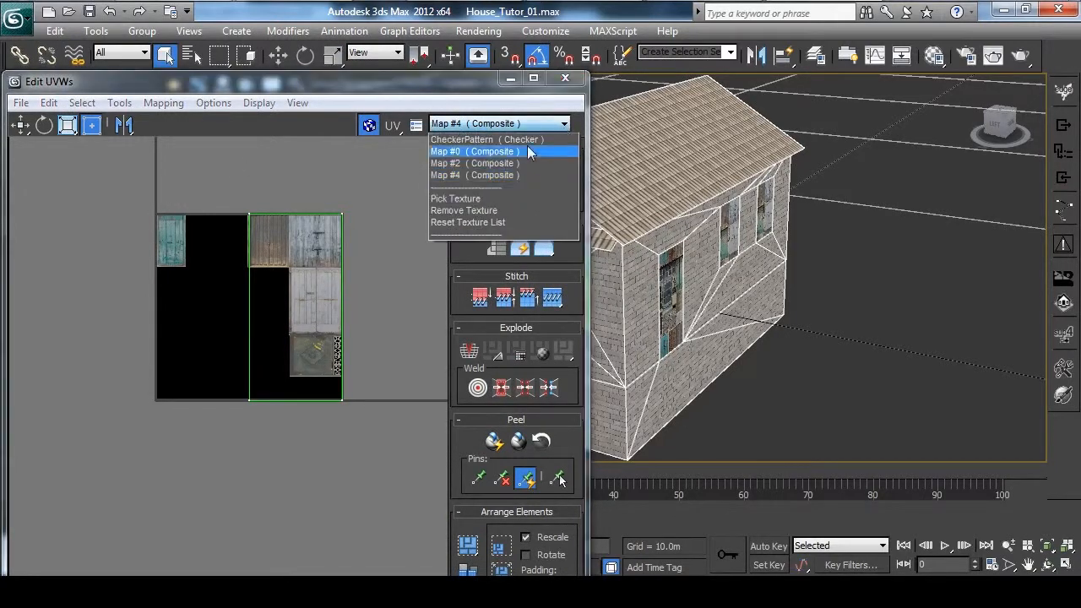
pyautogui.click(475, 198)
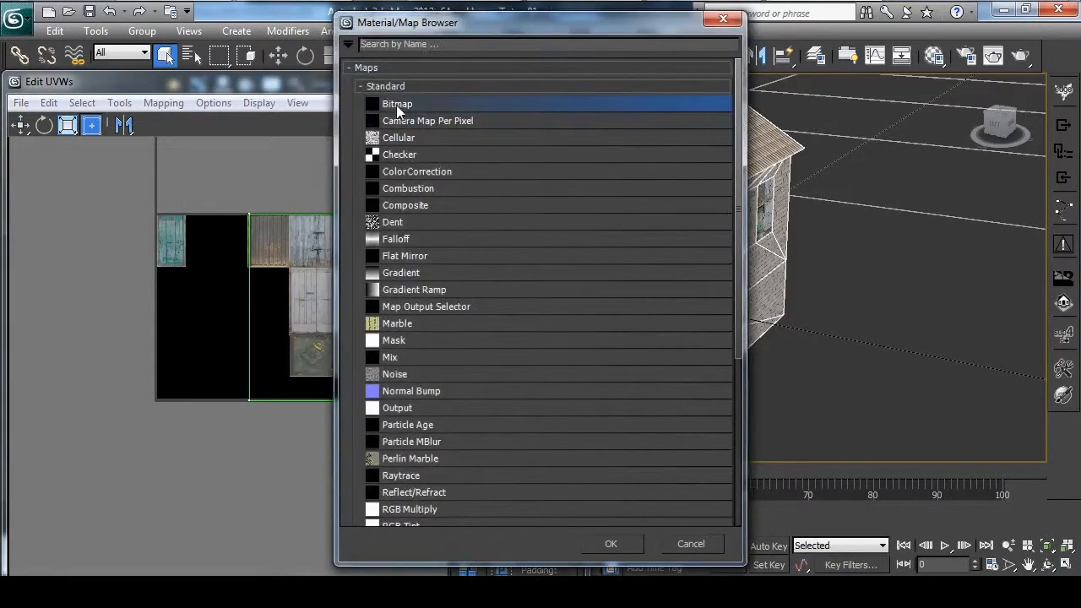
pyautogui.doubleClick(396, 104)
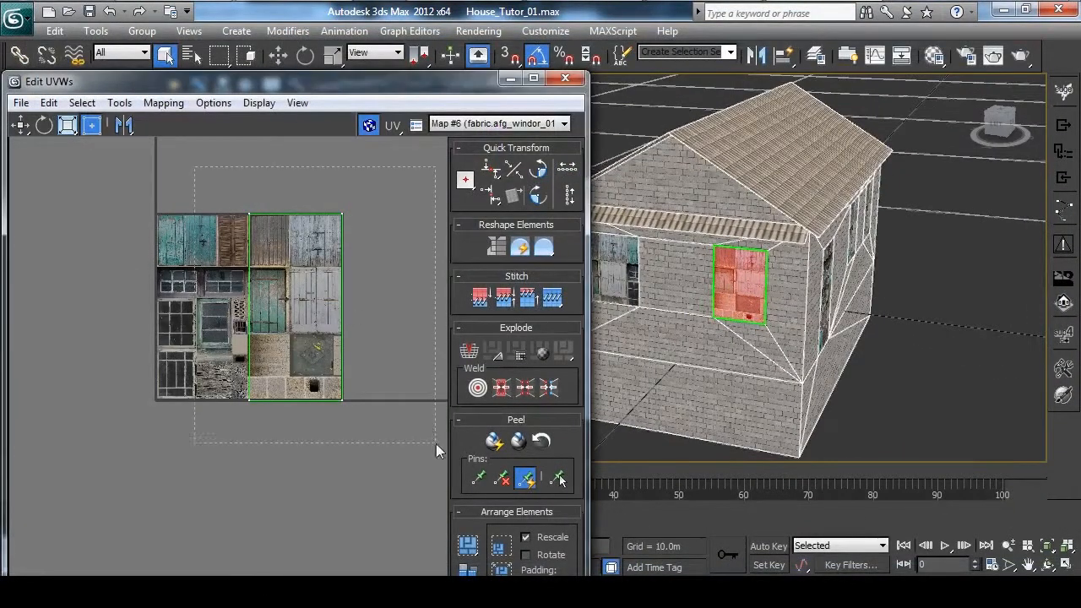
# - Select all of the window's UV vertices and move them so their upper-left corner meets the upper dark multi-pane window in the texture
pyautogui.moveTo(436, 443); pyautogui.dragTo(437, 443)
pyautogui.moveTo(318, 273); pyautogui.dragTo(374, 251, button='middle')
pyautogui.scroll(2, 372, 253)
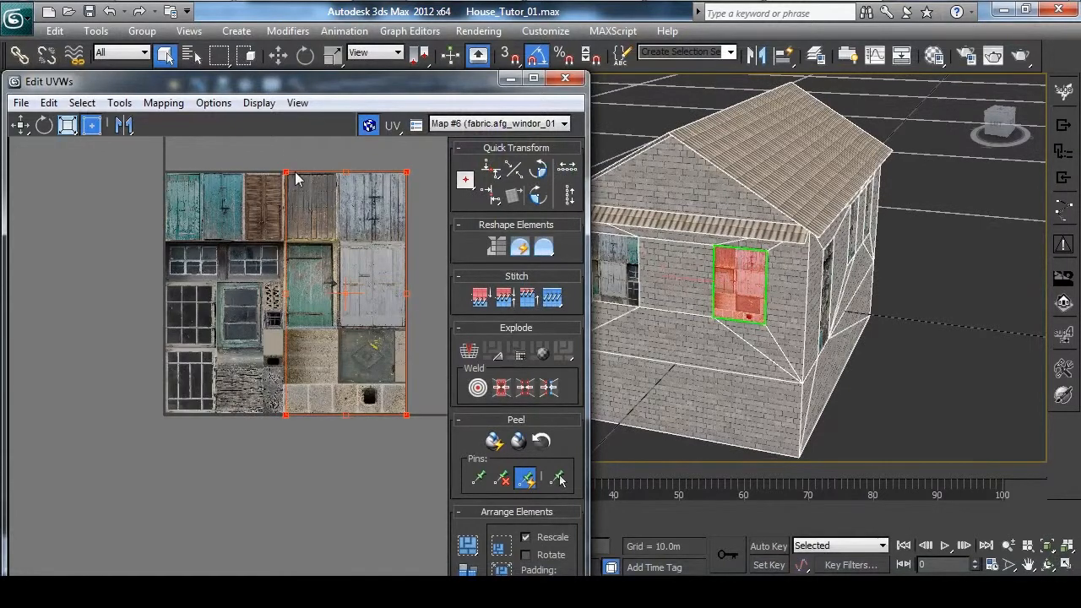
pyautogui.click(20, 125)
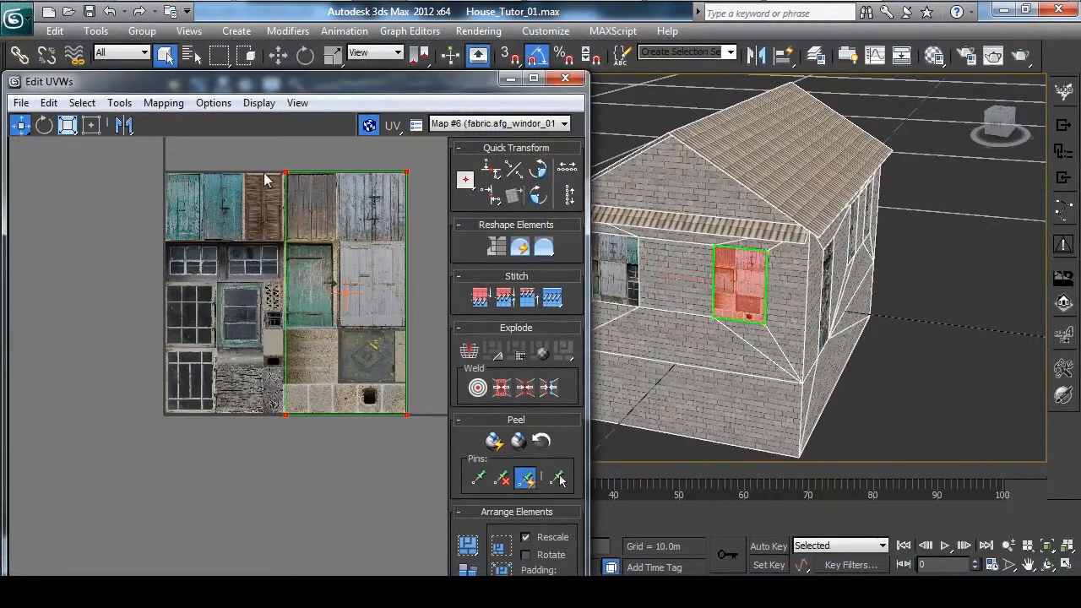
pyautogui.moveTo(285, 171); pyautogui.dragTo(138, 275)
pyautogui.scroll(4, 162, 278)
pyautogui.scroll(-4, 140, 257)
pyautogui.scroll(-4, 141, 211)
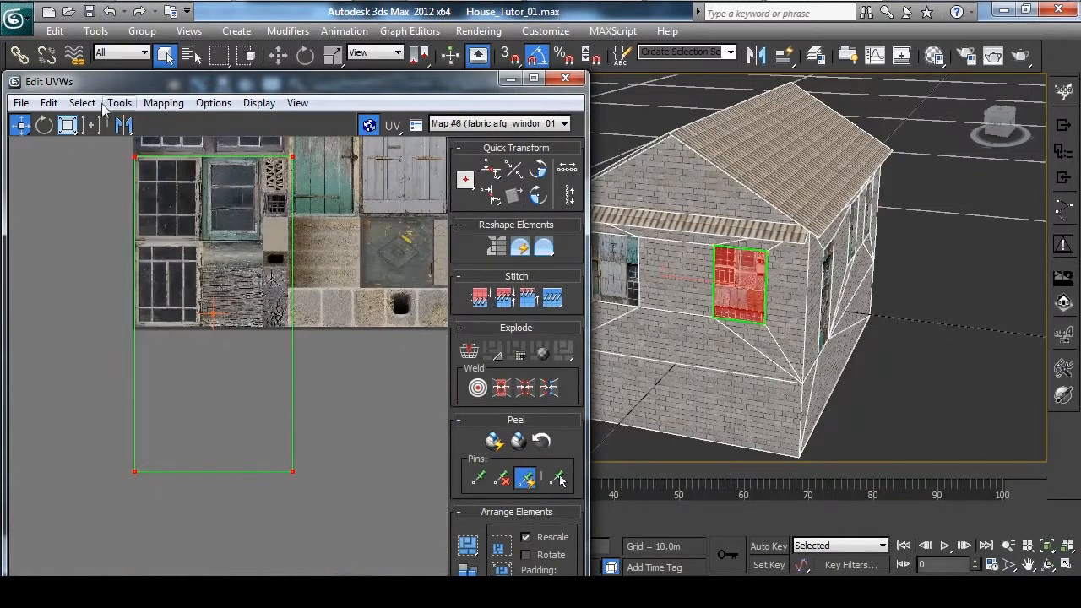
# - Scale the UV rectangle down with the Freeform tool to fit the dark multi-pane window, aligning its lower-right corner to the frame edge
pyautogui.click(91, 125)
pyautogui.moveTo(303, 471); pyautogui.dragTo(200, 234)
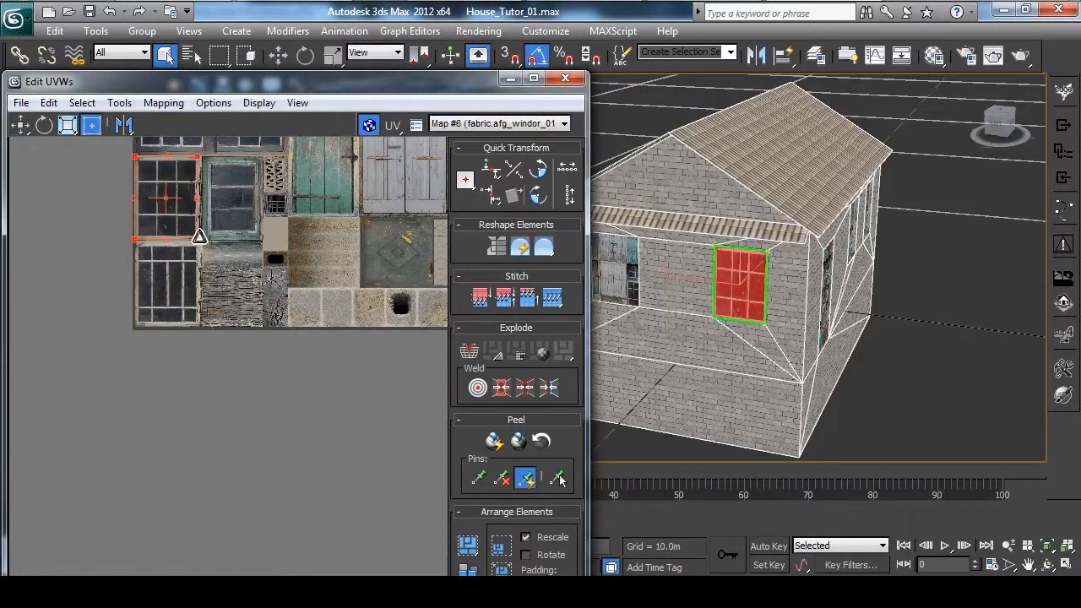
pyautogui.scroll(3, 275, 306)
pyautogui.scroll(5, 276, 303)
pyautogui.moveTo(242, 325); pyautogui.dragTo(302, 384, button='middle')
pyautogui.moveTo(292, 365); pyautogui.dragTo(289, 374)
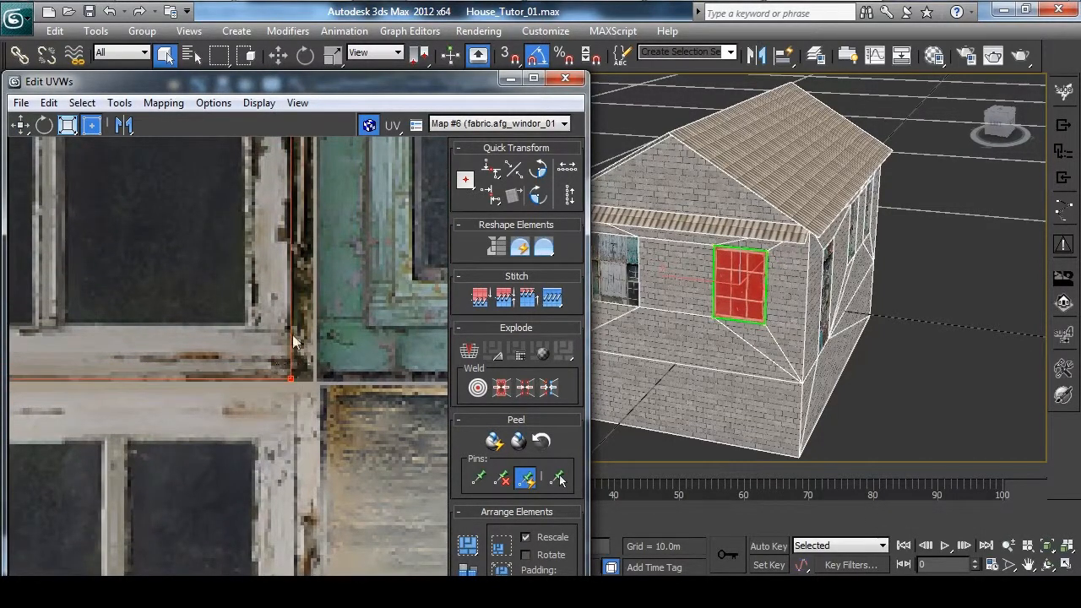
pyautogui.scroll(5, 971, 363)
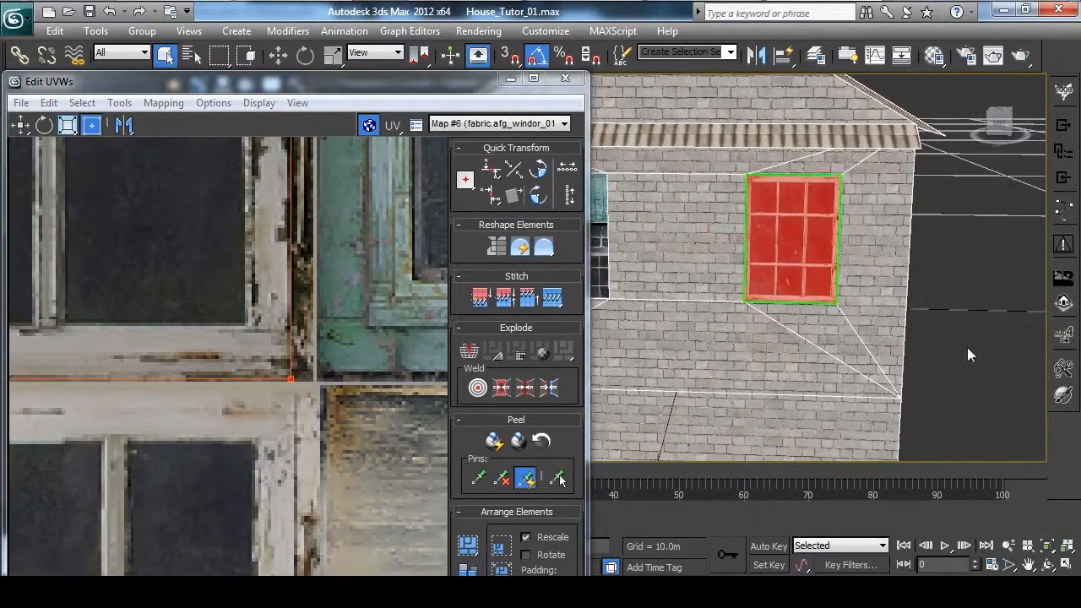
pyautogui.scroll(-8, 283, 338)
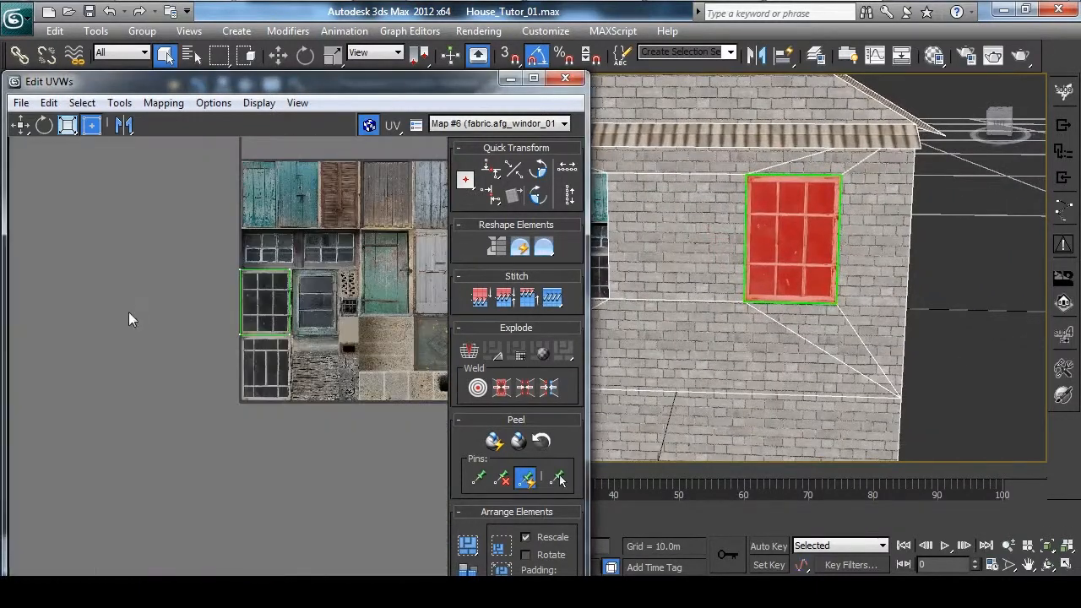
# - Close the UV editor and collapse the Unwrap UVW modifier into the house
pyautogui.click(565, 78)
pyautogui.rightClick(217, 201)
pyautogui.click(272, 376)
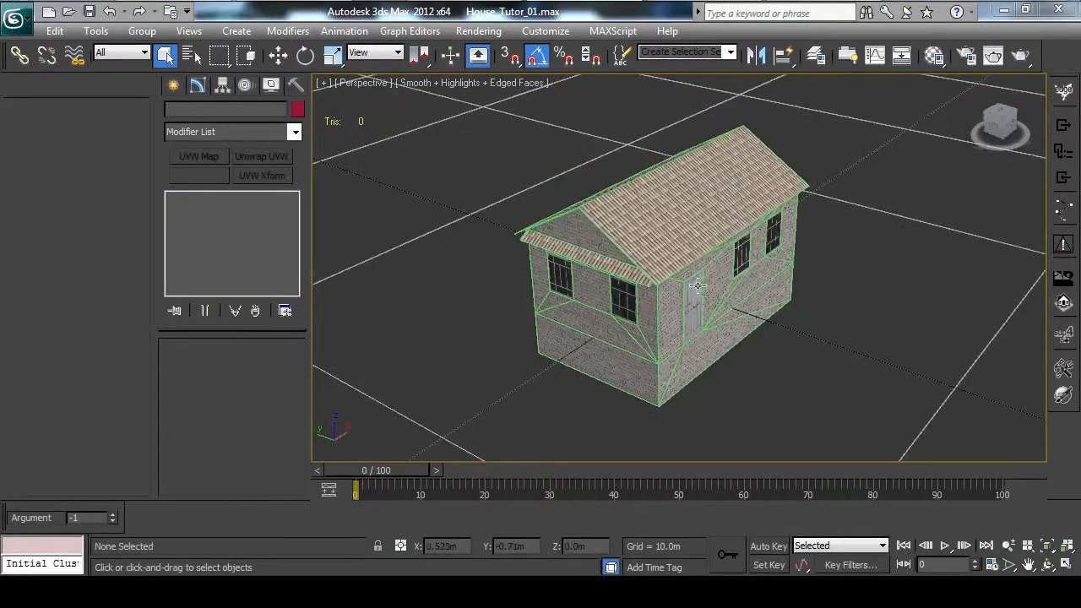
# - Examine the textured house with its fitted windows and door from several angles, leaving nothing selected
pyautogui.scroll(3, 698, 286)
pyautogui.keyDown('alt'); pyautogui.moveTo(639, 270); pyautogui.dragTo(661, 256, button='middle'); pyautogui.keyUp('alt')
pyautogui.click(743, 255)
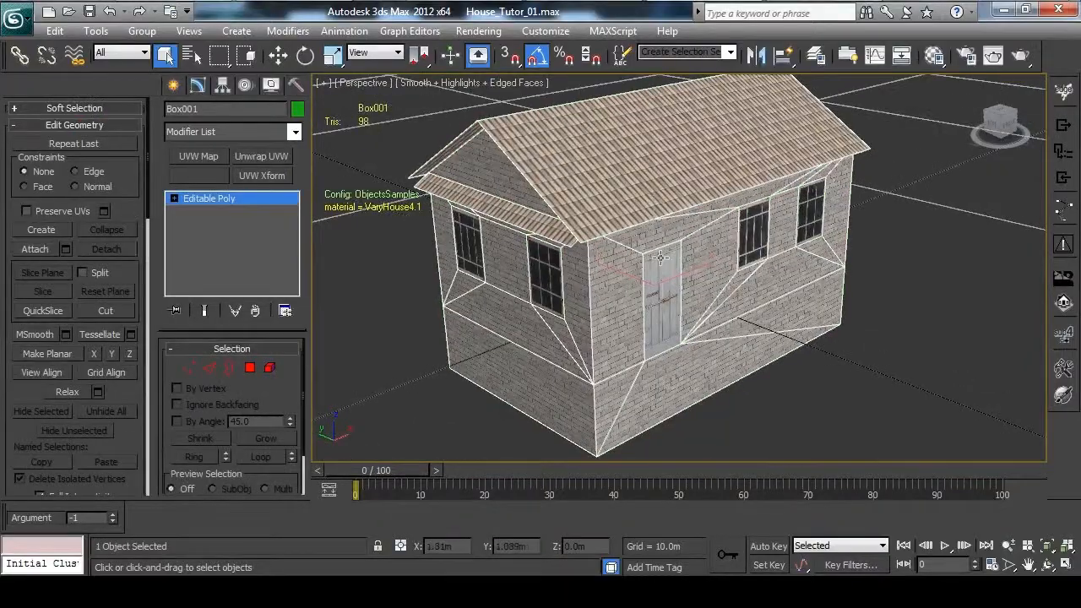
pyautogui.click(879, 409)
pyautogui.keyDown('alt'); pyautogui.moveTo(760, 295); pyautogui.dragTo(783, 285, button='middle'); pyautogui.keyUp('alt')
pyautogui.scroll(-3, 789, 285)
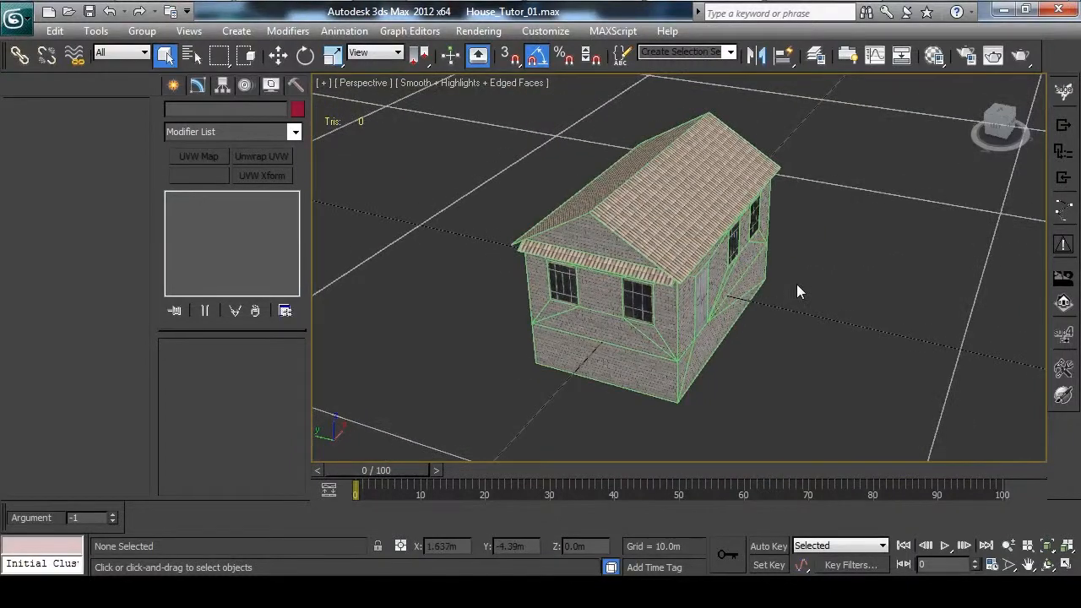
# - Select the house model and launch it in the external engine preview
pyautogui.click(628, 231)
pyautogui.keyDown('alt'); pyautogui.moveTo(811, 304); pyautogui.dragTo(868, 316, button='middle'); pyautogui.keyUp('alt')
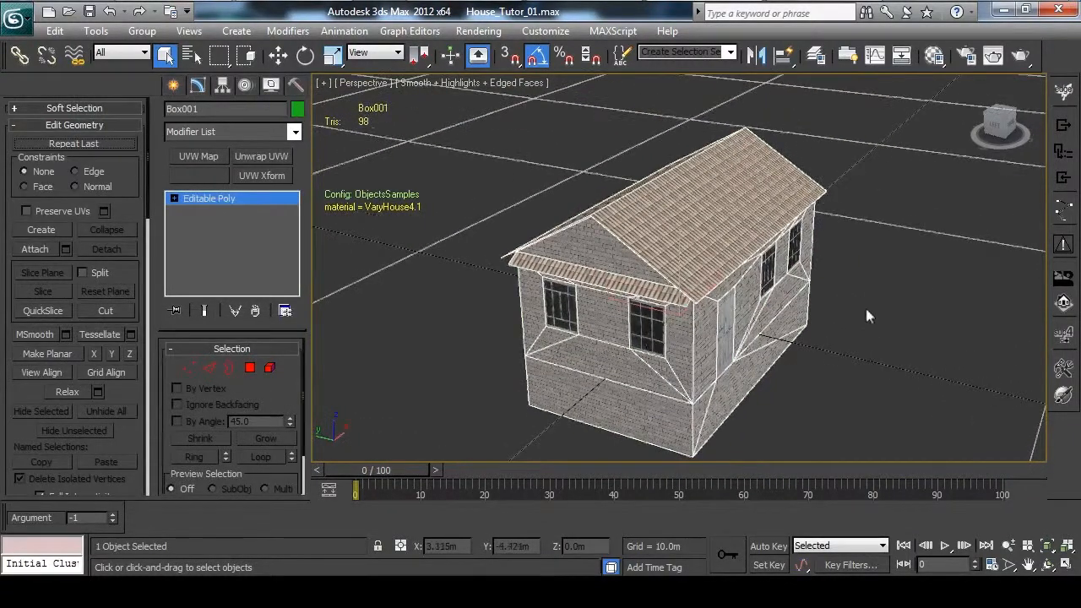
pyautogui.click(1064, 336)
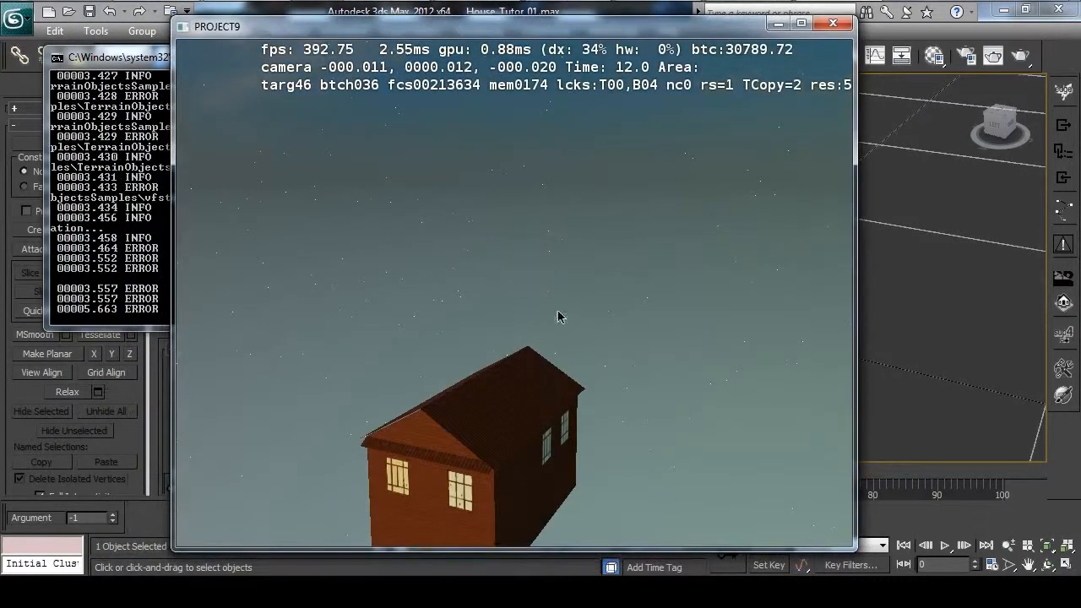
# - Shift the preview's time of day to daylight, examine the house's roof, walls and windows from several angles, and close the preview
pyautogui.press('-')
pyautogui.moveTo(557, 313); pyautogui.dragTo(568, 237)
pyautogui.press('w')
pyautogui.press('s')
pyautogui.press('w')
pyautogui.press('s')
pyautogui.press('w')
pyautogui.press('s')
pyautogui.press('w')
pyautogui.press('w')
pyautogui.moveTo(442, 240); pyautogui.dragTo(692, 321)
pyautogui.press('s')
pyautogui.press('w')
pyautogui.press('s')
pyautogui.press('w')
pyautogui.press('s')
pyautogui.press('w')
pyautogui.press('s')
pyautogui.press('w')
pyautogui.press('s')
pyautogui.press('w')
pyautogui.press('s')
pyautogui.press('w')
pyautogui.press('s')
pyautogui.moveTo(591, 292); pyautogui.dragTo(625, 279)
pyautogui.press('w')
pyautogui.press('s')
pyautogui.press('w')
pyautogui.press('s')
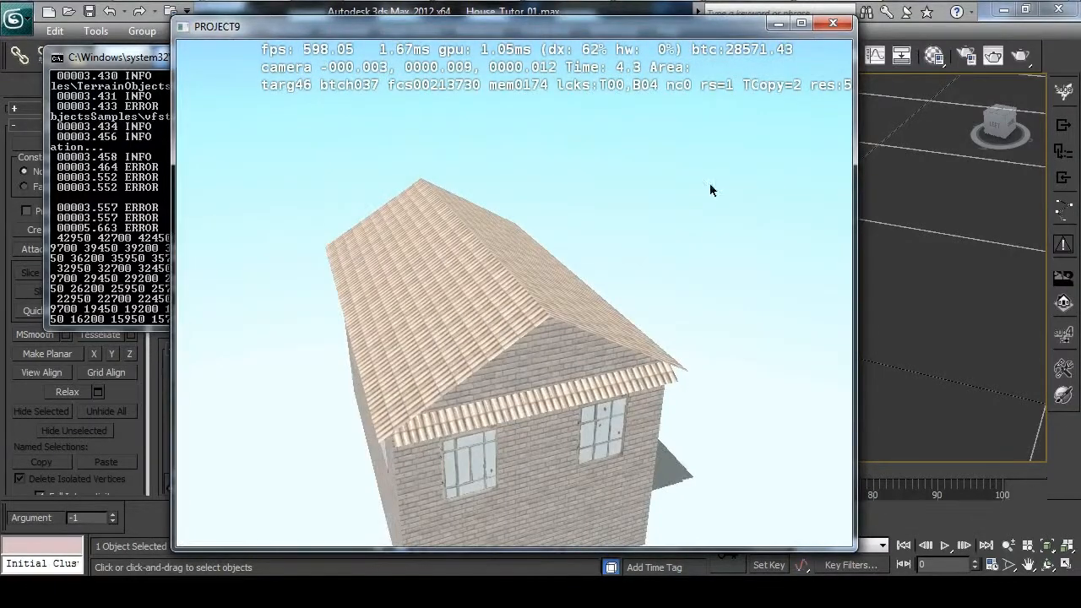
pyautogui.click(834, 23)
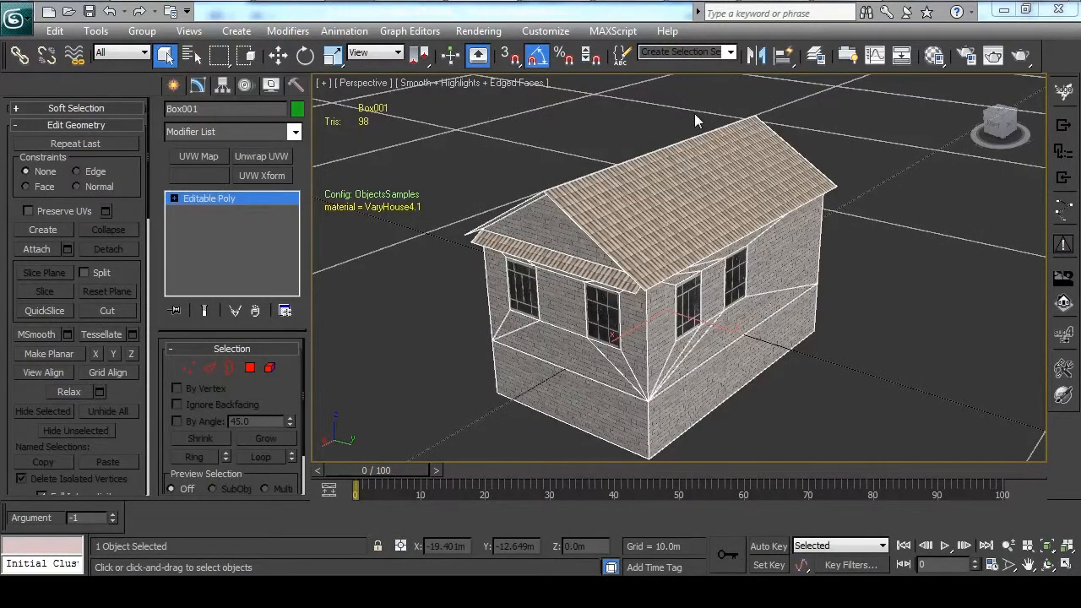
# - Switch to Photoshop and check the pixel dimensions of the Untitled-1 colour texture
pyautogui.click(682, 0)
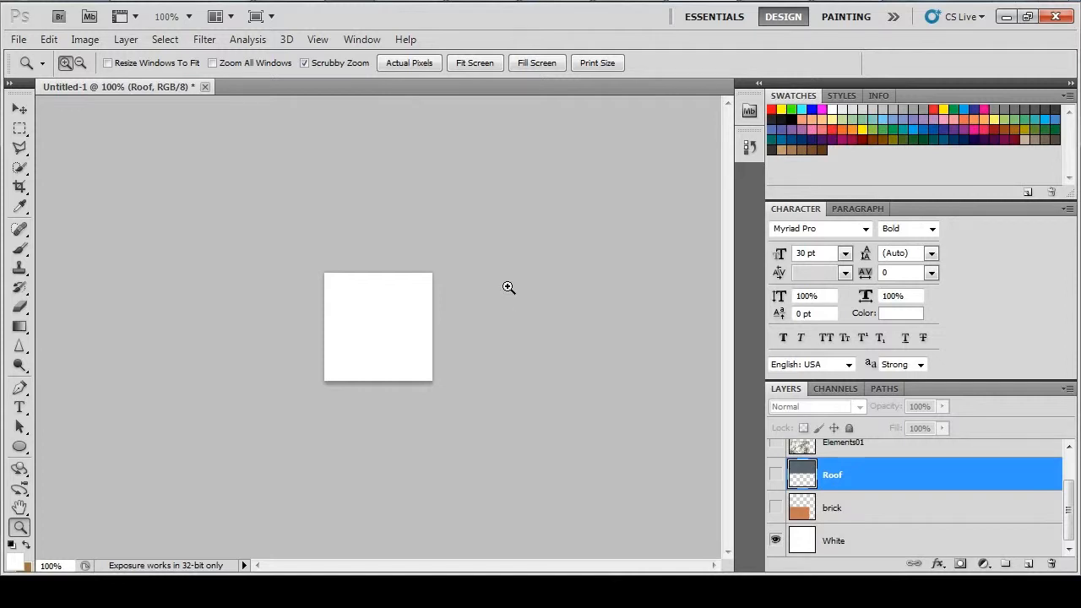
pyautogui.hotkey('ctrl', 'alt', 'i')
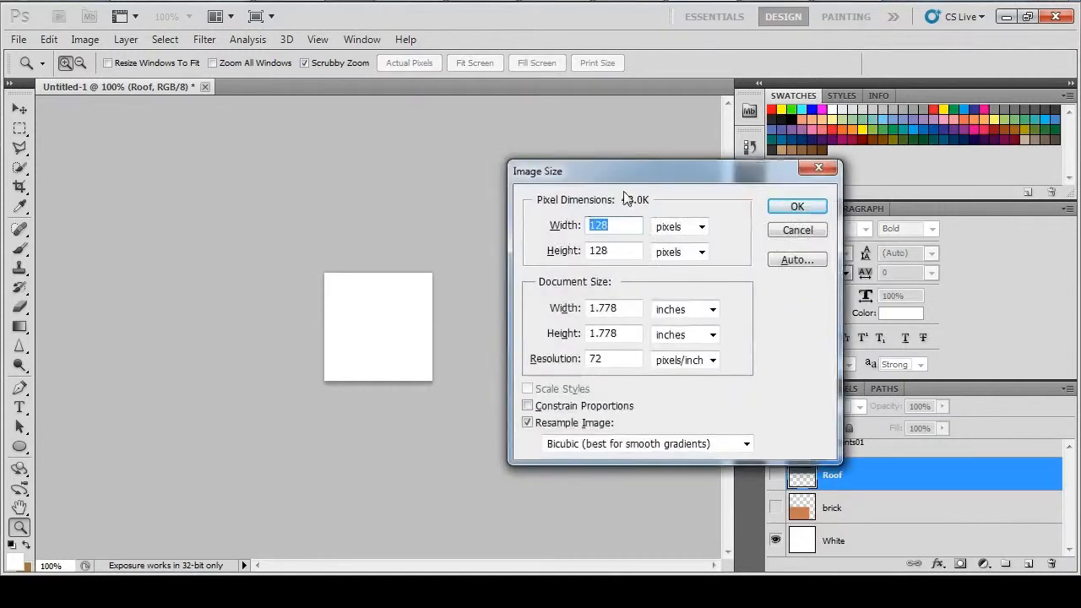
pyautogui.click(786, 208)
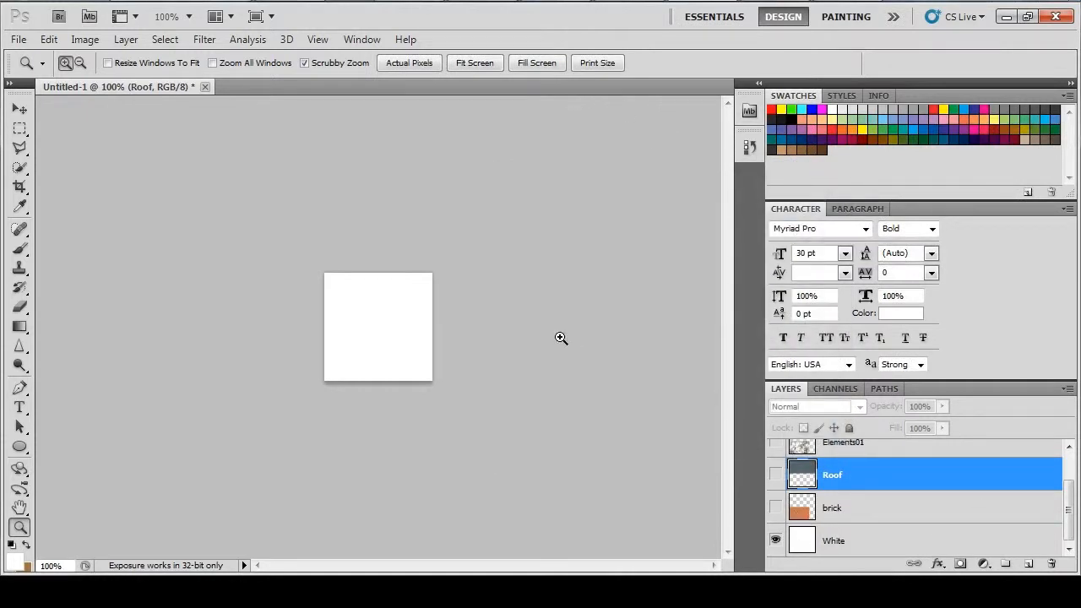
# - Turn on the brick, Roof, Elements01 and Elements02 layers of the colour texture
pyautogui.click(775, 508)
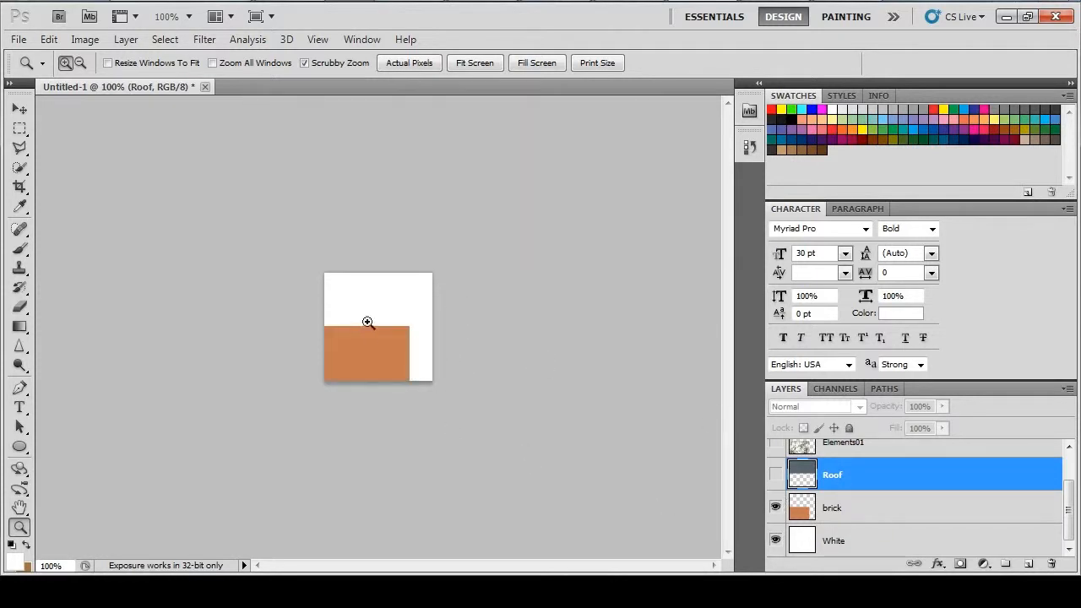
pyautogui.click(775, 475)
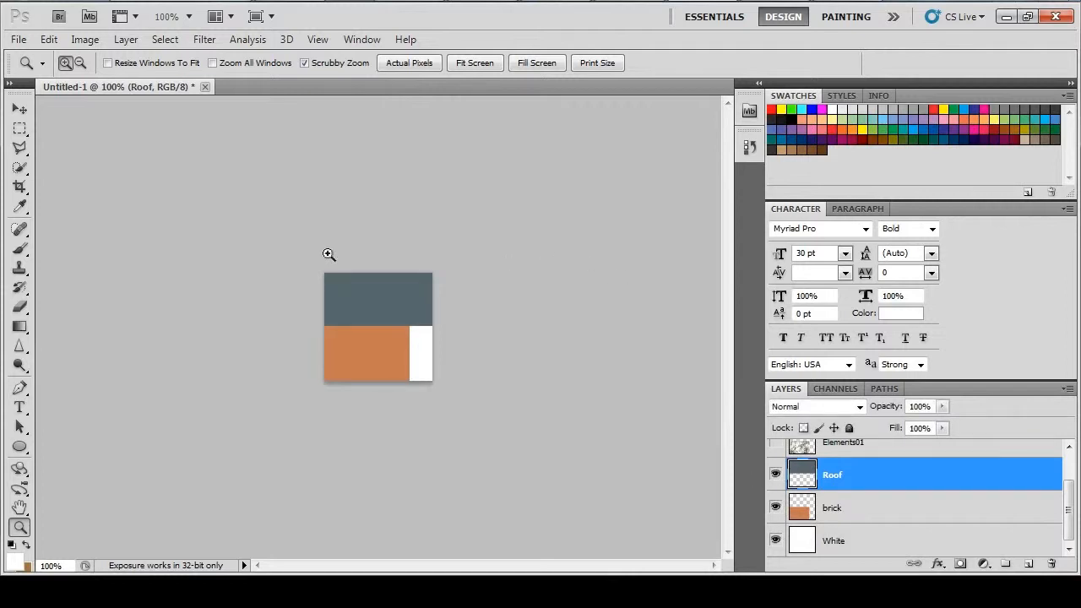
pyautogui.moveTo(1070, 507); pyautogui.dragTo(1070, 513)
pyautogui.scroll(2, 1058, 512)
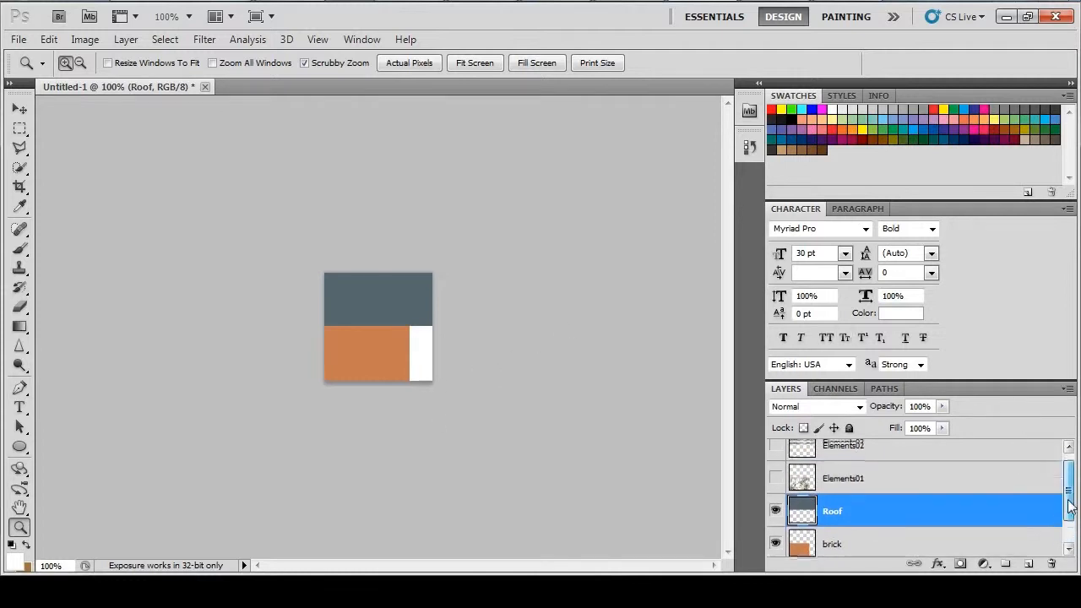
pyautogui.click(774, 490)
pyautogui.click(774, 456)
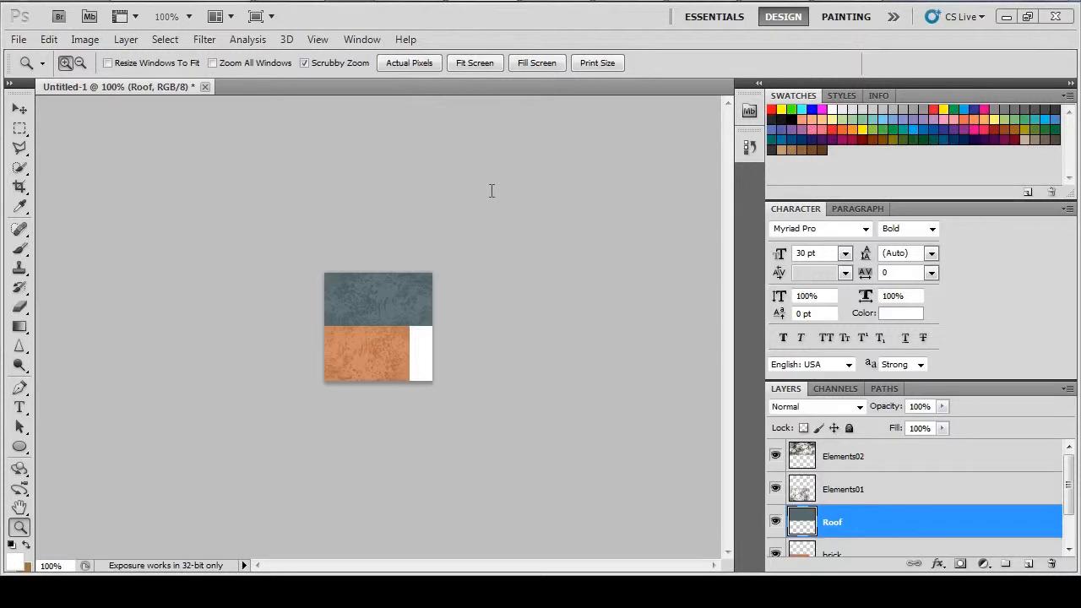
# - Start saving the texture in BMP format and choose the ModelsLibrary\VaryHouseColor folder as its destination
pyautogui.hotkey('ctrl', 's')
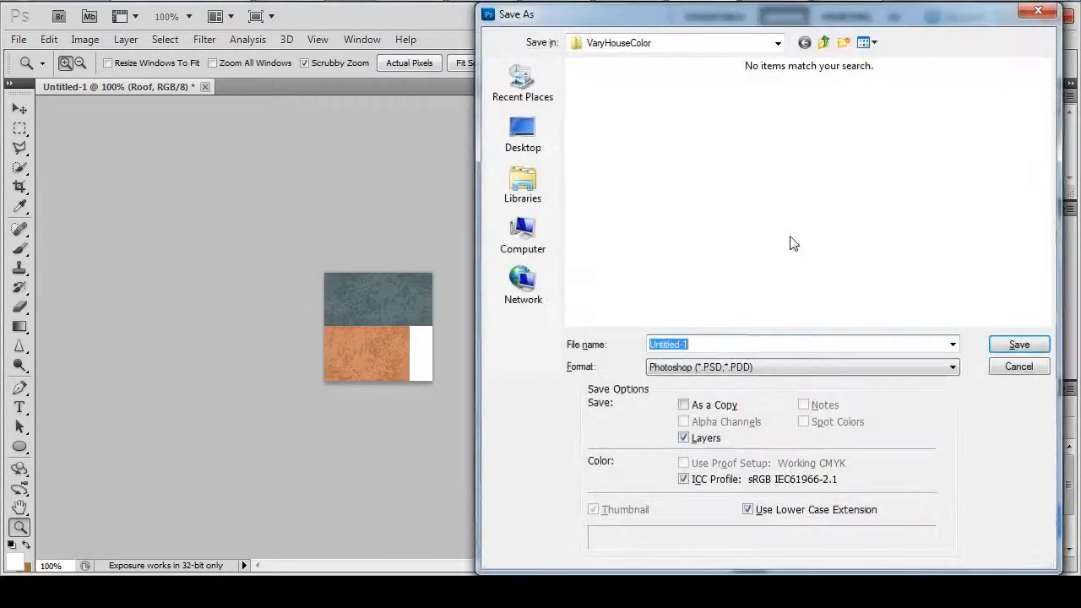
pyautogui.click(937, 372)
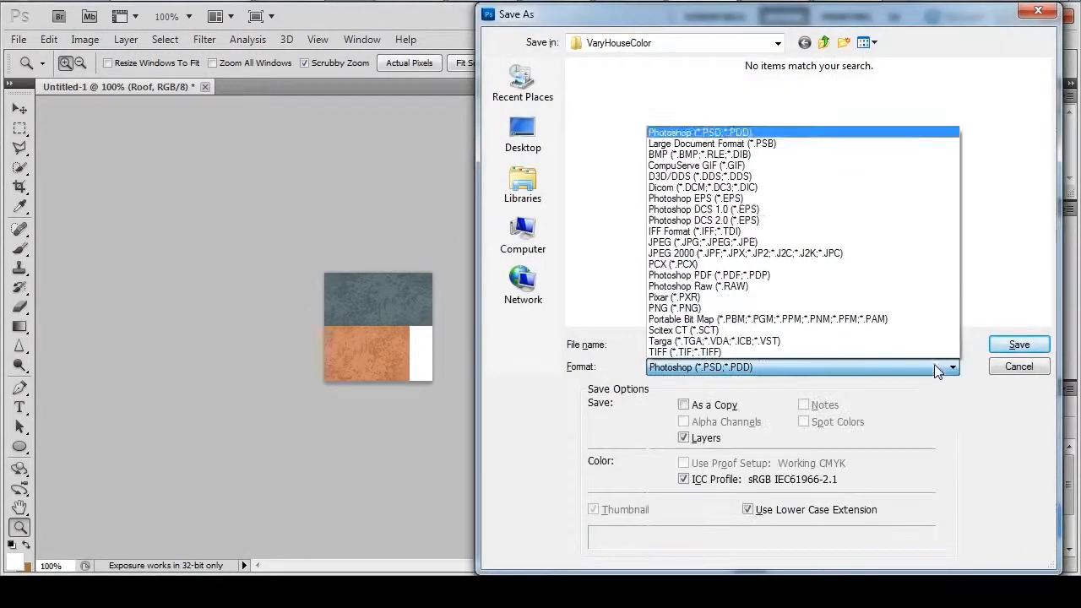
pyautogui.click(717, 160)
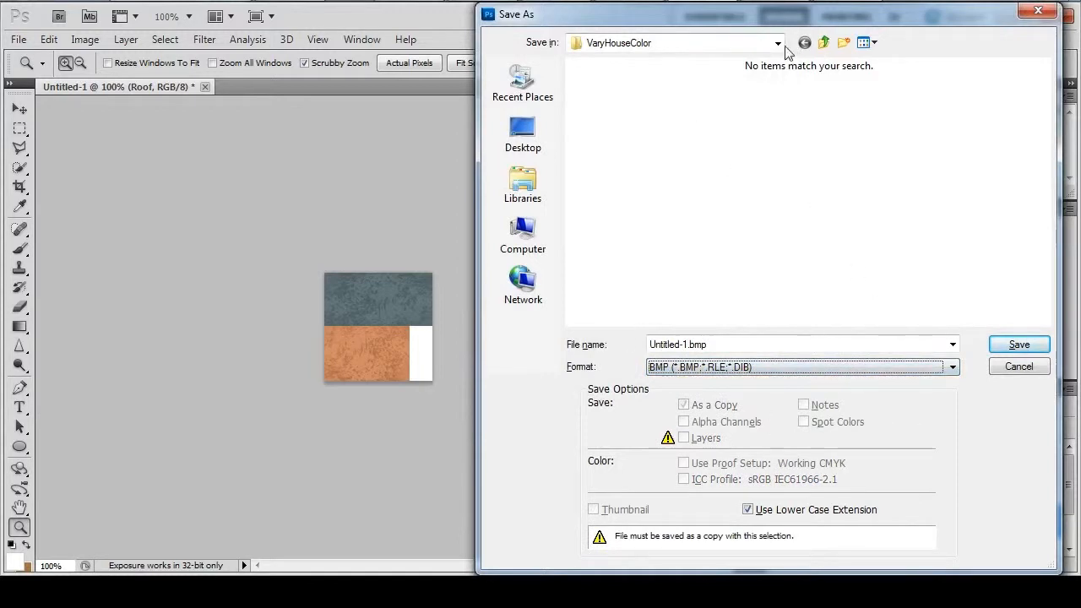
pyautogui.click(778, 42)
pyautogui.click(673, 239)
pyautogui.doubleClick(606, 87)
pyautogui.doubleClick(609, 183)
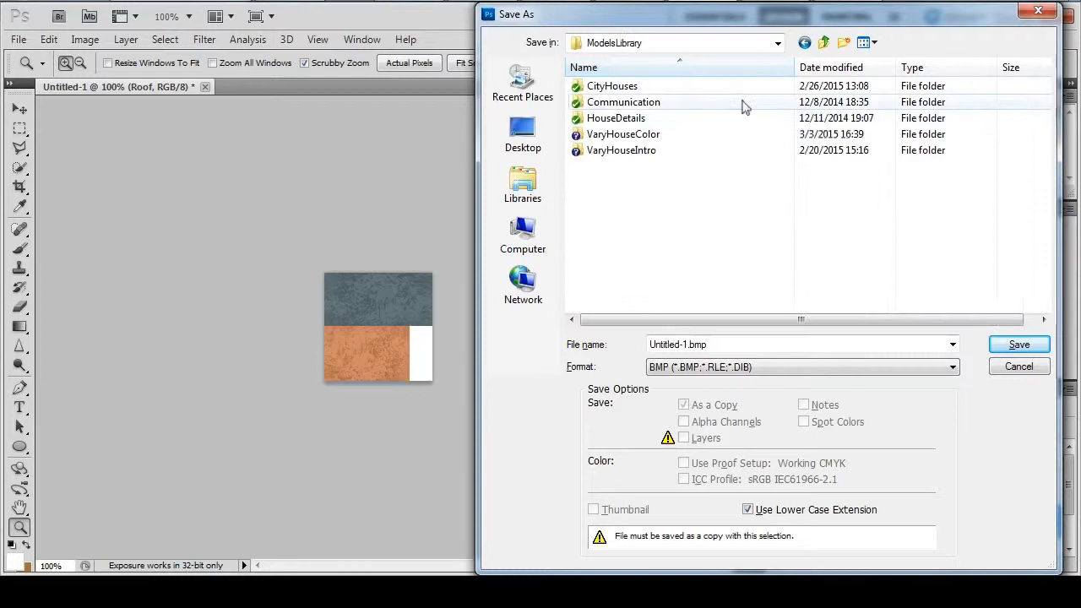
pyautogui.doubleClick(625, 134)
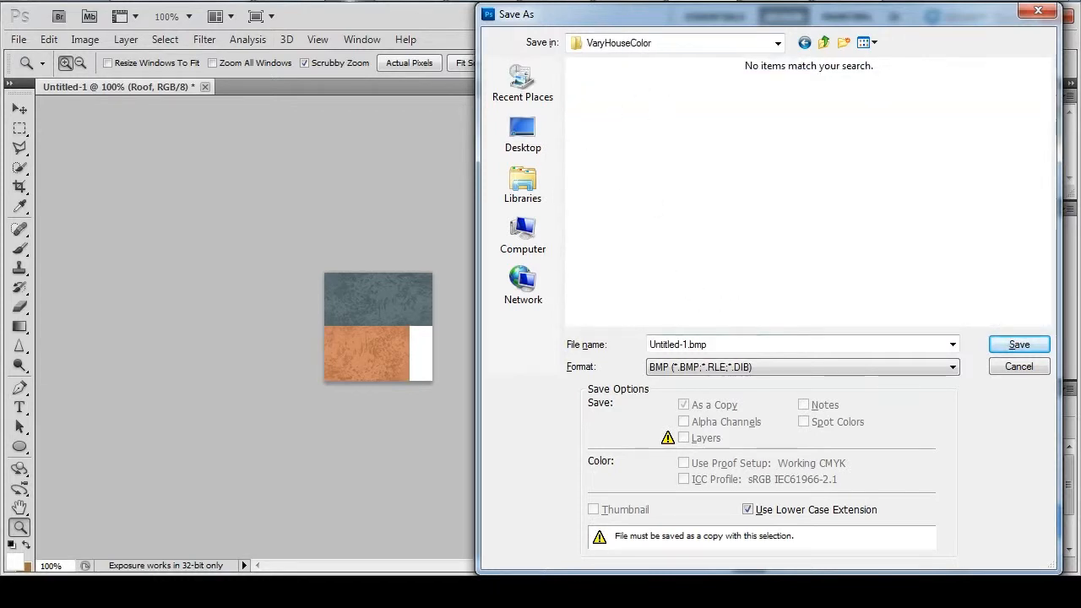
# - Switch to Total Commander and browse to Source\ModelsLibrary\VaryHouseColor in the ObjectsSamples project to check the model's file name
pyautogui.click(353, 0)
pyautogui.click(582, 150)
pyautogui.doubleClick(582, 149)
pyautogui.doubleClick(587, 133)
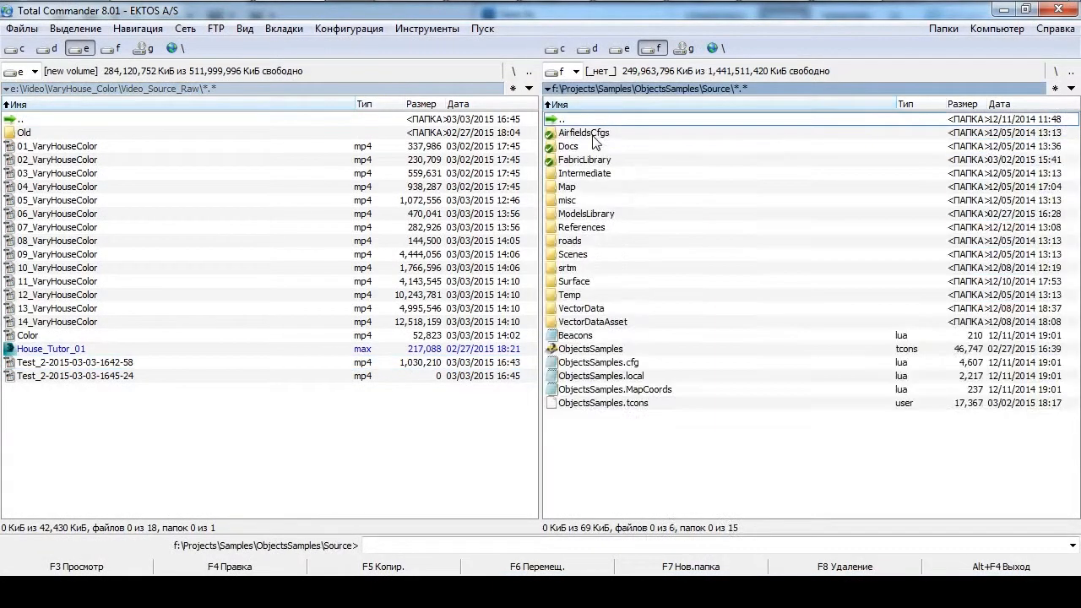
pyautogui.doubleClick(586, 213)
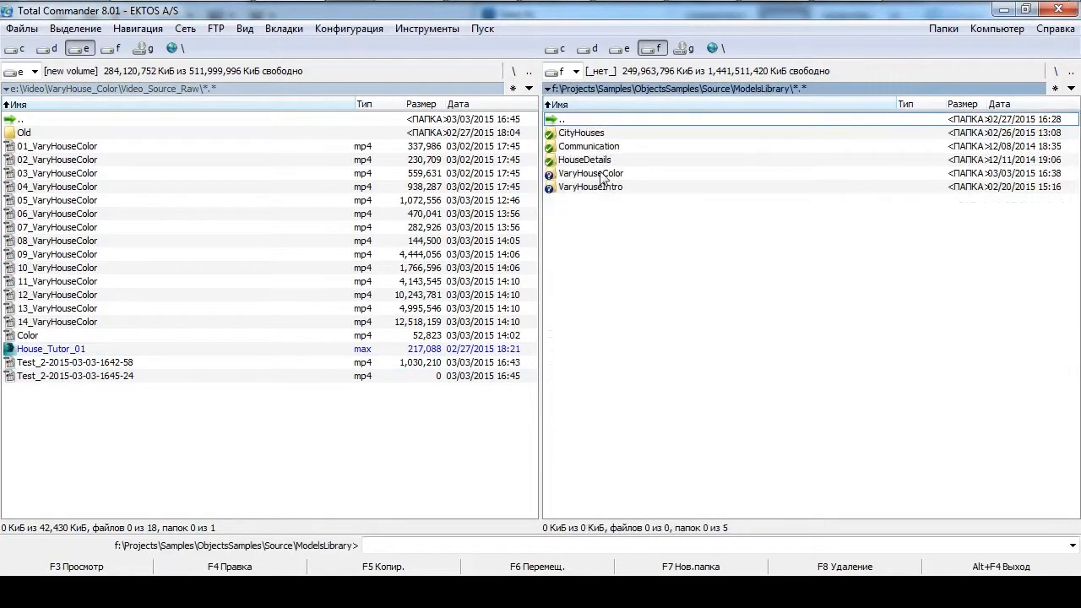
pyautogui.doubleClick(601, 173)
pyautogui.click(602, 138)
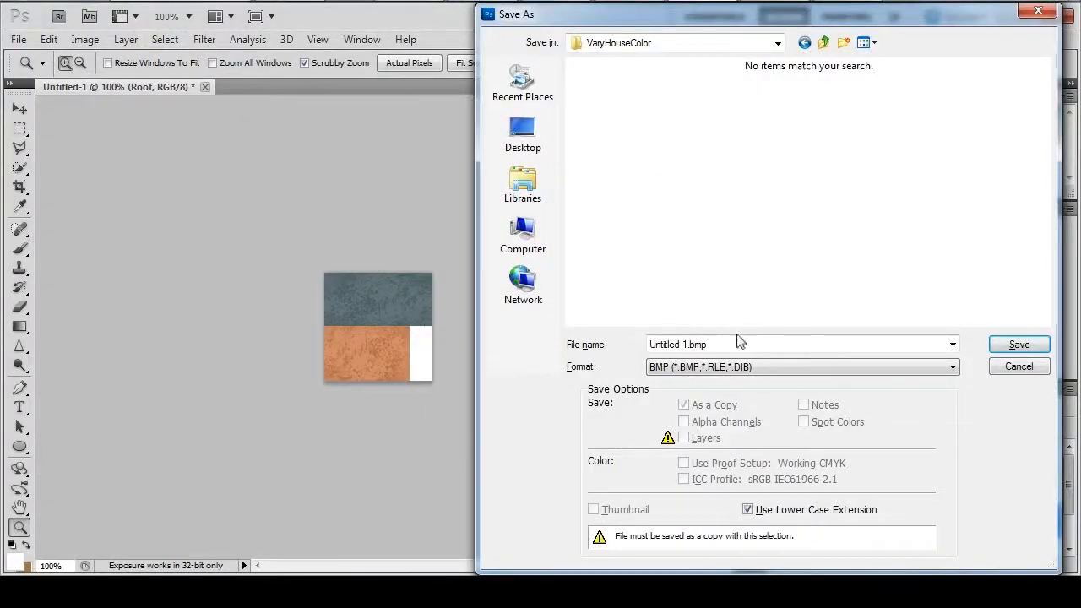
# - Name the texture House_Tutor_01 and save it as a 24-bit Windows BMP
pyautogui.doubleClick(737, 342)
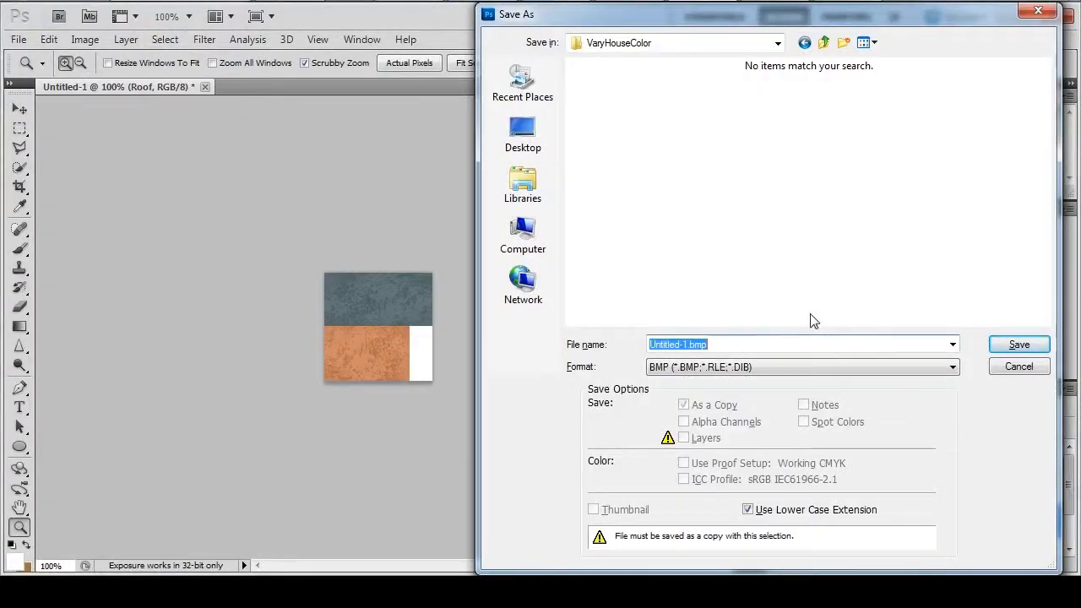
pyautogui.write('House_Tutor_01')
pyautogui.click(816, 345)
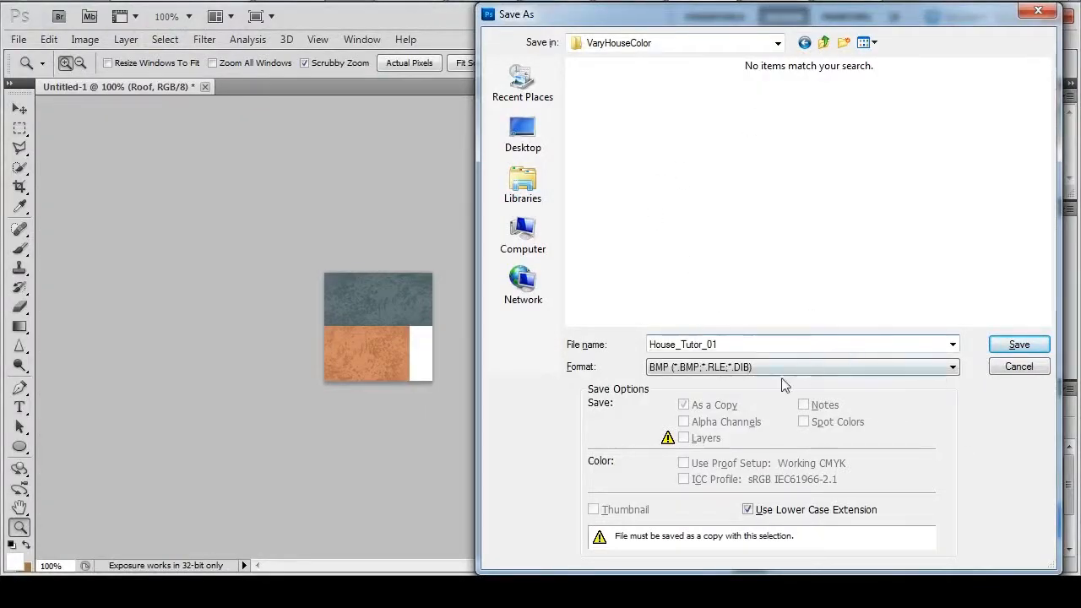
pyautogui.click(1021, 345)
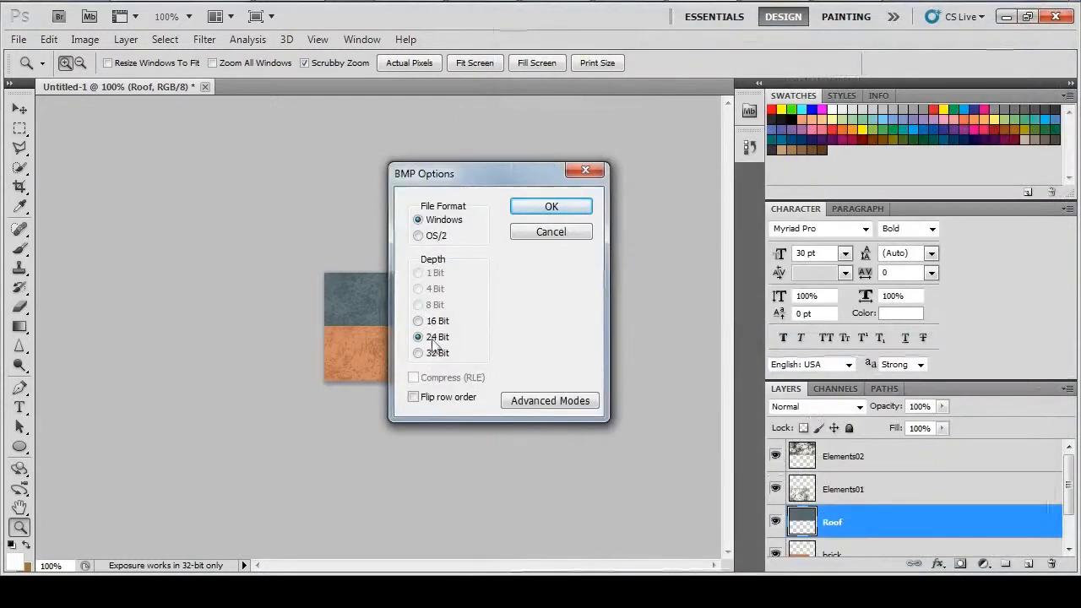
pyautogui.click(550, 208)
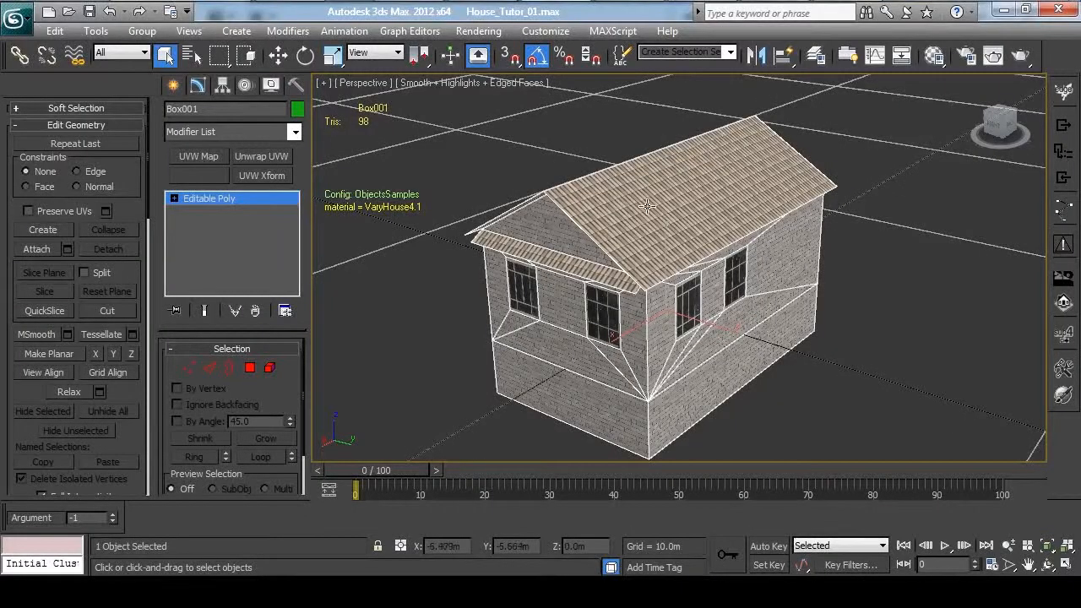
# - Switch to 3ds Max and open the Composite diffuse map of sub-material 1 in the Material Editor
pyautogui.keyDown('alt'); pyautogui.moveTo(647, 206); pyautogui.dragTo(624, 198, button='middle'); pyautogui.keyUp('alt')
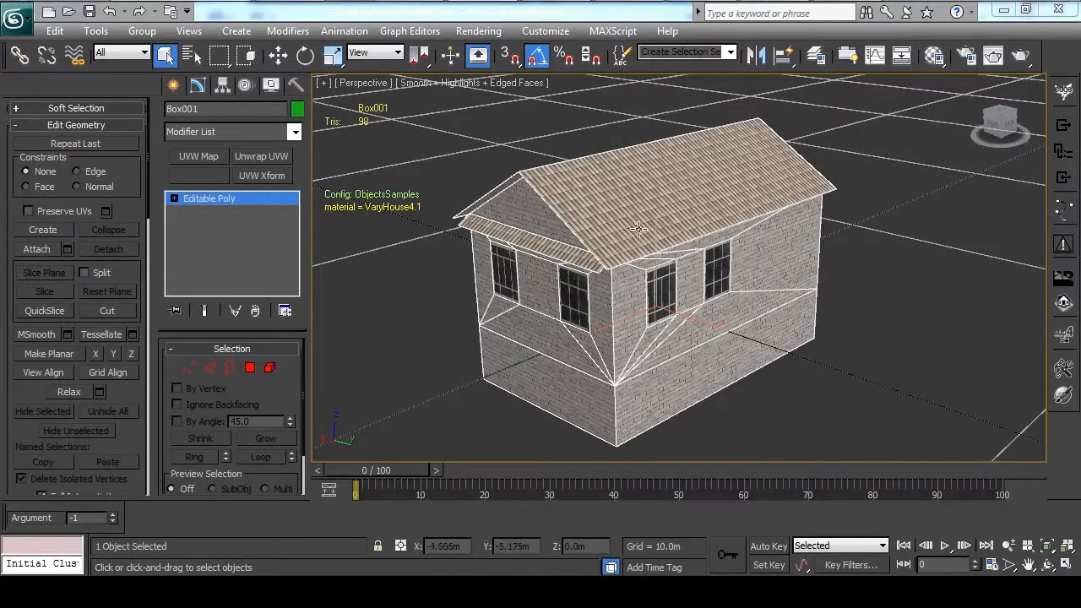
pyautogui.click(933, 55)
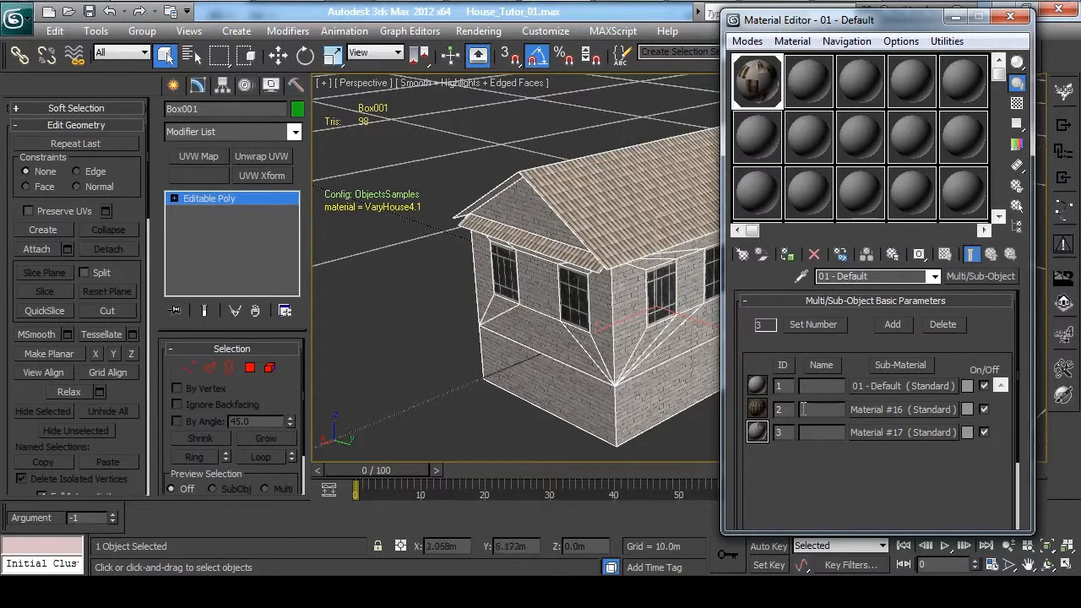
pyautogui.click(882, 386)
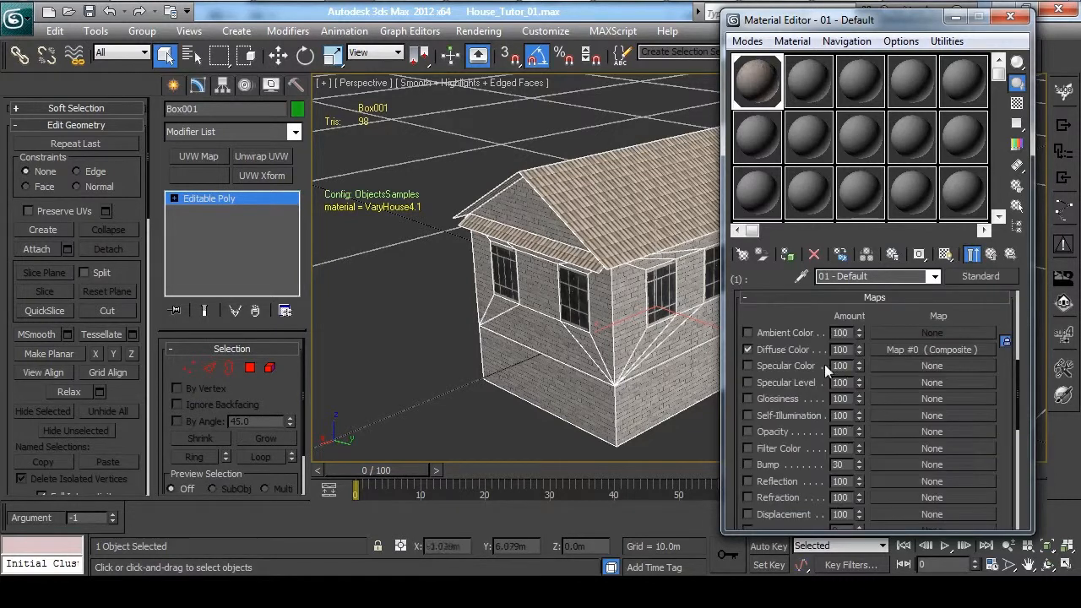
pyautogui.click(920, 349)
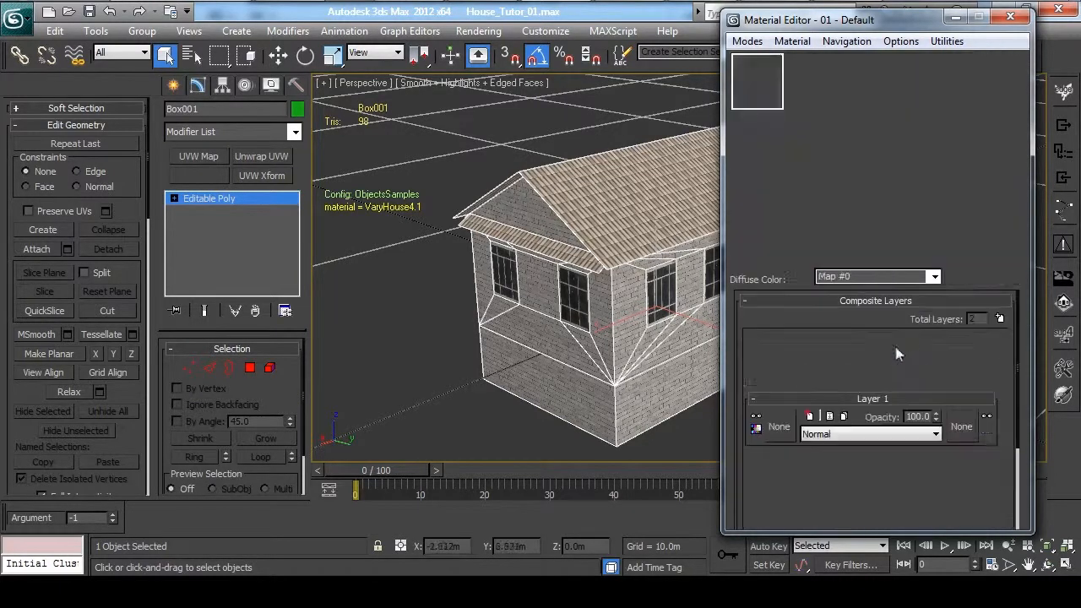
# - Load House_Tutor_01.bmp from the VaryHouseColor folder into Layer 1 of the Composite map and return to the Multi/Sub-Object level
pyautogui.click(778, 426)
pyautogui.doubleClick(413, 137)
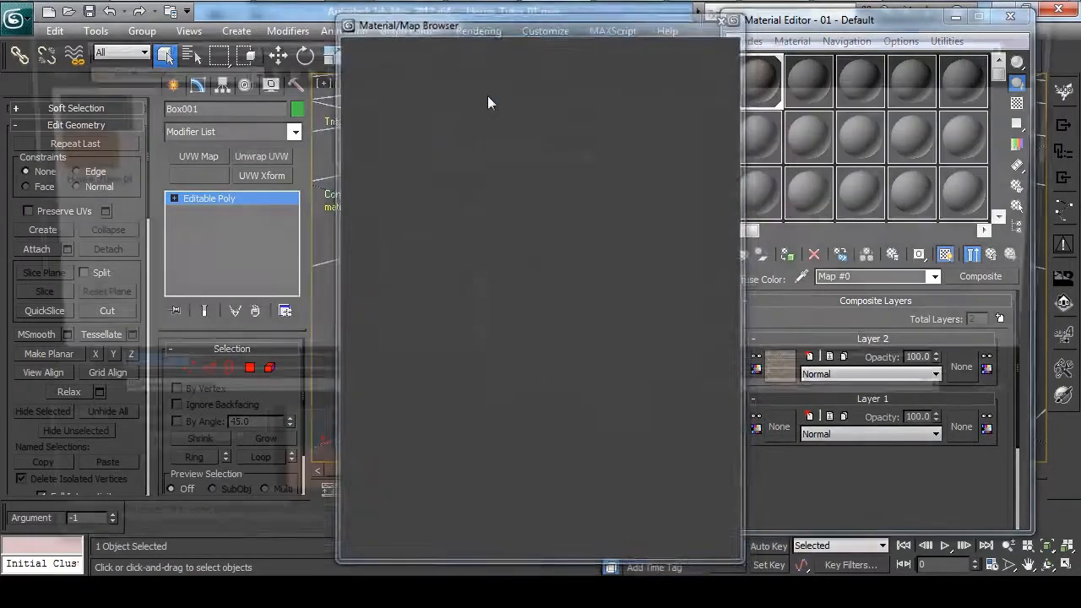
pyautogui.click(241, 74)
pyautogui.click(241, 75)
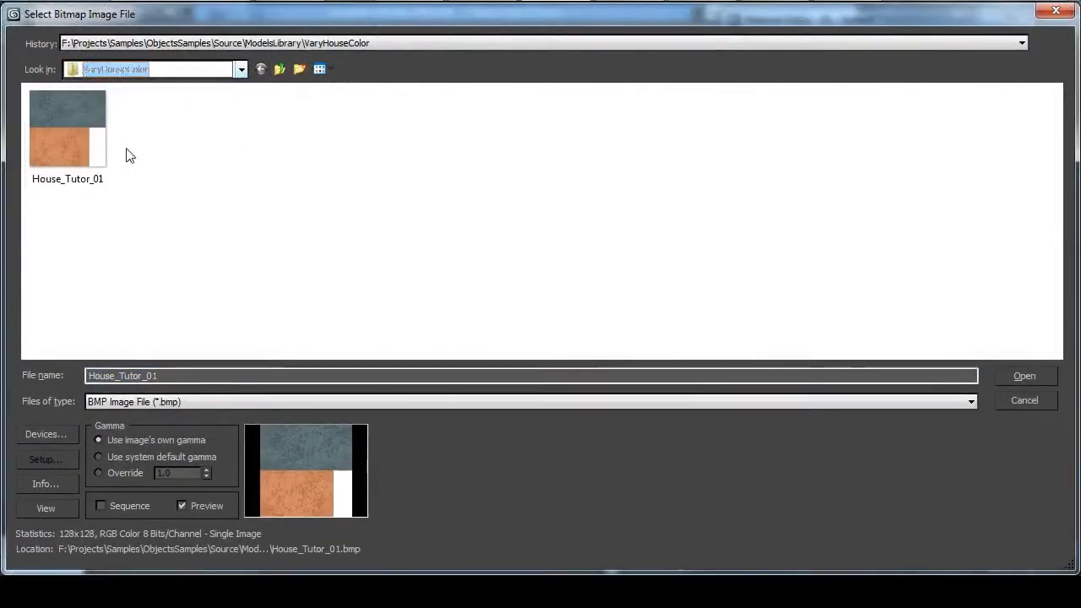
pyautogui.click(70, 142)
pyautogui.doubleClick(91, 135)
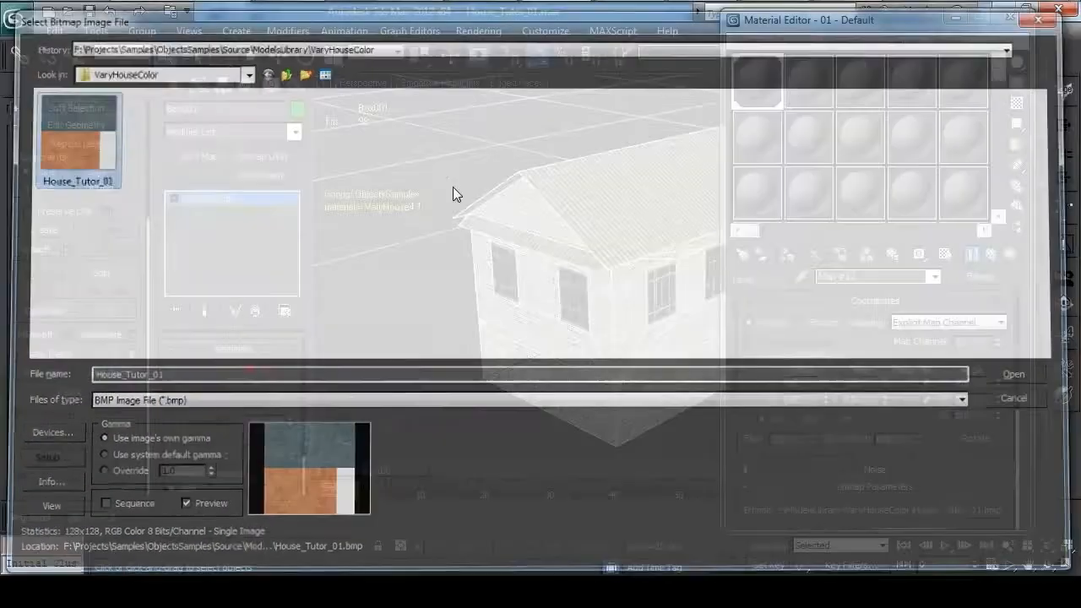
pyautogui.click(991, 255)
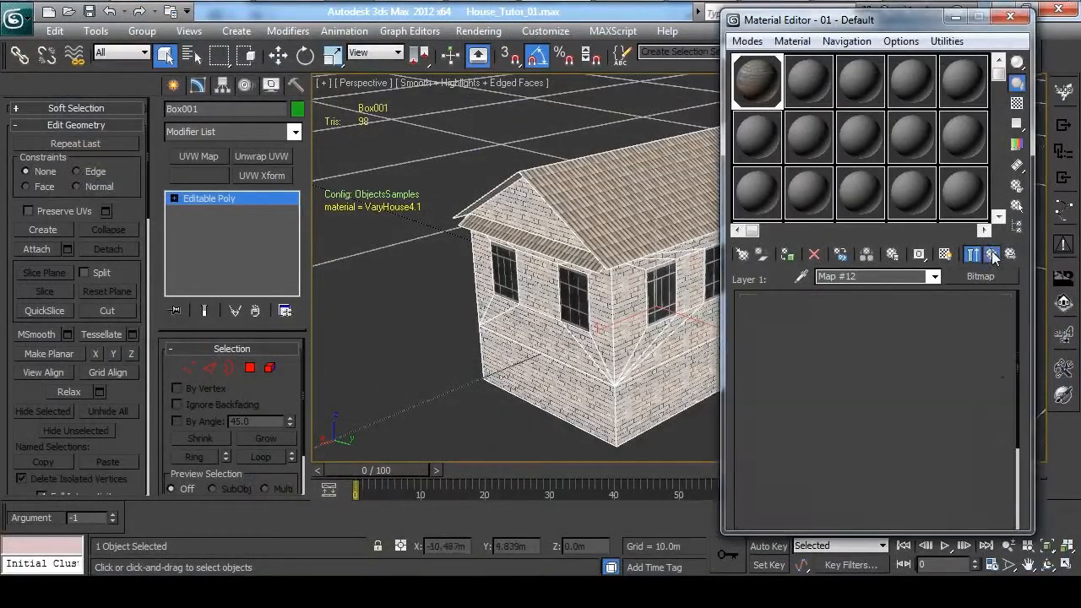
pyautogui.click(992, 255)
pyautogui.click(992, 255)
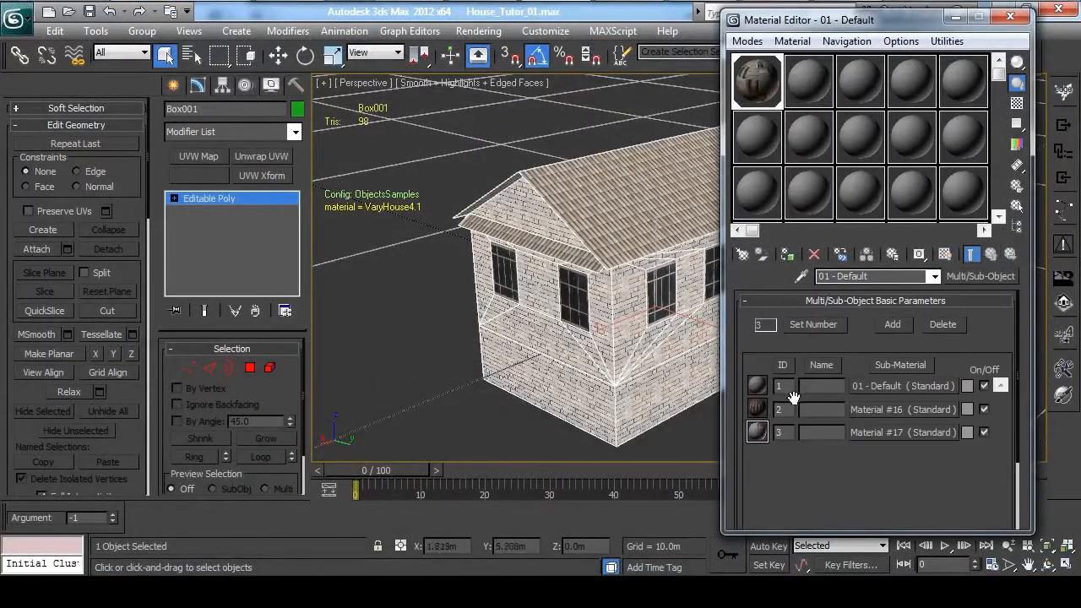
# - Load House_Tutor_01.bmp into Layer 1 of sub-material 2's Composite diffuse map and return to the Multi/Sub-Object level
pyautogui.click(867, 408)
pyautogui.click(881, 414)
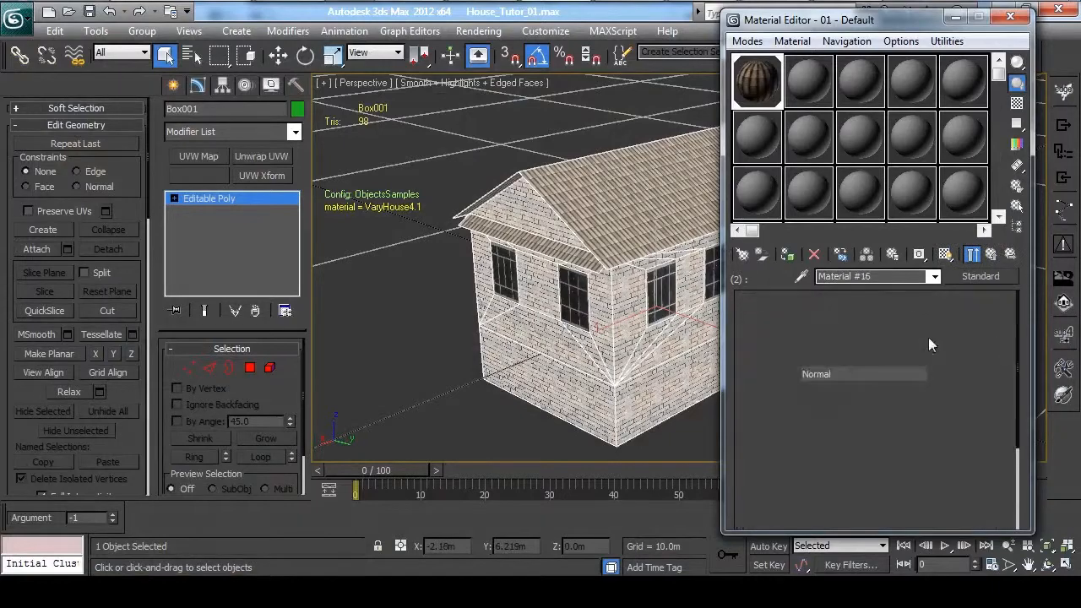
pyautogui.click(779, 426)
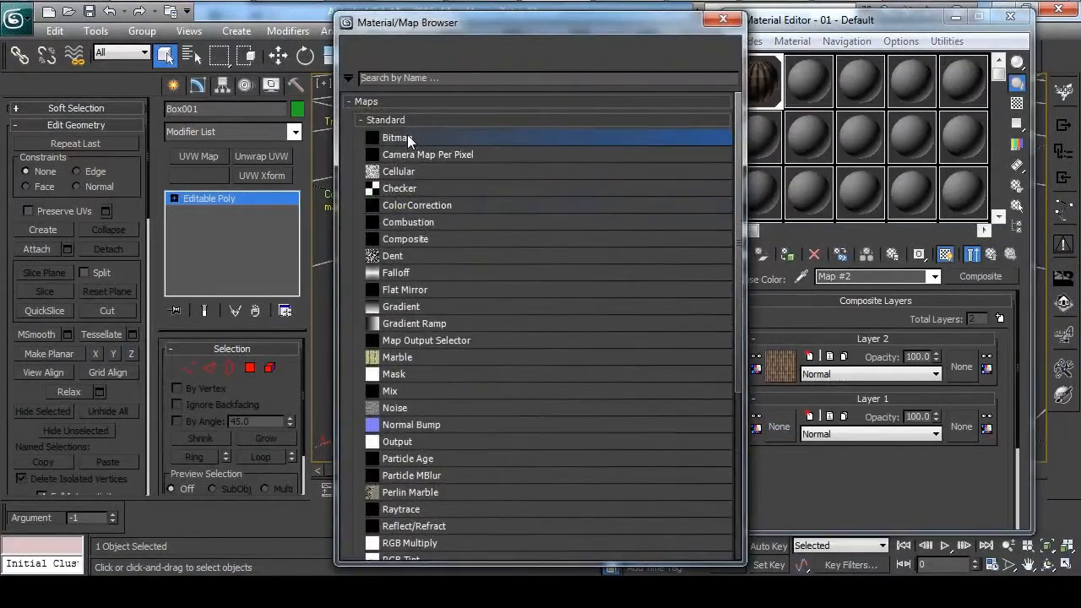
pyautogui.doubleClick(386, 137)
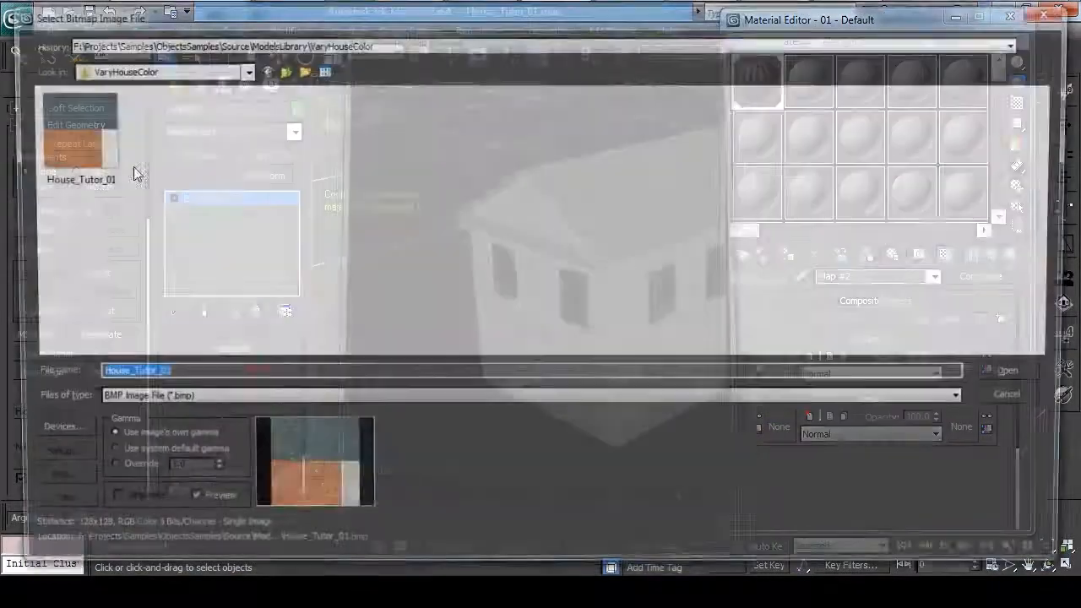
pyautogui.doubleClick(77, 119)
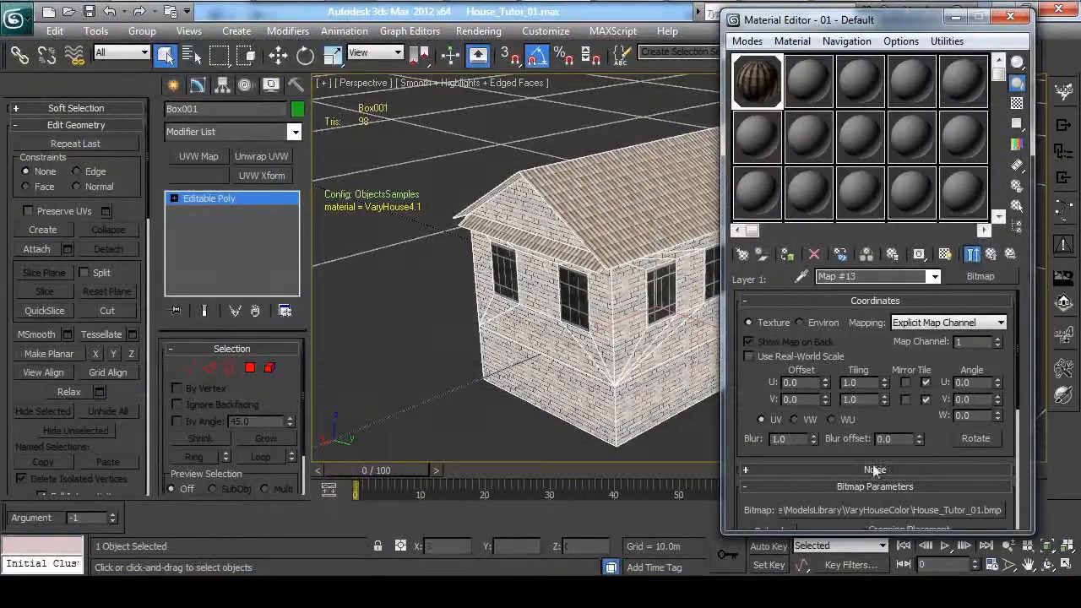
pyautogui.click(993, 256)
pyautogui.click(993, 254)
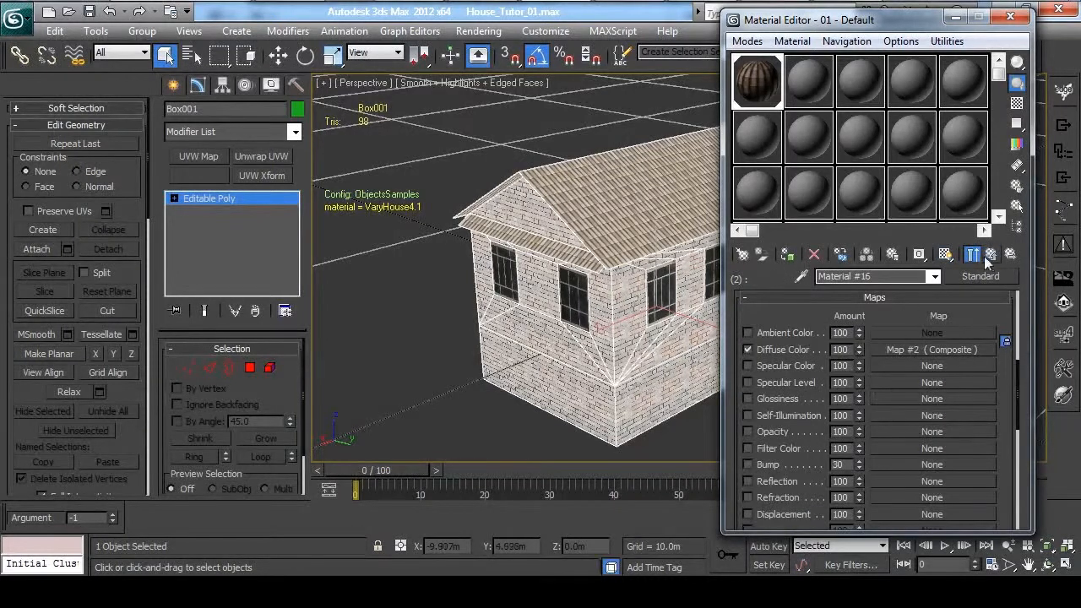
pyautogui.click(992, 254)
# - Load House_Tutor_01.bmp into Layer 1 of sub-material 3's Composite diffuse map and close the Material Editor
pyautogui.click(880, 433)
pyautogui.click(863, 337)
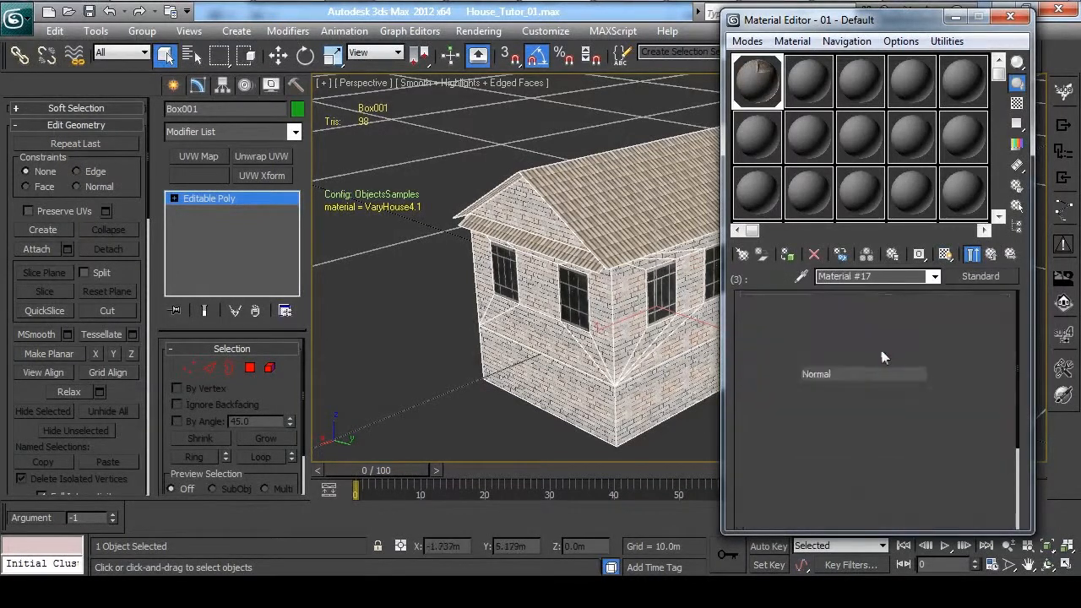
pyautogui.click(777, 426)
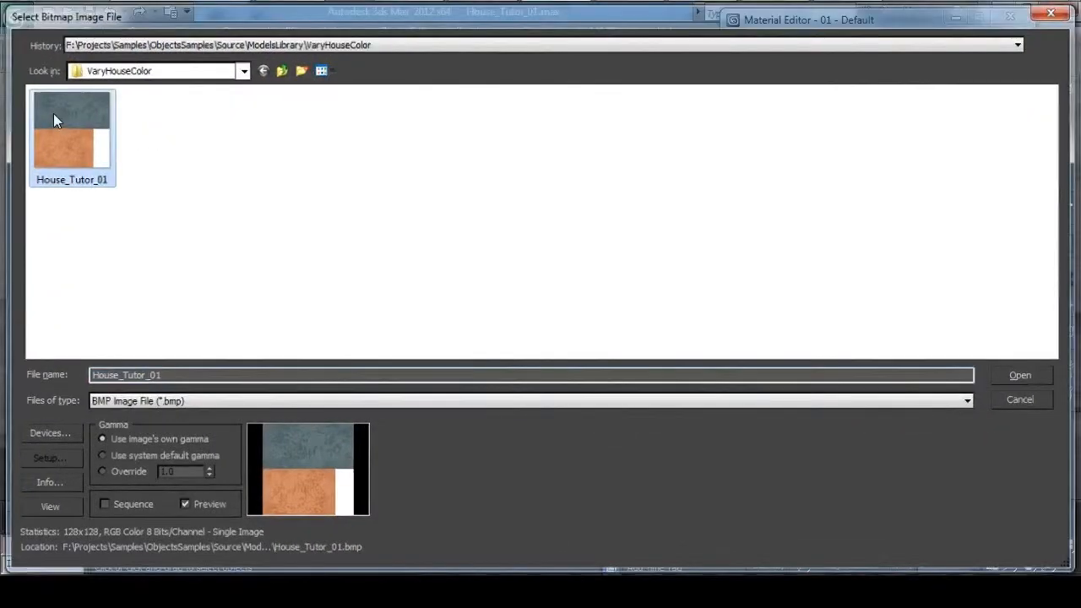
pyautogui.doubleClick(53, 113)
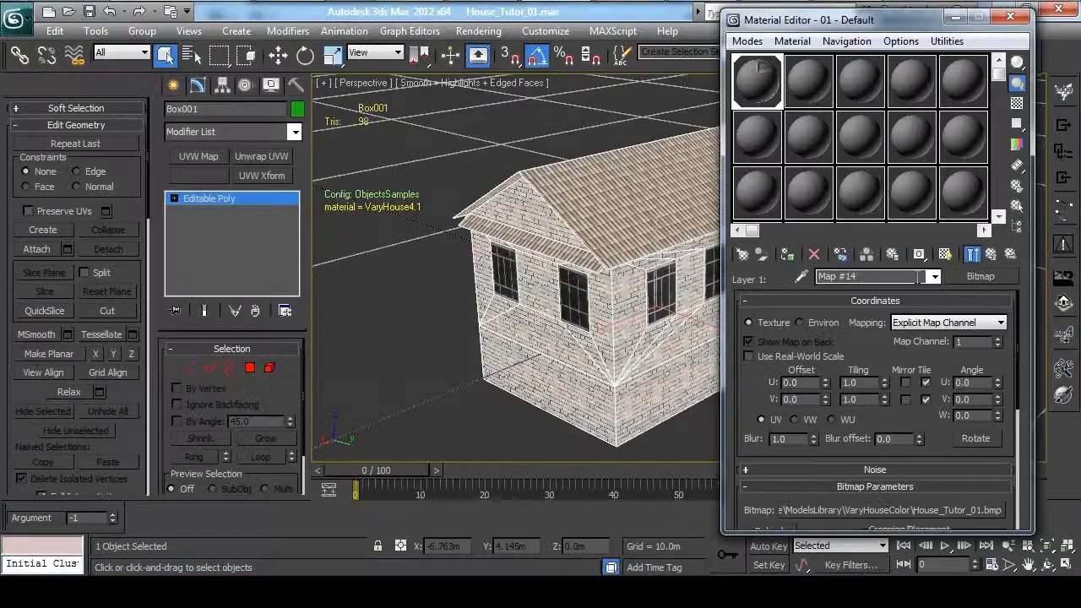
pyautogui.click(990, 254)
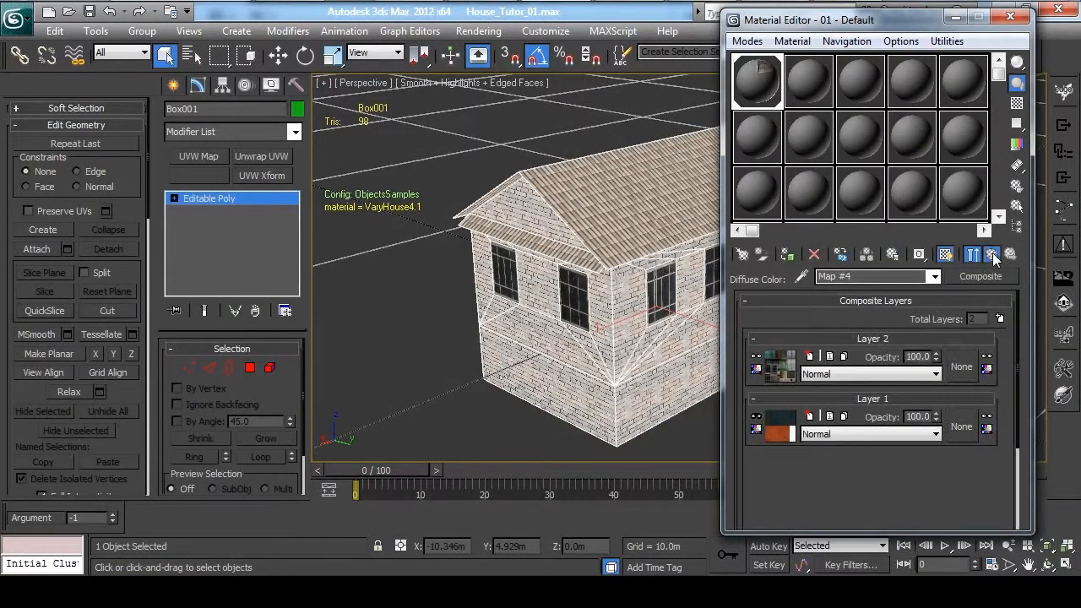
pyautogui.click(992, 255)
pyautogui.click(992, 254)
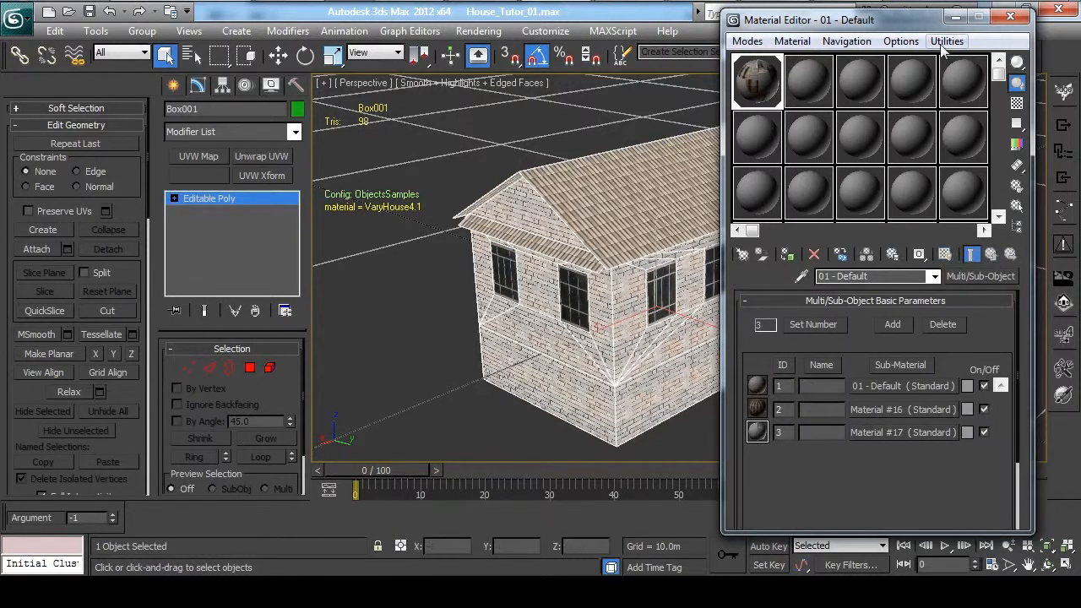
pyautogui.click(1010, 17)
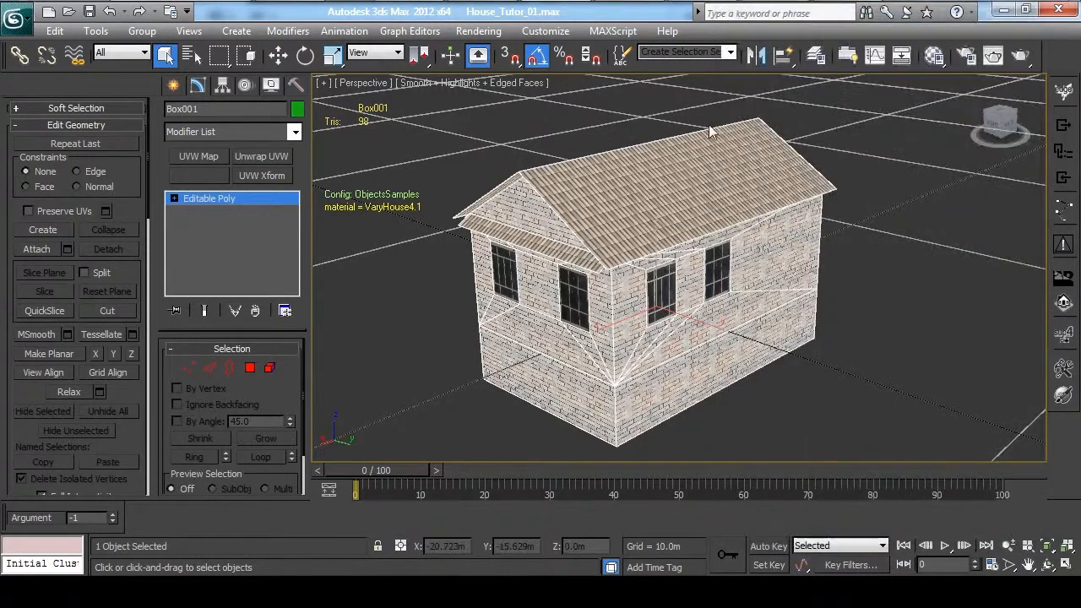
# - Apply an Unwrap UVW modifier to the house and open its UV Editor
pyautogui.click(844, 250)
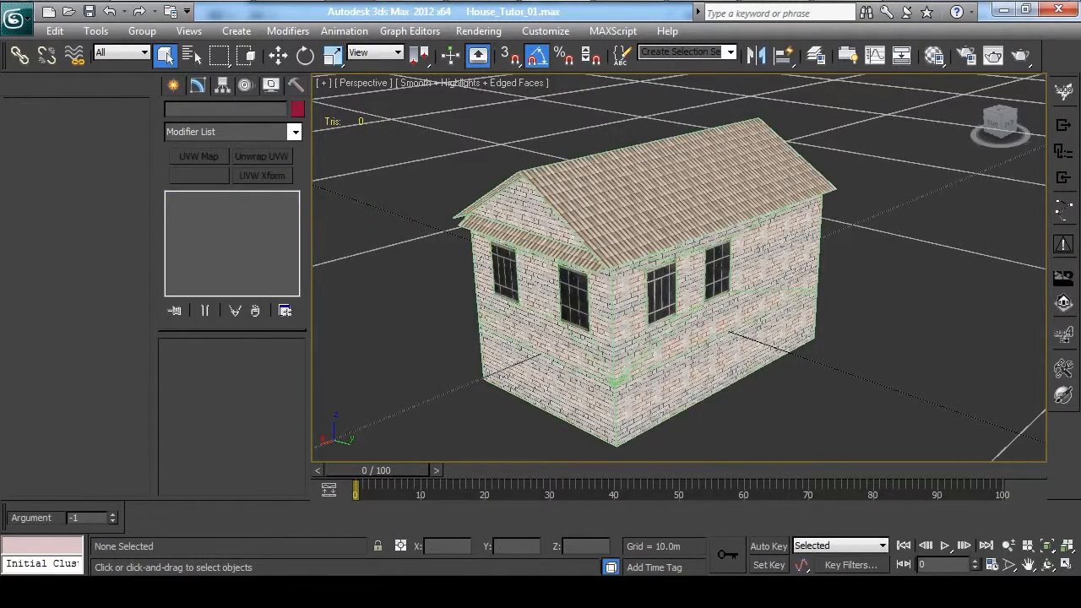
pyautogui.click(681, 225)
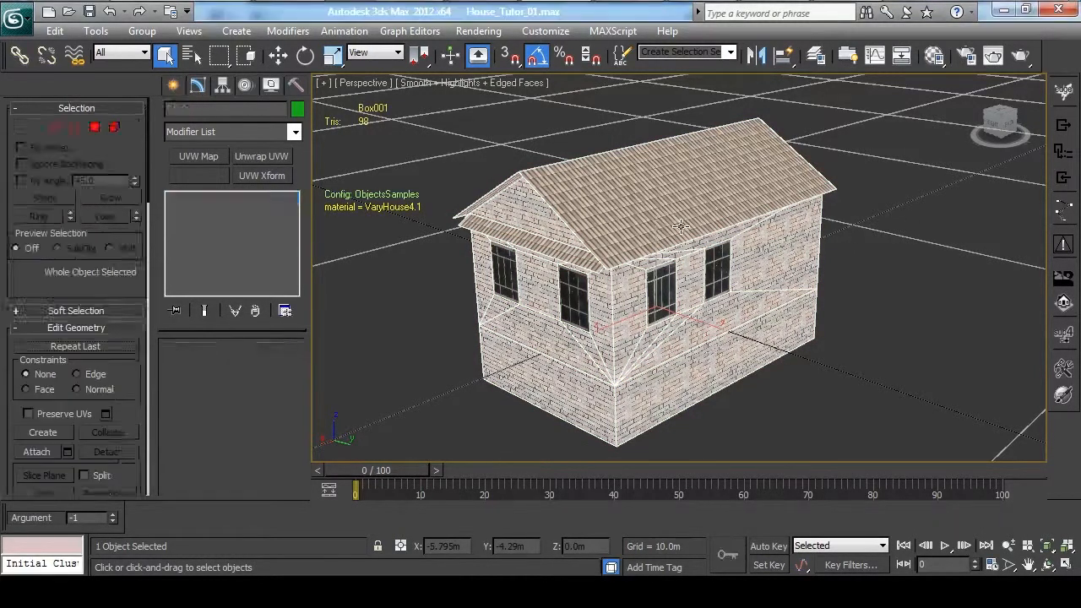
pyautogui.click(271, 155)
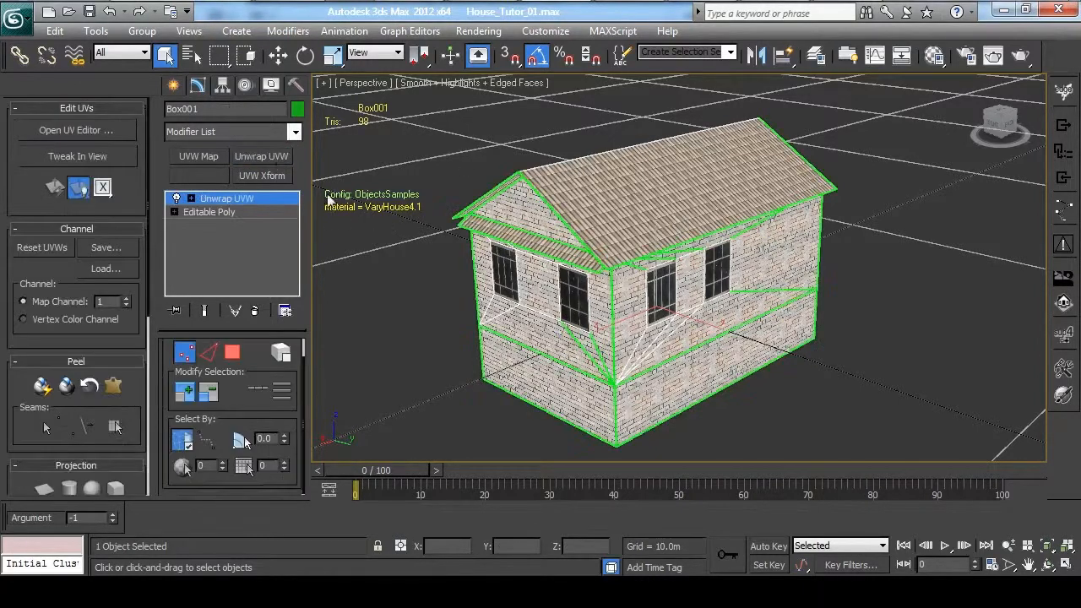
pyautogui.click(78, 132)
pyautogui.moveTo(342, 78); pyautogui.dragTo(430, 48)
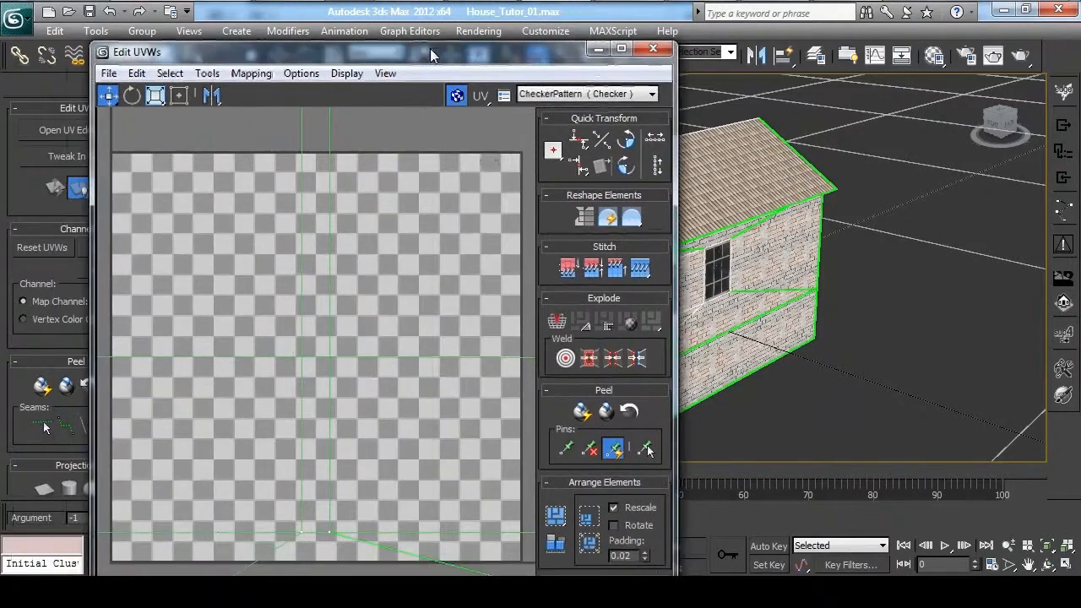
pyautogui.scroll(-5, 318, 299)
pyautogui.moveTo(359, 225); pyautogui.dragTo(376, 261, button='middle')
# - Load House_Tutor_01.bmp as the UV Editor's background texture, with the whole UV layout in view
pyautogui.click(631, 95)
pyautogui.click(594, 166)
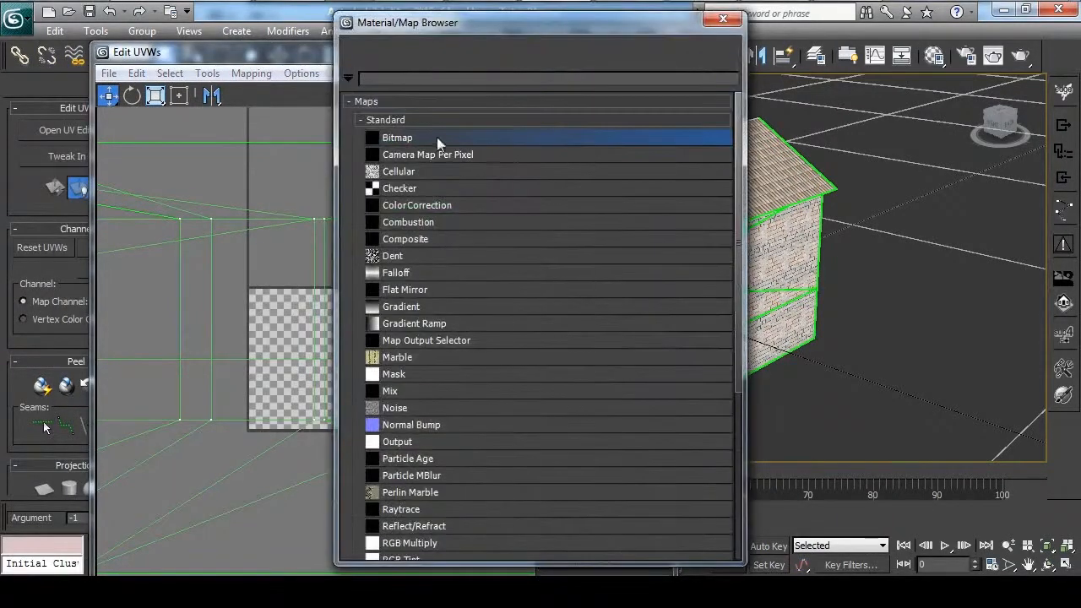
pyautogui.doubleClick(426, 136)
pyautogui.doubleClick(63, 129)
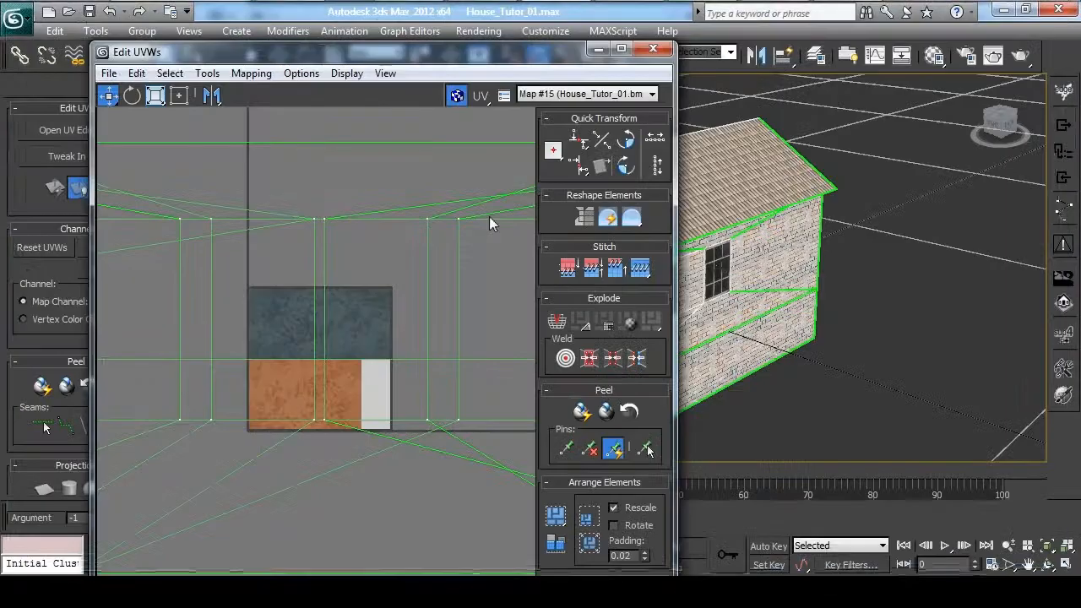
pyautogui.scroll(-5, 397, 249)
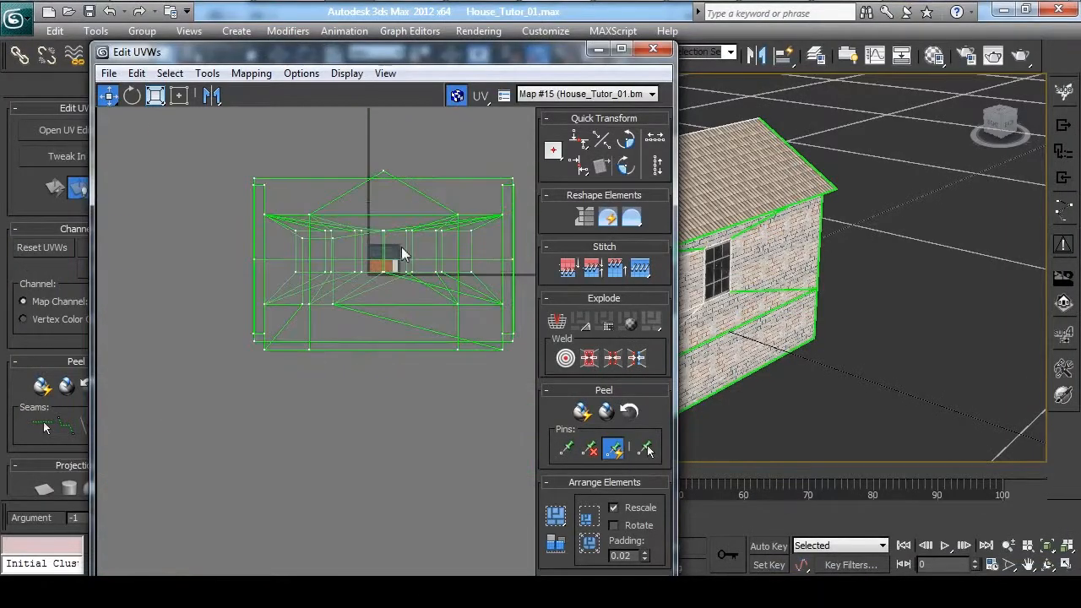
pyautogui.scroll(3, 393, 203)
pyautogui.scroll(-1, 391, 198)
pyautogui.moveTo(235, 51); pyautogui.dragTo(229, 18)
# - Flatten-map all of the house's UV polygons with a face angle threshold of 45.0 and a spacing of 0.02
pyautogui.click(113, 522)
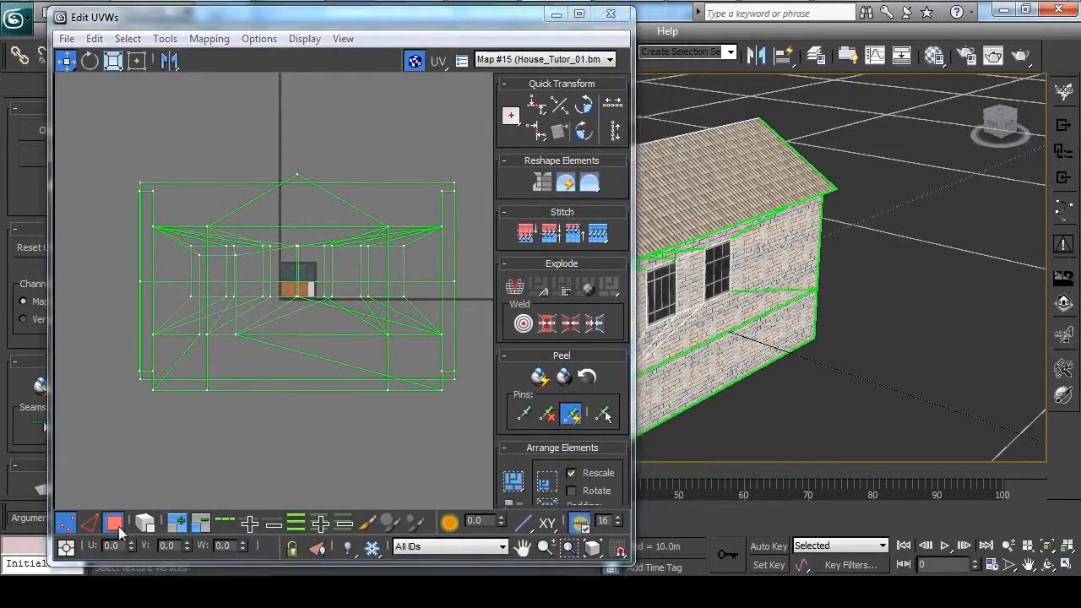
pyautogui.click(298, 258)
pyautogui.click(329, 153)
pyautogui.hotkey('ctrl', 'a')
pyautogui.click(209, 38)
pyautogui.click(243, 55)
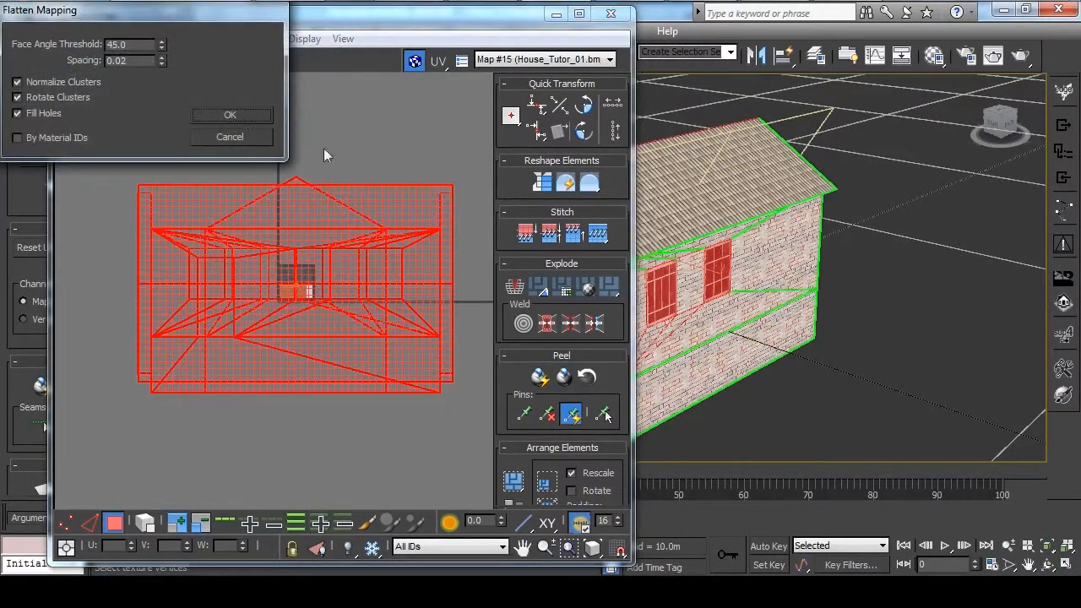
pyautogui.click(234, 117)
pyautogui.click(394, 141)
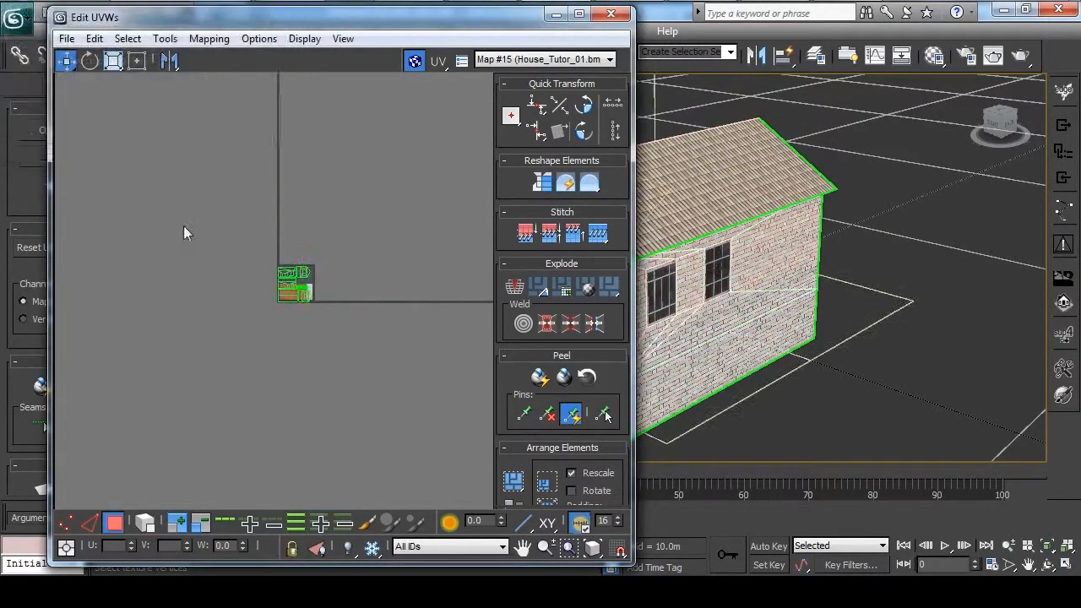
# - Move all the flattened UV clusters off the texture into the empty space beside it
pyautogui.moveTo(184, 225); pyautogui.dragTo(367, 341)
pyautogui.scroll(2, 367, 341)
pyautogui.moveTo(164, 207); pyautogui.dragTo(275, 334, button='middle')
pyautogui.scroll(1, 275, 335)
pyautogui.moveTo(225, 272); pyautogui.dragTo(408, 271)
# - Place one long side-wall cluster on the texture's orange area and stretch it with the Freeform gizmo to fill that area
pyautogui.click(390, 177)
pyautogui.moveTo(390, 194); pyautogui.dragTo(344, 187, button='middle')
pyautogui.moveTo(311, 150); pyautogui.dragTo(380, 209)
pyautogui.moveTo(406, 249); pyautogui.dragTo(406, 249)
pyautogui.moveTo(391, 207); pyautogui.dragTo(212, 292)
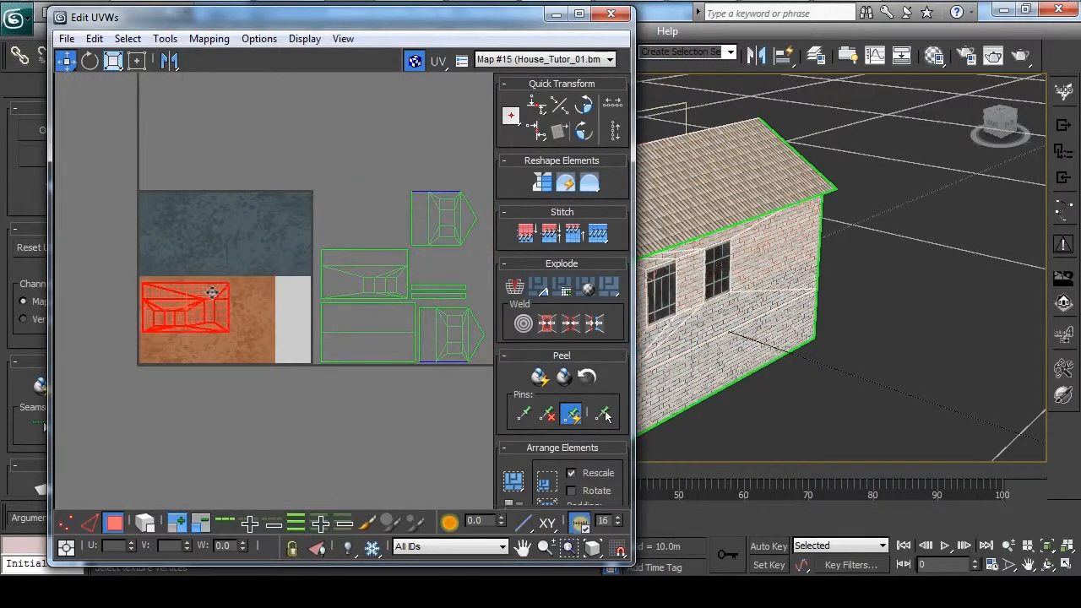
pyautogui.click(133, 62)
pyautogui.moveTo(230, 334); pyautogui.dragTo(264, 358)
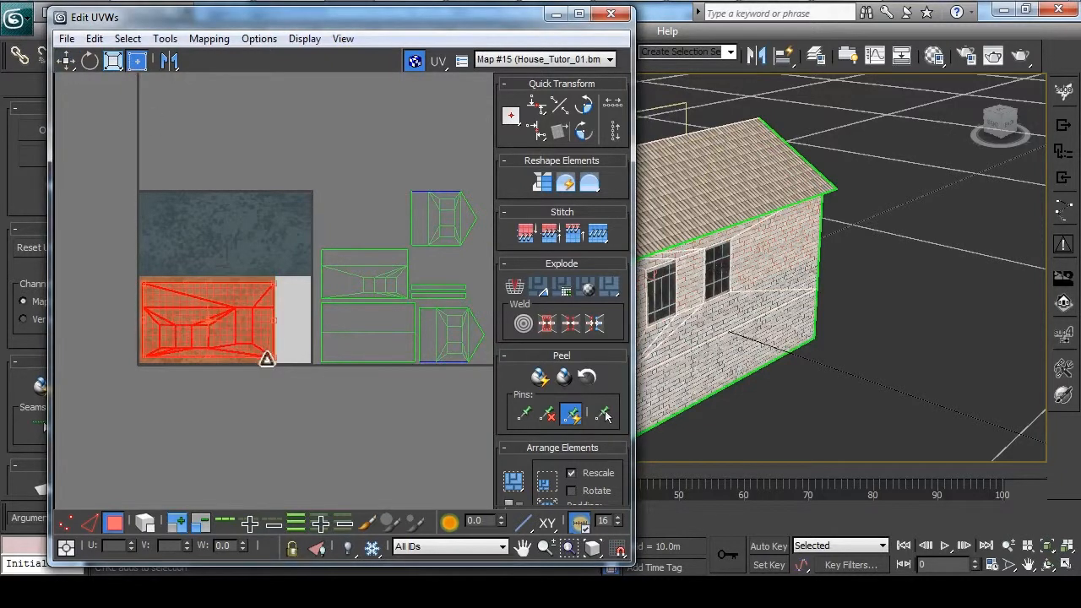
# - Enable element selection, then place the other long side-wall cluster on the orange area and stretch it to fill that area
pyautogui.click(324, 234)
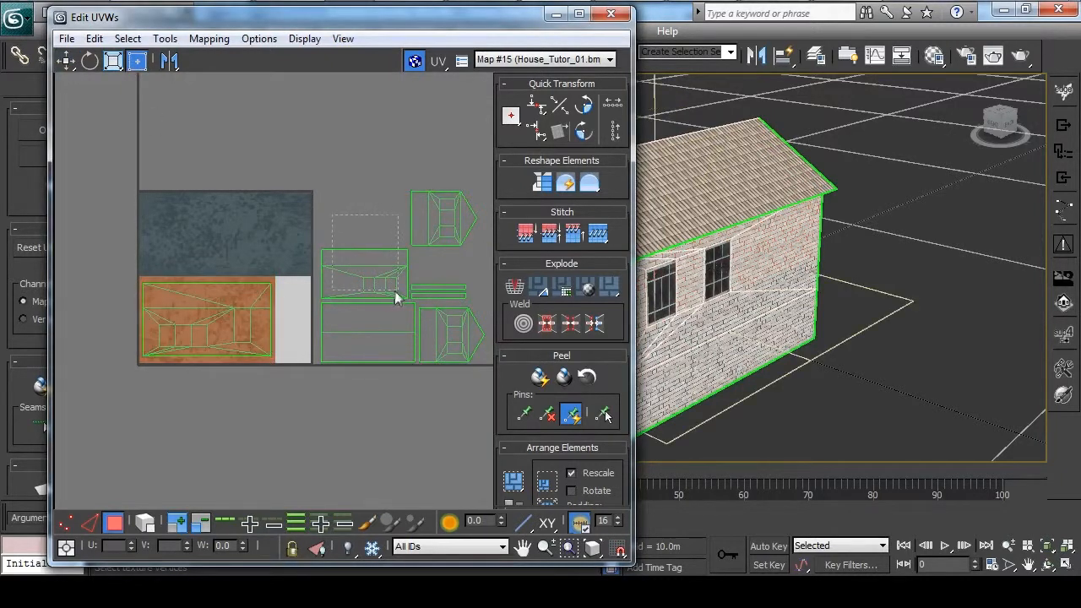
pyautogui.click(393, 294)
pyautogui.click(146, 525)
pyautogui.click(333, 176)
pyautogui.click(347, 256)
pyautogui.moveTo(367, 256); pyautogui.dragTo(302, 271)
pyautogui.moveTo(225, 277); pyautogui.dragTo(189, 288)
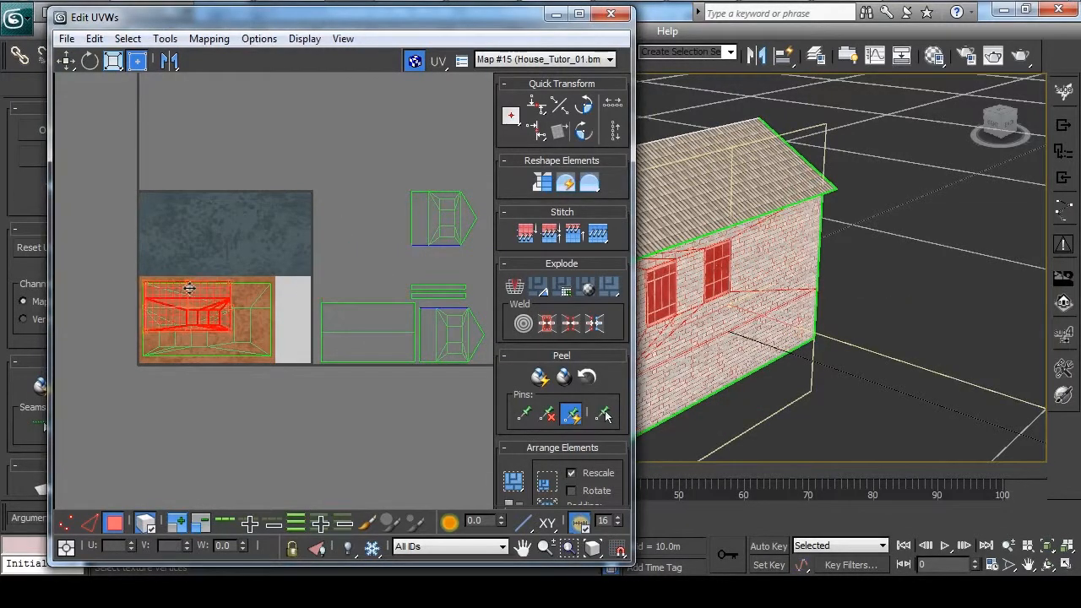
pyautogui.moveTo(226, 328); pyautogui.dragTo(253, 354)
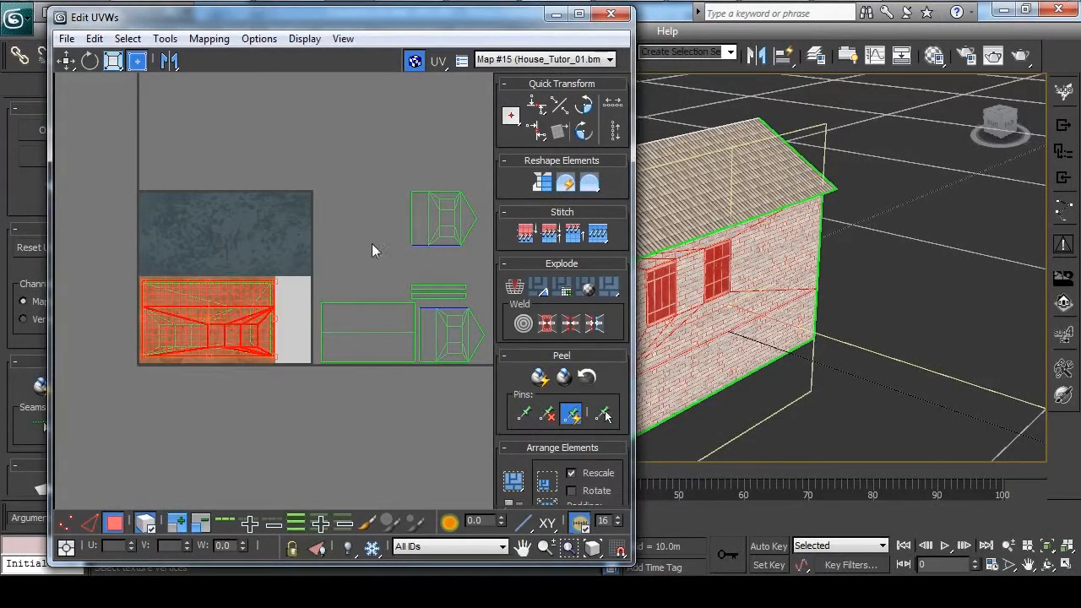
# - Move the large rectangular roof cluster onto the texture's blue-grey area and enlarge it to fit inside
pyautogui.click(353, 272)
pyautogui.click(372, 338)
pyautogui.moveTo(394, 347); pyautogui.dragTo(270, 258)
# - Move the upper gable-wall cluster onto the orange area and scale it to that area's height
pyautogui.click(420, 186)
pyautogui.click(466, 218)
pyautogui.moveTo(465, 217); pyautogui.dragTo(246, 352)
pyautogui.moveTo(225, 316); pyautogui.dragTo(221, 315)
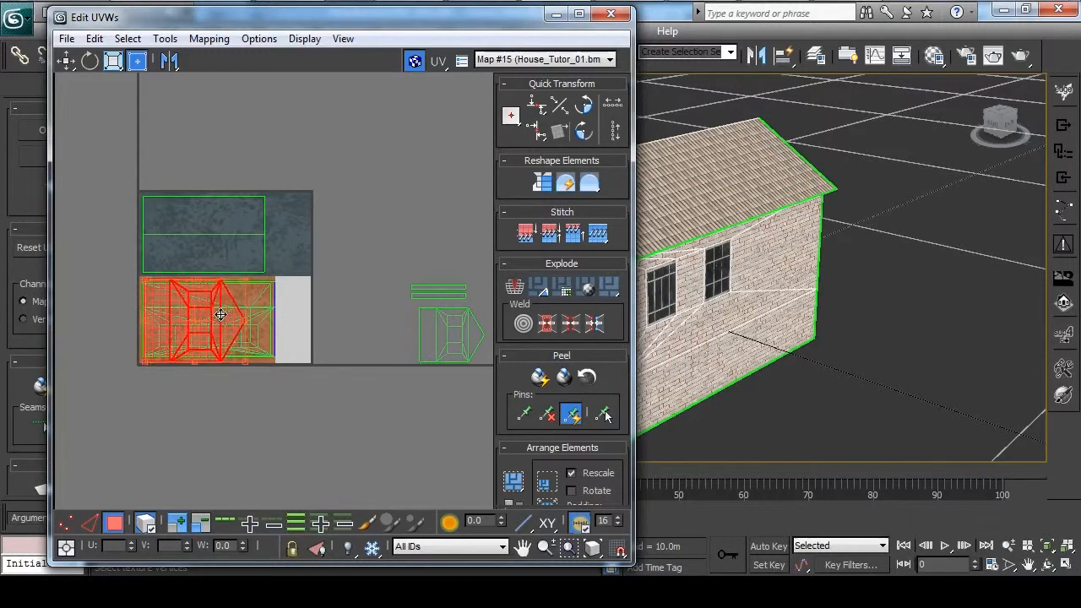
# - Place the two narrow strip clusters on the blue-grey area and enlarge them to nearly its full width
pyautogui.click(368, 258)
pyautogui.moveTo(398, 244); pyautogui.dragTo(238, 247)
pyautogui.click(304, 255)
pyautogui.scroll(2, 241, 237)
pyautogui.moveTo(326, 240); pyautogui.dragTo(299, 235, button='middle')
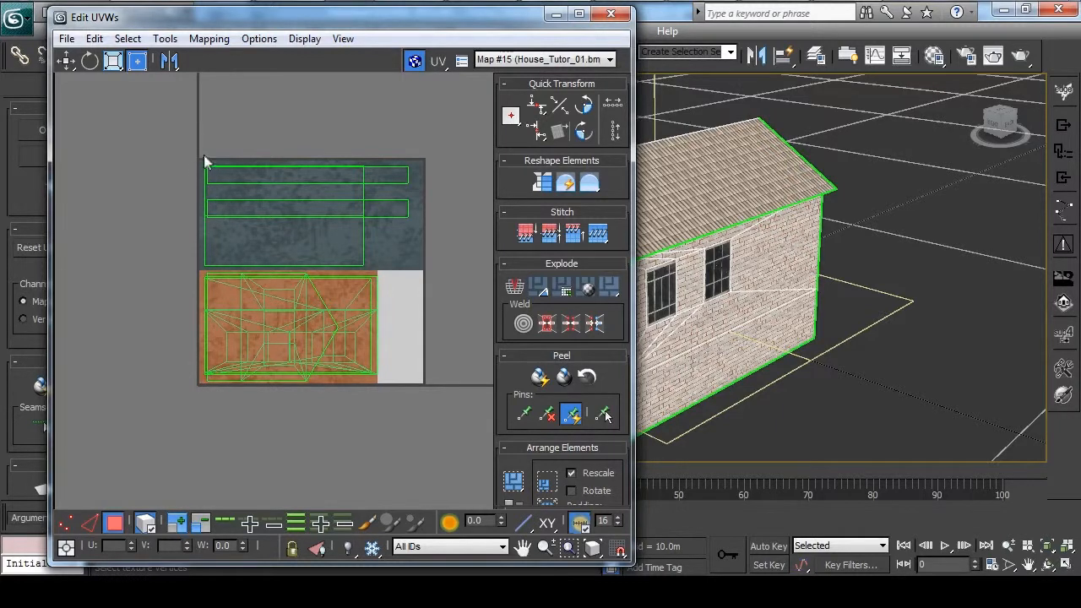
# - Move the remaining gable-wall cluster onto the orange area and scale it to fit inside
pyautogui.scroll(-2, 405, 363)
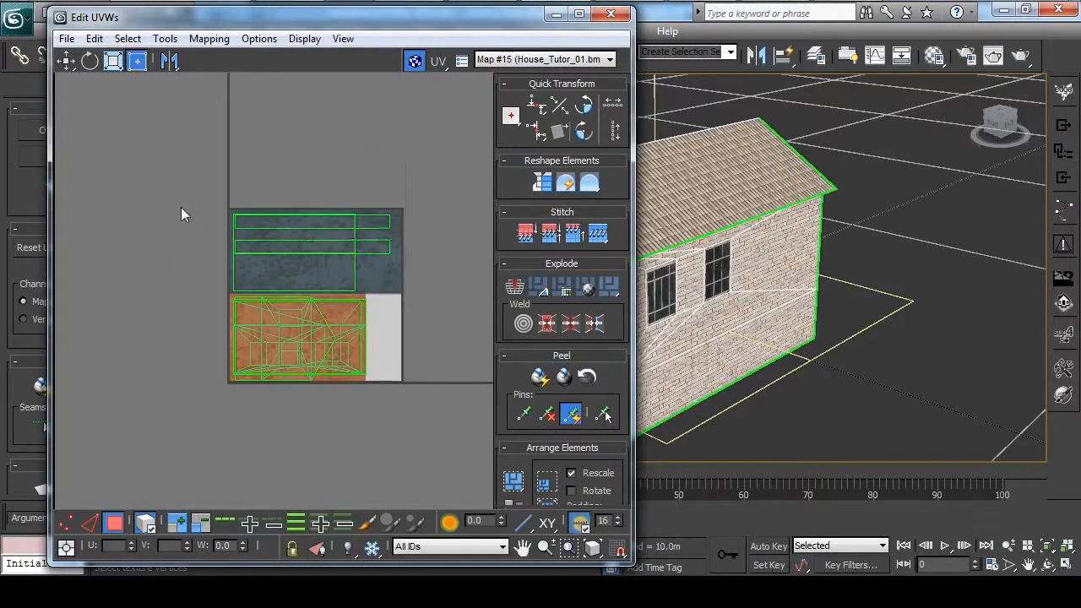
pyautogui.hotkey('ctrl', 'a')
pyautogui.click(221, 190)
pyautogui.moveTo(392, 223); pyautogui.dragTo(329, 236, button='middle')
pyautogui.scroll(-2, 330, 237)
pyautogui.moveTo(410, 282); pyautogui.dragTo(391, 282, button='middle')
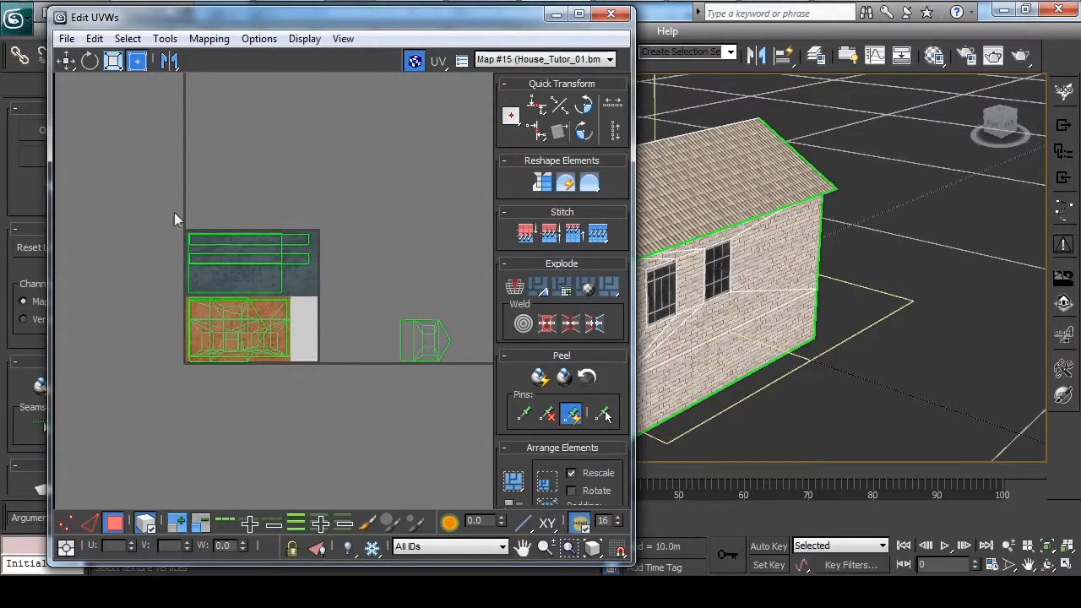
pyautogui.moveTo(402, 272); pyautogui.dragTo(456, 382)
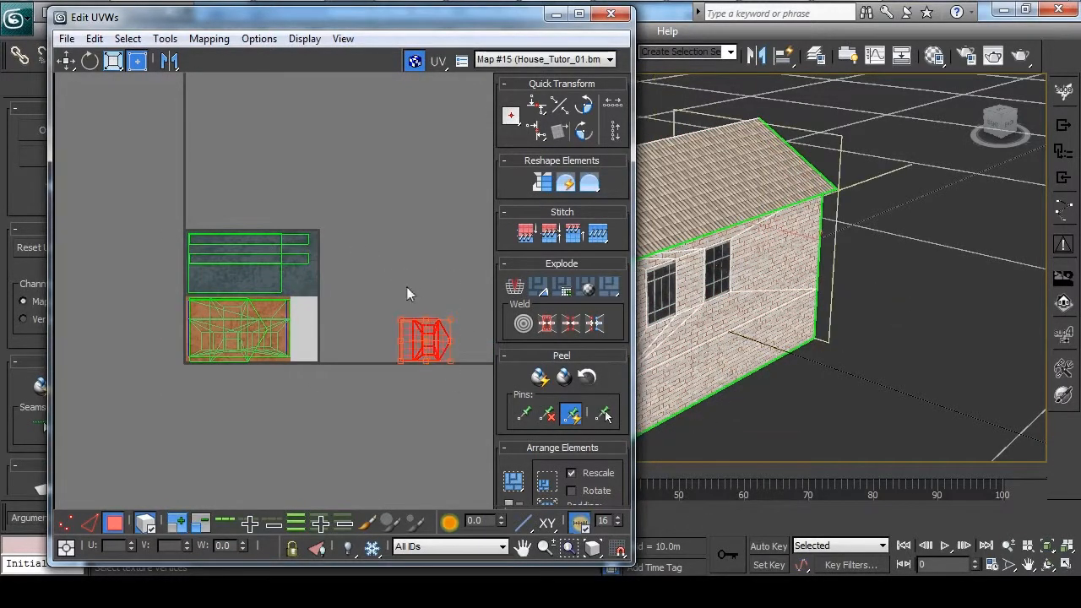
pyautogui.click(368, 264)
pyautogui.moveTo(368, 263); pyautogui.dragTo(452, 373)
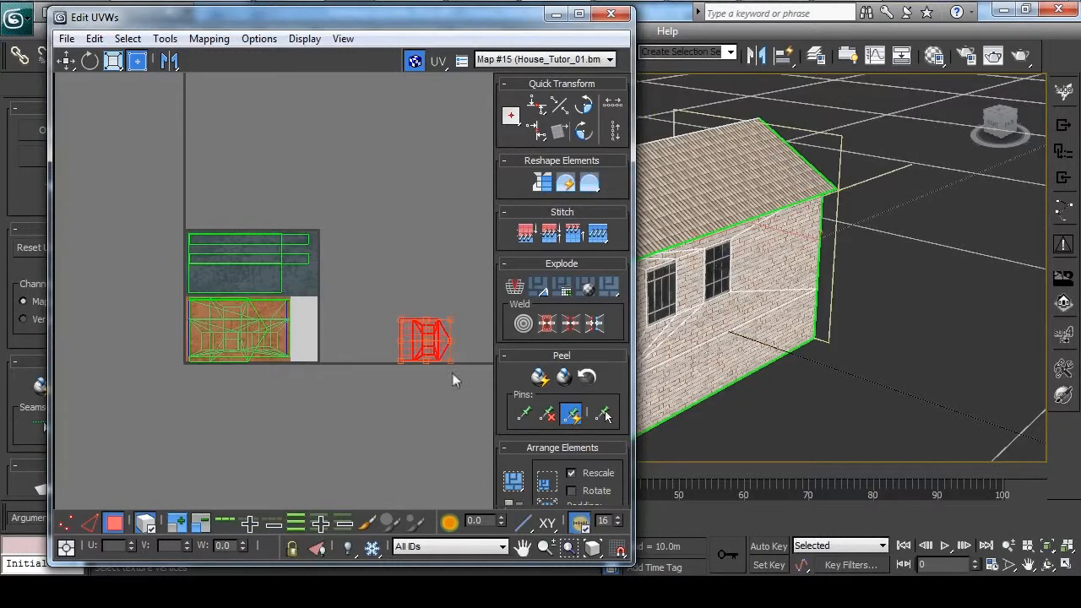
pyautogui.click(426, 264)
pyautogui.moveTo(449, 382); pyautogui.dragTo(448, 380)
pyautogui.moveTo(439, 342); pyautogui.dragTo(266, 355)
# - Select the window polygons around the house in the viewport and break their UVs away from the walls
pyautogui.keyDown('alt'); pyautogui.moveTo(791, 370); pyautogui.dragTo(834, 339, button='middle'); pyautogui.keyUp('alt')
pyautogui.click(675, 288)
pyautogui.keyDown('alt'); pyautogui.moveTo(675, 288); pyautogui.dragTo(784, 345, button='middle'); pyautogui.keyUp('alt')
pyautogui.keyDown('ctrl'); pyautogui.click(764, 308); pyautogui.keyUp('ctrl')
pyautogui.keyDown('ctrl'); pyautogui.click(779, 336); pyautogui.keyUp('ctrl')
pyautogui.keyDown('ctrl'); pyautogui.click(813, 338); pyautogui.keyUp('ctrl')
pyautogui.keyDown('ctrl'); pyautogui.click(694, 305); pyautogui.keyUp('ctrl')
pyautogui.keyDown('alt'); pyautogui.moveTo(694, 306); pyautogui.dragTo(846, 329, button='middle'); pyautogui.keyUp('alt')
pyautogui.keyDown('ctrl'); pyautogui.click(801, 327); pyautogui.keyUp('ctrl')
pyautogui.keyDown('ctrl'); pyautogui.click(714, 304); pyautogui.keyUp('ctrl')
pyautogui.keyDown('alt'); pyautogui.moveTo(714, 304); pyautogui.dragTo(809, 318, button='middle'); pyautogui.keyUp('alt')
pyautogui.rightClick(242, 329)
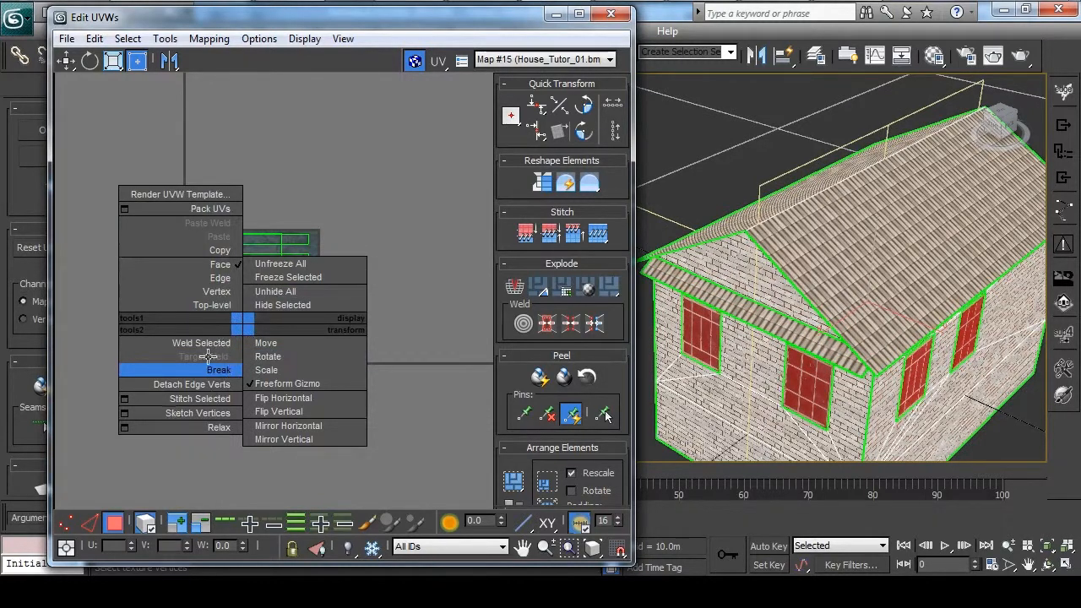
pyautogui.click(215, 371)
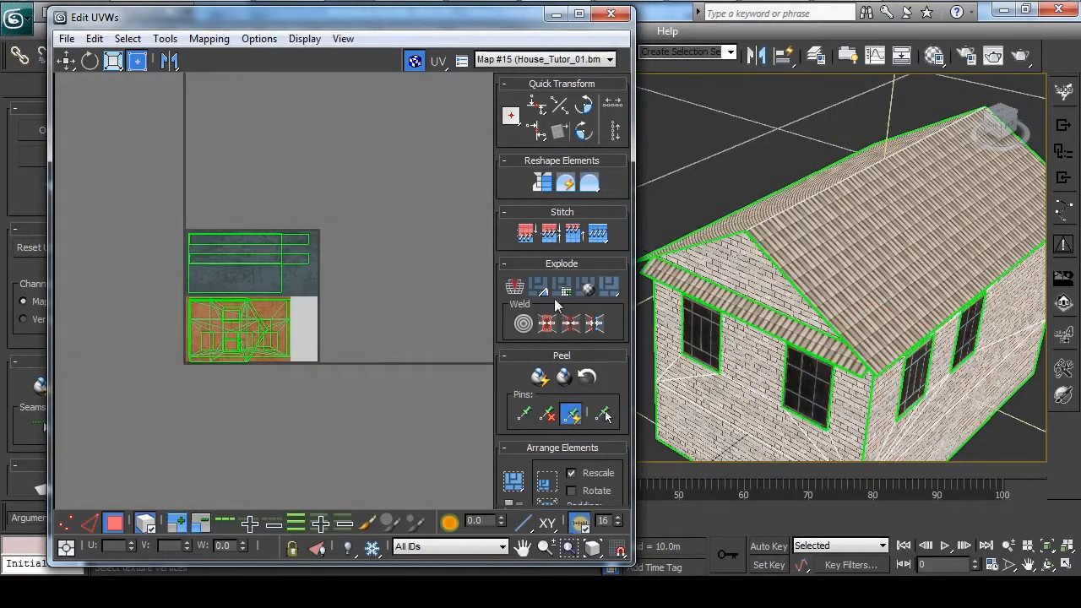
# - Move the detached window clusters onto the texture's white area and scale them to fit inside it
pyautogui.moveTo(355, 278); pyautogui.dragTo(364, 242, button='middle')
pyautogui.moveTo(233, 305); pyautogui.dragTo(337, 310)
pyautogui.moveTo(399, 233); pyautogui.dragTo(332, 341)
pyautogui.moveTo(348, 305); pyautogui.dragTo(322, 306)
pyautogui.click(364, 256)
pyautogui.moveTo(381, 255); pyautogui.dragTo(415, 267, button='middle')
pyautogui.scroll(2, 415, 267)
pyautogui.moveTo(415, 267); pyautogui.dragTo(328, 401)
pyautogui.moveTo(332, 346); pyautogui.dragTo(308, 322)
pyautogui.click(363, 300)
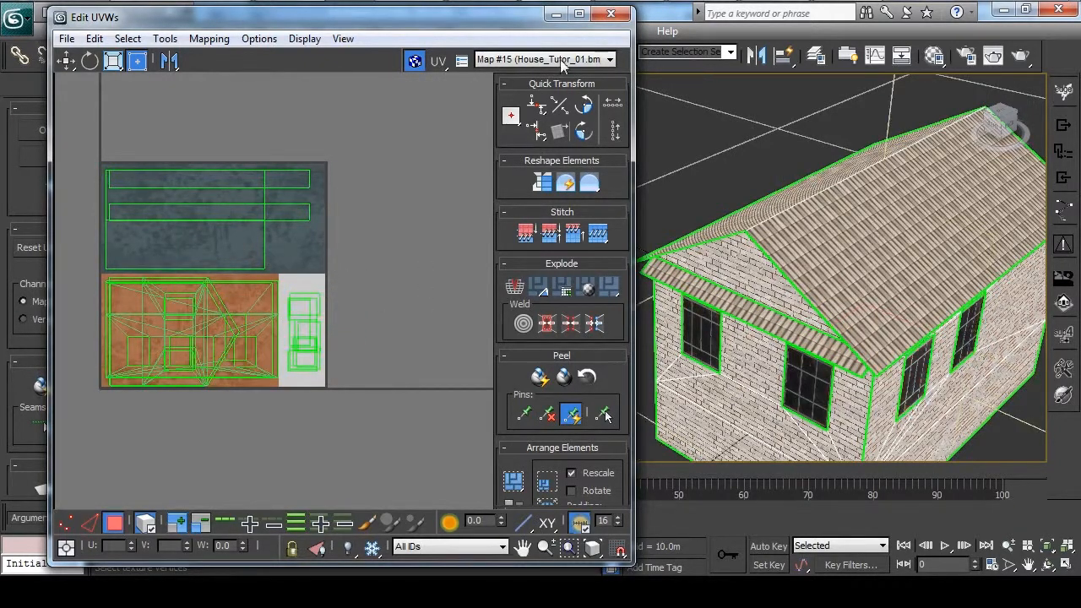
# - Close the UV editor, collapse the house's entire modifier stack and deselect the house
pyautogui.click(610, 15)
pyautogui.rightClick(190, 201)
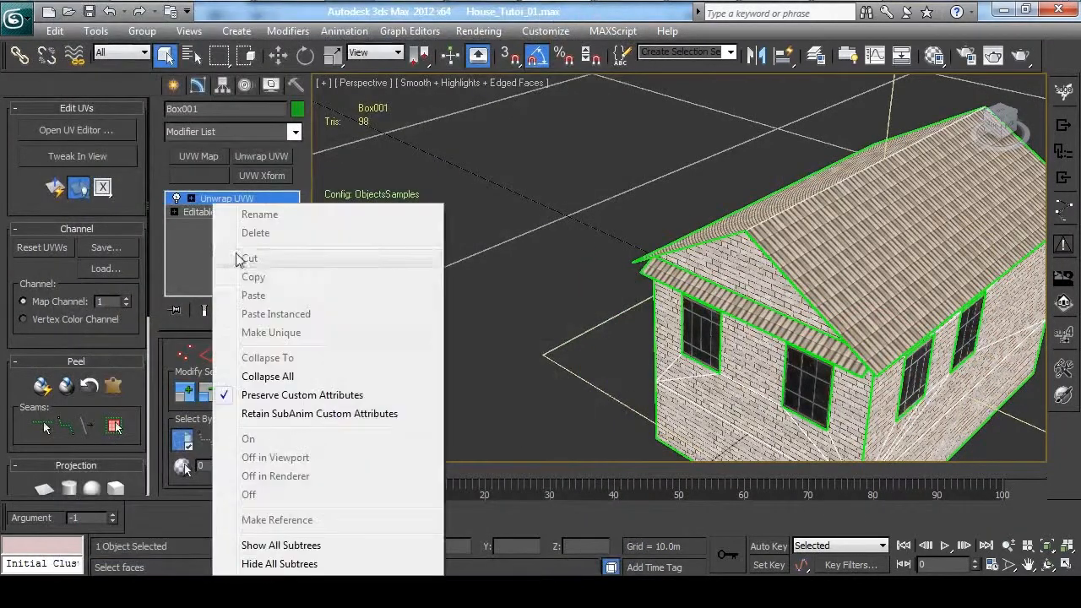
pyautogui.click(342, 374)
pyautogui.click(538, 209)
pyautogui.scroll(-4, 642, 211)
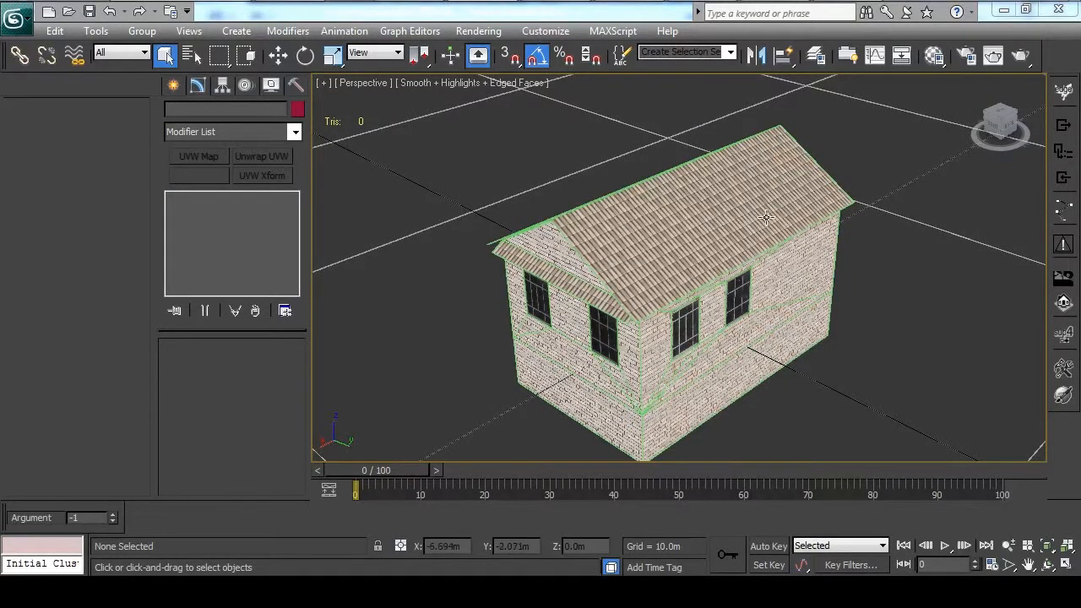
# - Launch the house preview in the PROJECT9 viewer and lower its time of day to about 3.7 for daylight
pyautogui.click(1067, 340)
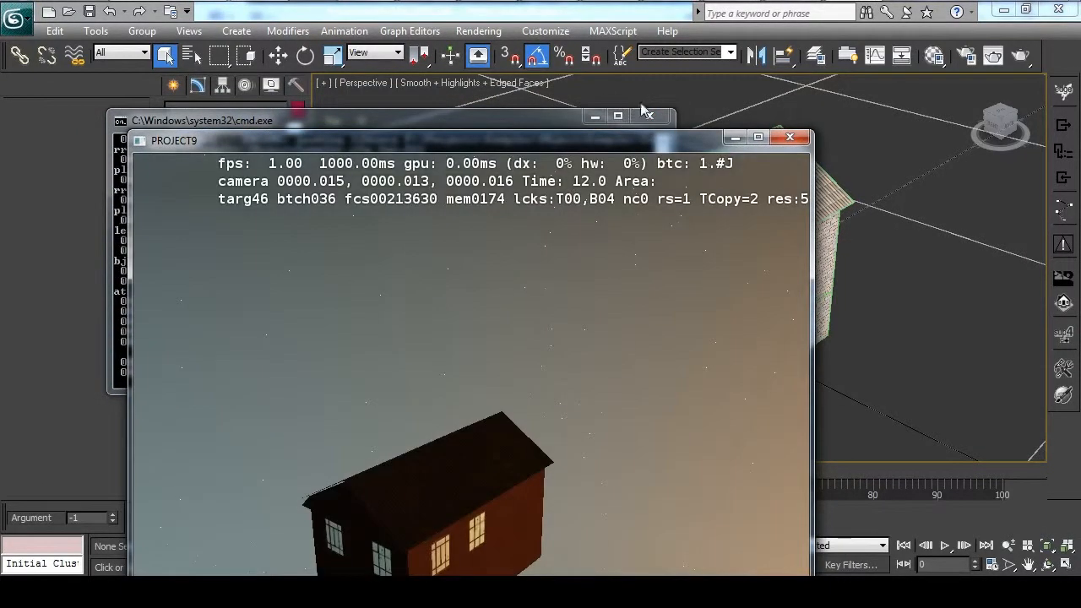
pyautogui.moveTo(640, 146); pyautogui.dragTo(682, 31)
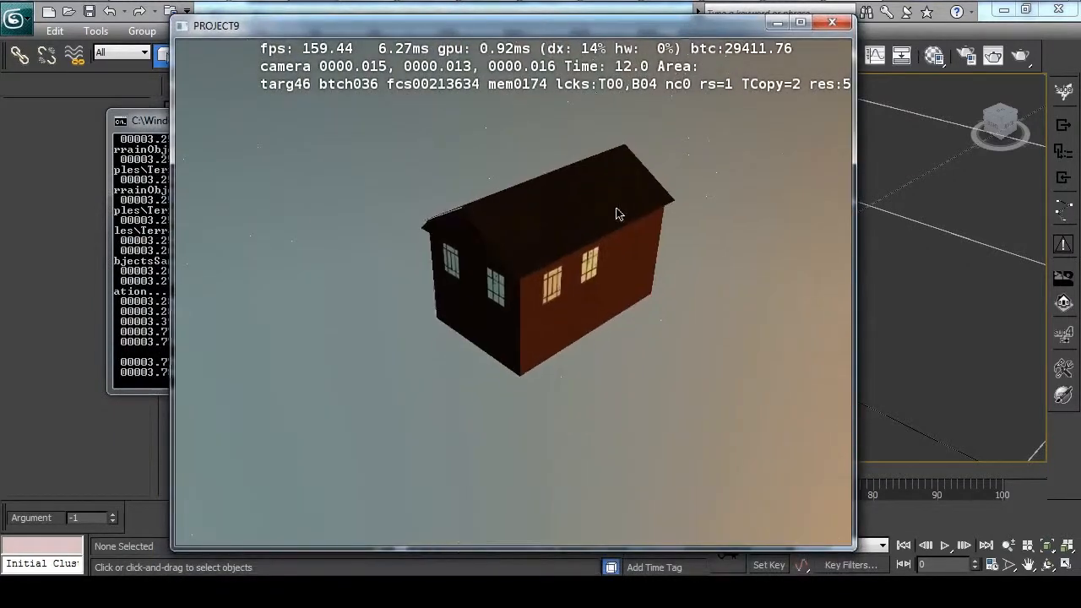
pyautogui.moveTo(616, 207); pyautogui.dragTo(635, 188, button='right')
pyautogui.scroll(-2, 634, 189)
pyautogui.press('-')
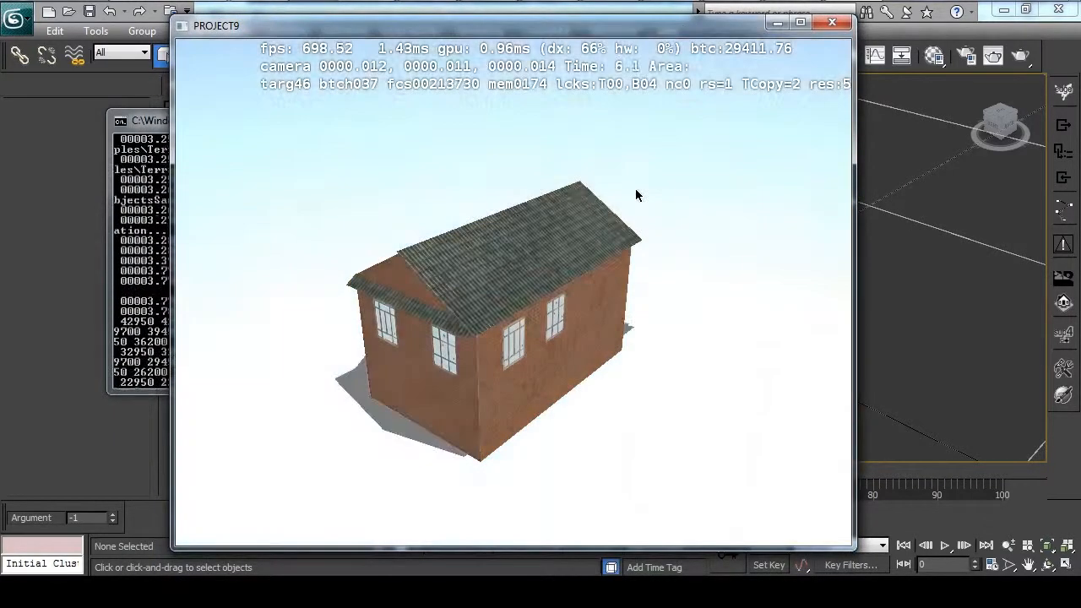
pyautogui.press('-')
# - Examine the brick wall with the door and two windows from several distances in the daylight preview
pyautogui.moveTo(622, 205)
pyautogui.mouseDown(button='right')
pyautogui.moveTo(597, 210)
pyautogui.moveTo(692, 161)
pyautogui.moveTo(572, 246)
pyautogui.moveTo(609, 232)
pyautogui.moveTo(575, 275)
pyautogui.moveTo(522, 255)
pyautogui.moveTo(560, 242)
pyautogui.moveTo(570, 258)
pyautogui.moveTo(584, 244)
pyautogui.mouseUp(button='right')
pyautogui.press('w')
pyautogui.press('w')
pyautogui.scroll(5, 553, 245)
pyautogui.scroll(-3, 558, 235)
pyautogui.scroll(3, 570, 256)
pyautogui.scroll(-5, 570, 256)
pyautogui.scroll(3, 536, 330)
pyautogui.moveTo(538, 317); pyautogui.dragTo(515, 325, button='right')
pyautogui.scroll(-4, 536, 330)
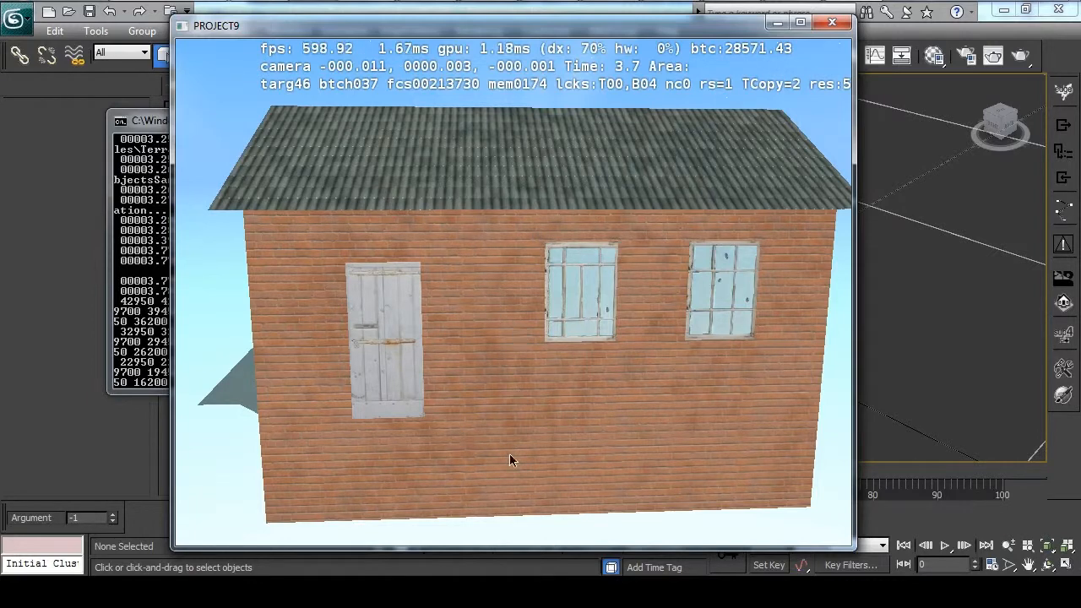
pyautogui.moveTo(500, 213); pyautogui.dragTo(537, 304, button='right')
pyautogui.scroll(4, 543, 310)
pyautogui.scroll(-2, 572, 308)
pyautogui.scroll(1, 574, 312)
pyautogui.moveTo(584, 312)
pyautogui.mouseDown(button='right')
pyautogui.moveTo(613, 321)
pyautogui.moveTo(589, 320)
pyautogui.mouseUp(button='right')
pyautogui.scroll(-8, 508, 250)
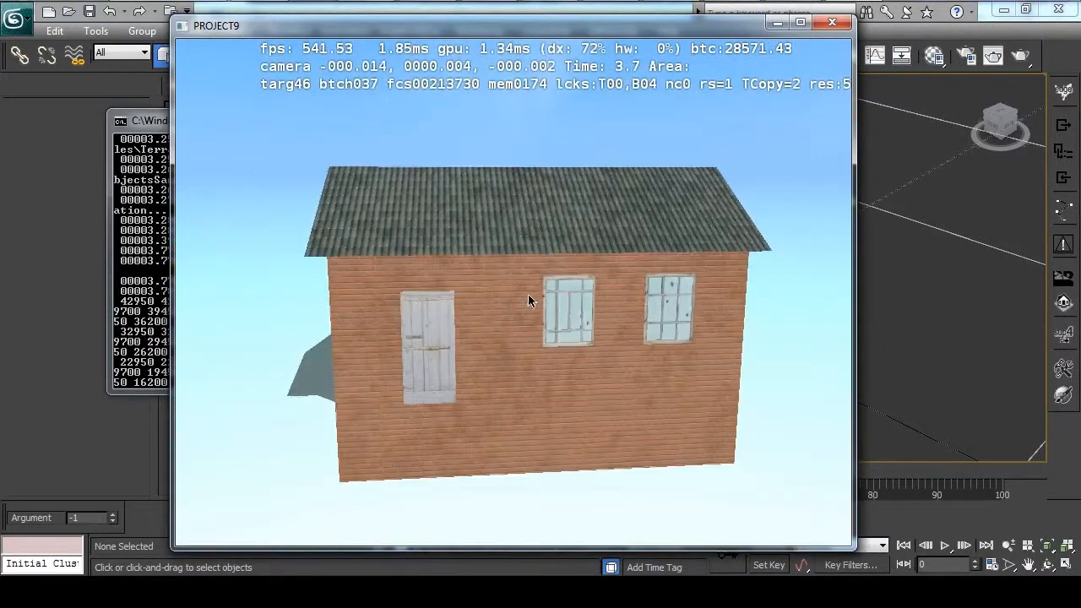
# - Examine how the roof tiles and brick textures look from near and far in the preview
pyautogui.moveTo(528, 293); pyautogui.dragTo(532, 329, button='right')
pyautogui.scroll(3, 574, 325)
pyautogui.scroll(-5, 449, 332)
pyautogui.scroll(5, 478, 344)
pyautogui.scroll(-4, 469, 267)
pyautogui.scroll(5, 606, 327)
pyautogui.scroll(-5, 401, 330)
pyautogui.scroll(4, 530, 326)
pyautogui.scroll(-6, 532, 329)
pyautogui.scroll(5, 532, 326)
pyautogui.scroll(-3, 524, 328)
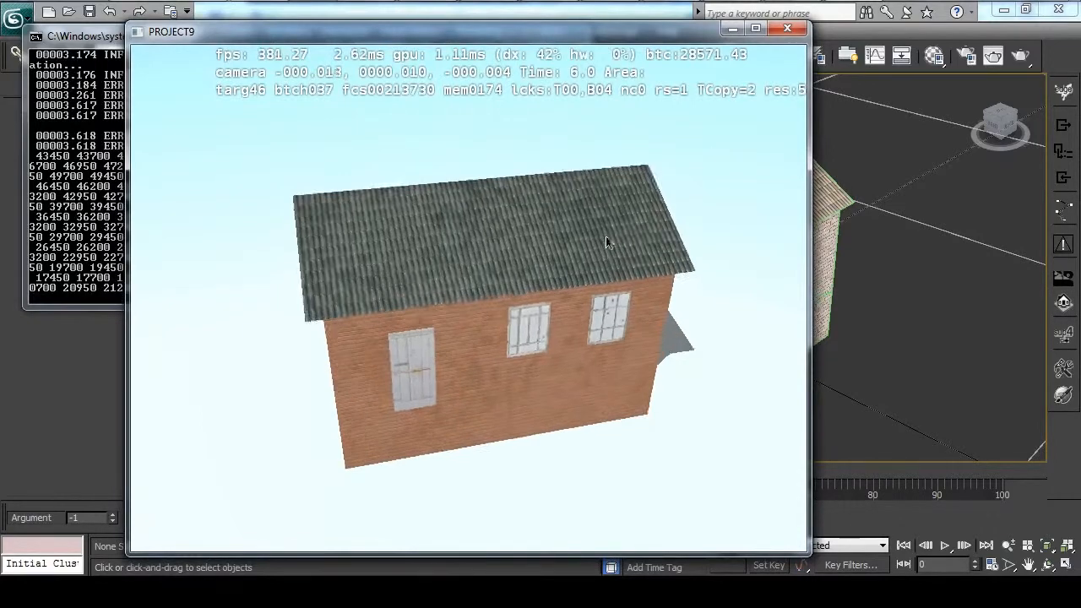
pyautogui.scroll(5, 620, 237)
pyautogui.scroll(-4, 621, 227)
pyautogui.scroll(3, 621, 235)
pyautogui.scroll(-3, 621, 236)
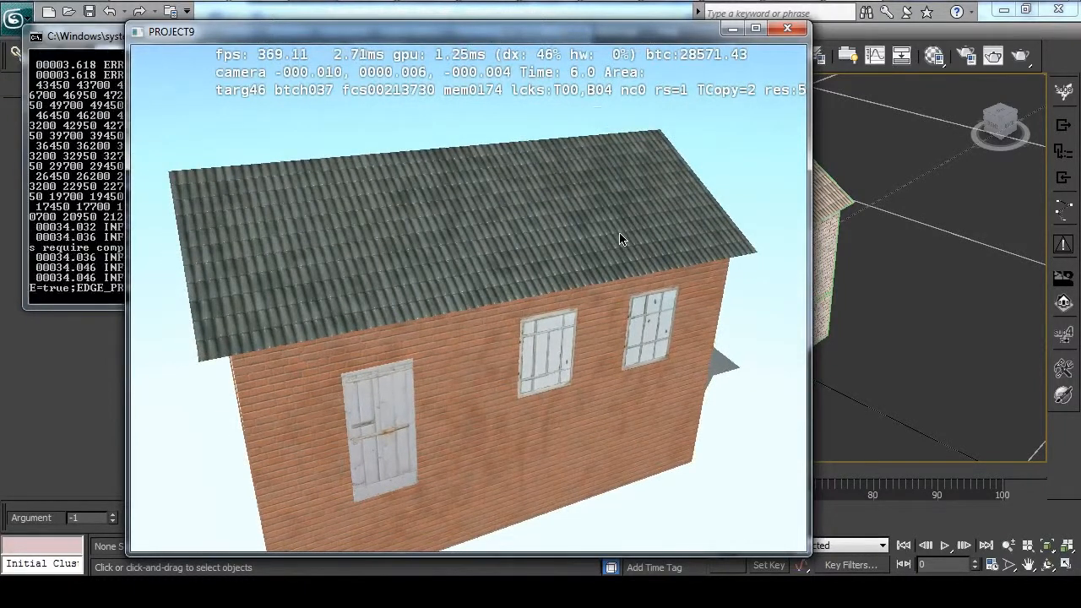
# - Show the VARYHOUSE_COMPONENTS surface color view and examine the colours on the roof, walls and openings
pyautogui.press('F2')
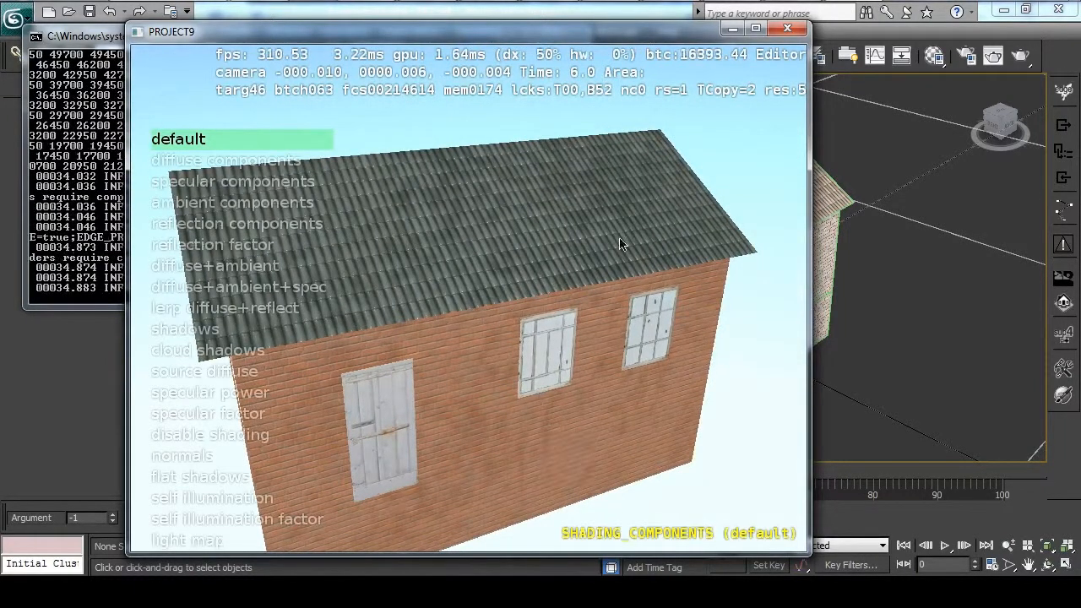
pyautogui.press('F2')
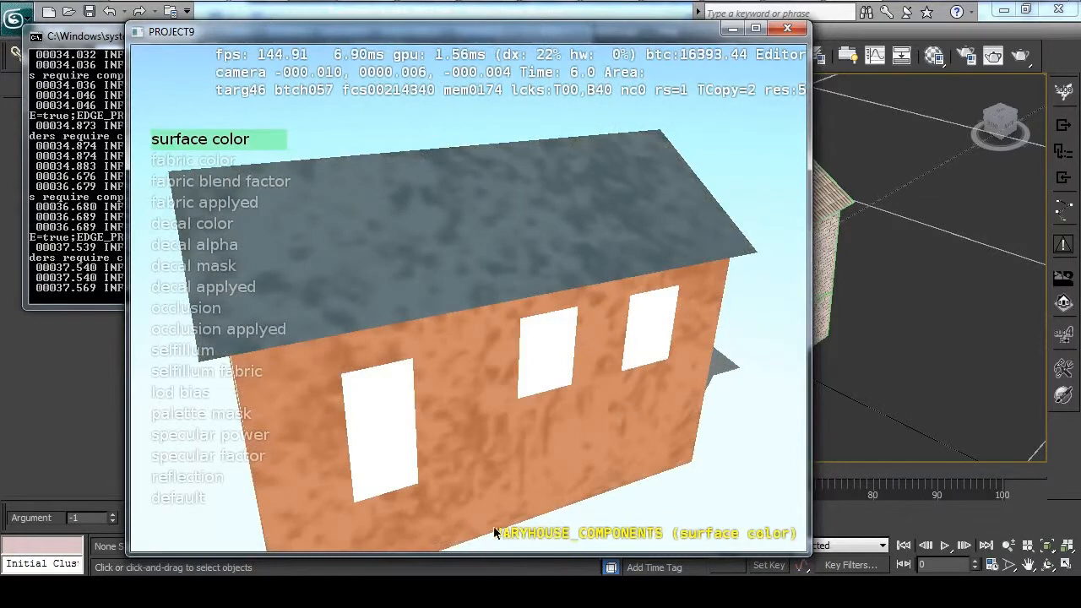
pyautogui.scroll(-3, 625, 311)
pyautogui.scroll(3, 625, 308)
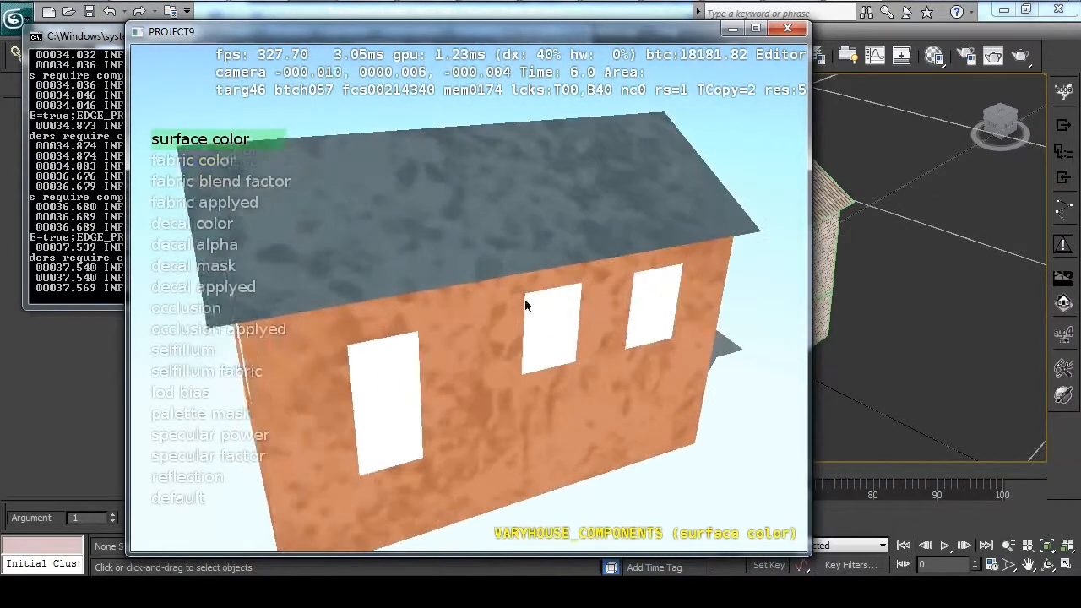
pyautogui.moveTo(592, 258); pyautogui.dragTo(305, 215, button='right')
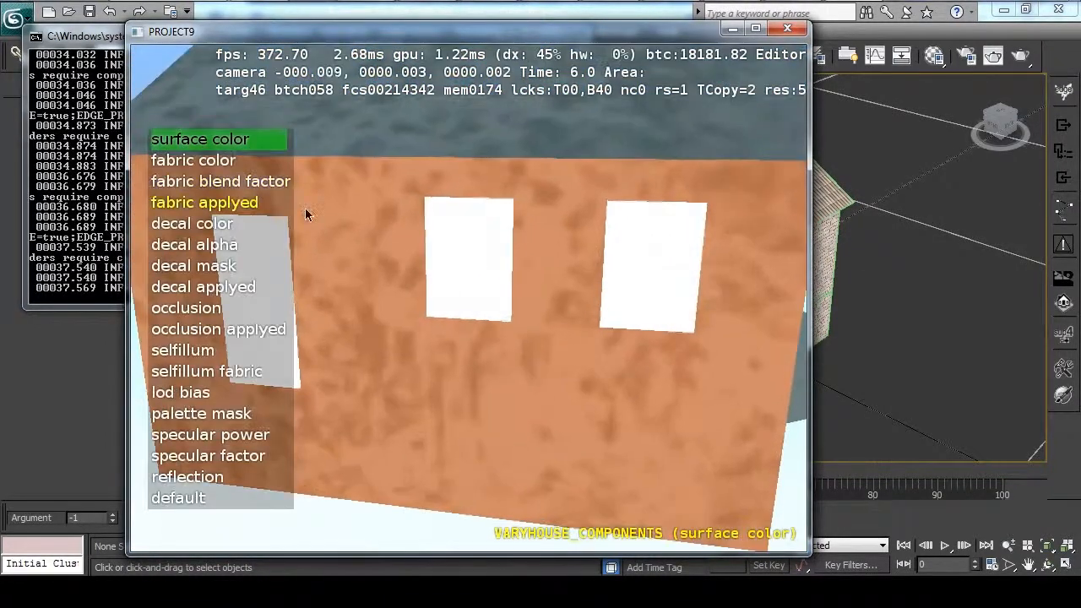
# - Switch the component view to fabric color and examine the tile, brick and window textures around the house
pyautogui.click(203, 162)
pyautogui.moveTo(576, 337)
pyautogui.mouseDown(button='right')
pyautogui.moveTo(586, 340)
pyautogui.moveTo(574, 353)
pyautogui.moveTo(586, 347)
pyautogui.moveTo(580, 337)
pyautogui.moveTo(648, 346)
pyautogui.moveTo(580, 333)
pyautogui.mouseUp(button='right')
pyautogui.moveTo(535, 393); pyautogui.dragTo(427, 302, button='middle')
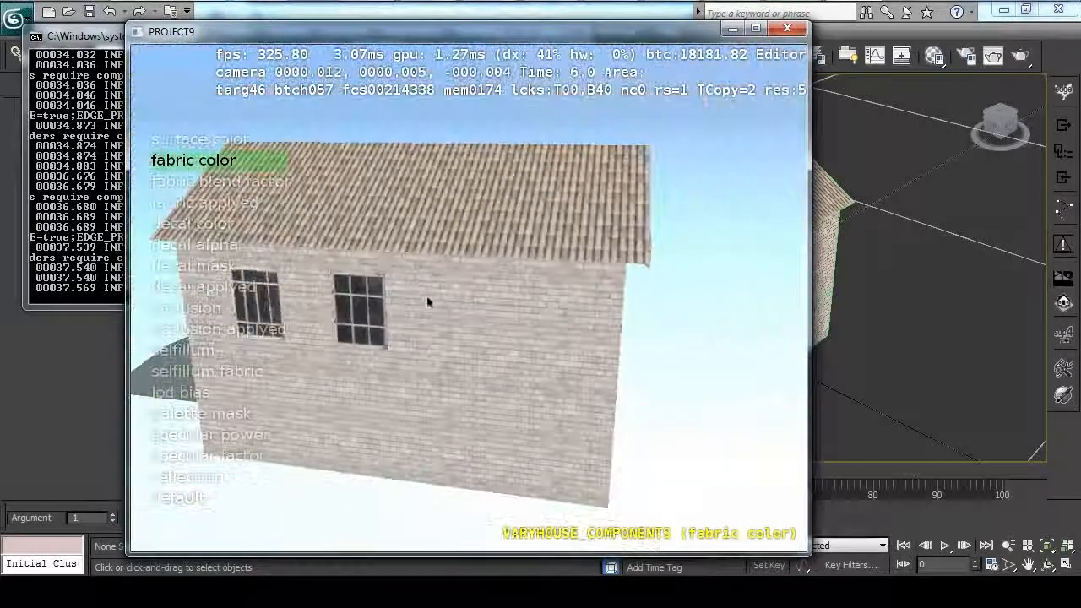
# - Switch the component view to fabric applyed and examine the combined colour and fabric textures on the house
pyautogui.click(223, 211)
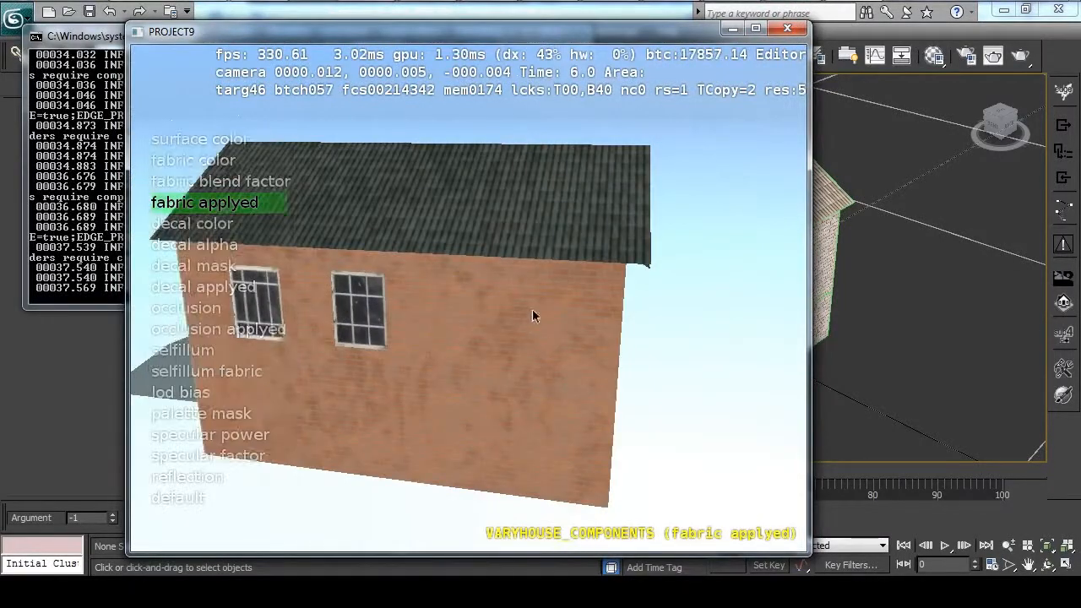
pyautogui.scroll(4, 532, 310)
pyautogui.scroll(-2, 540, 311)
pyautogui.scroll(1, 632, 330)
pyautogui.moveTo(632, 330)
pyautogui.mouseDown(button='middle')
pyautogui.moveTo(479, 323)
pyautogui.moveTo(467, 311)
pyautogui.moveTo(481, 324)
pyautogui.moveTo(470, 330)
pyautogui.moveTo(554, 324)
pyautogui.moveTo(499, 330)
pyautogui.moveTo(550, 311)
pyautogui.moveTo(673, 350)
pyautogui.moveTo(523, 352)
pyautogui.moveTo(575, 343)
pyautogui.moveTo(675, 356)
pyautogui.moveTo(637, 325)
pyautogui.mouseUp(button='middle')
pyautogui.scroll(-3, 469, 317)
pyautogui.scroll(2, 480, 324)
pyautogui.scroll(-3, 499, 330)
pyautogui.scroll(4, 523, 352)
pyautogui.scroll(-3, 499, 336)
pyautogui.scroll(-2, 674, 356)
pyautogui.scroll(2, 637, 324)
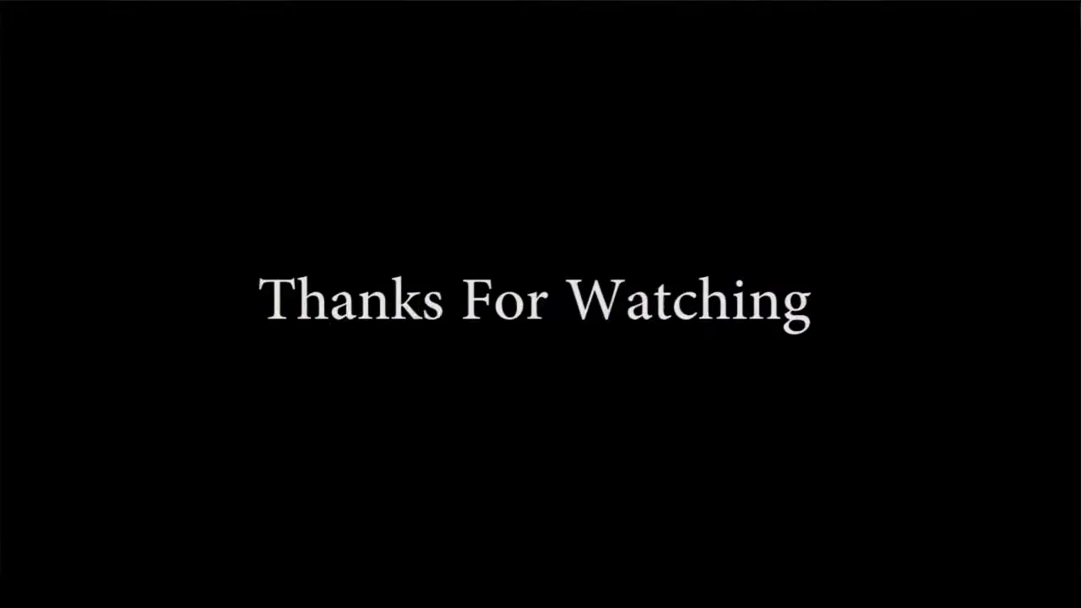